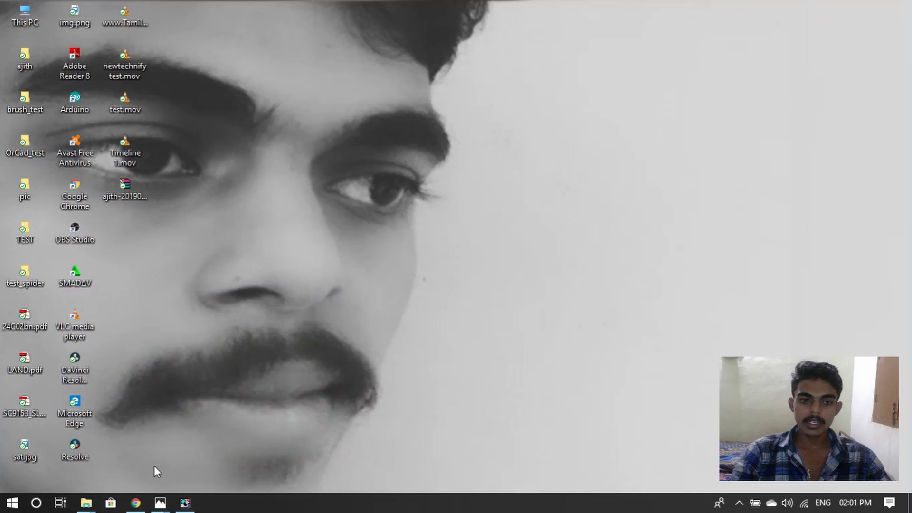
# Step: Switch to OrCAD Capture, create a schematic project named Led in G:\LED_Test, and maximize its schematic page
pyautogui.click(185, 503)
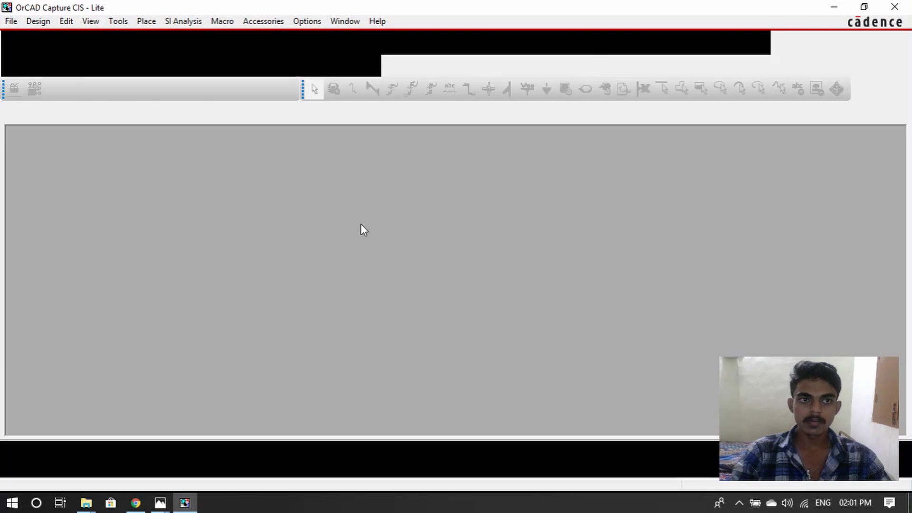
pyautogui.click(8, 23)
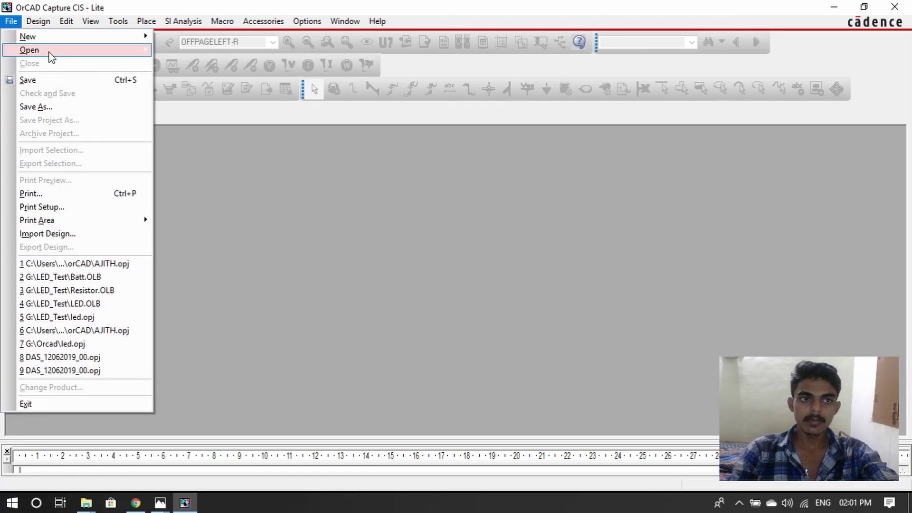
pyautogui.moveTo(57, 42)
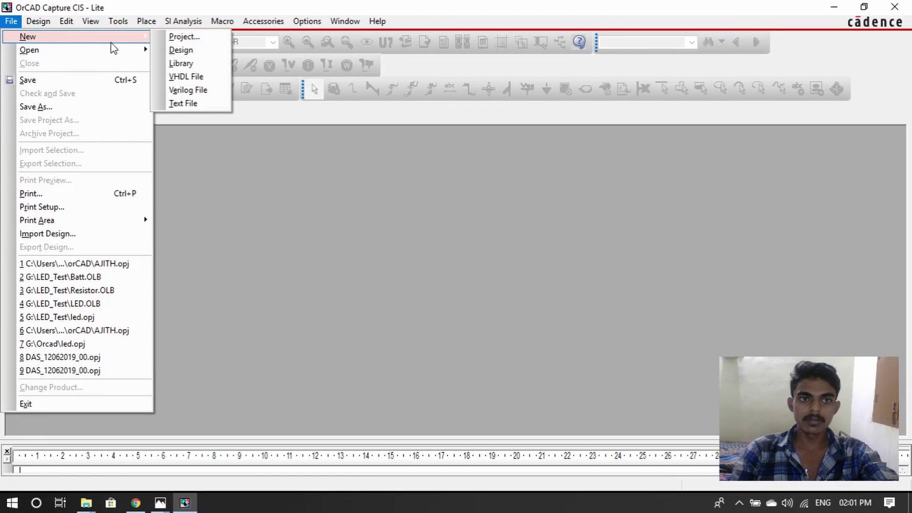
pyautogui.click(184, 37)
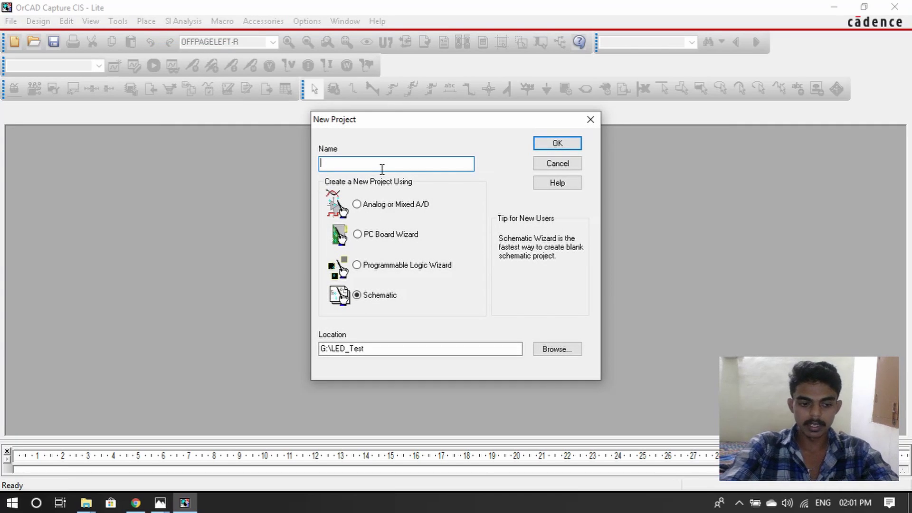
pyautogui.write('Le')
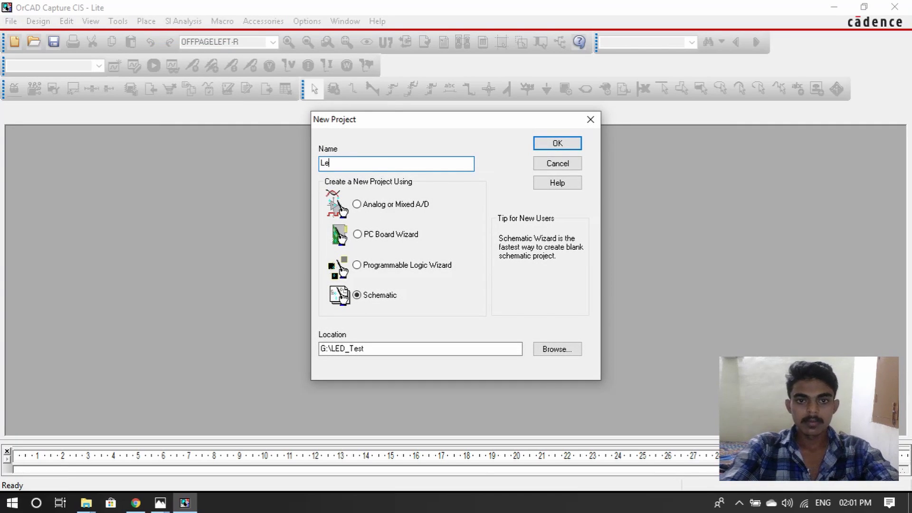
pyautogui.write('d')
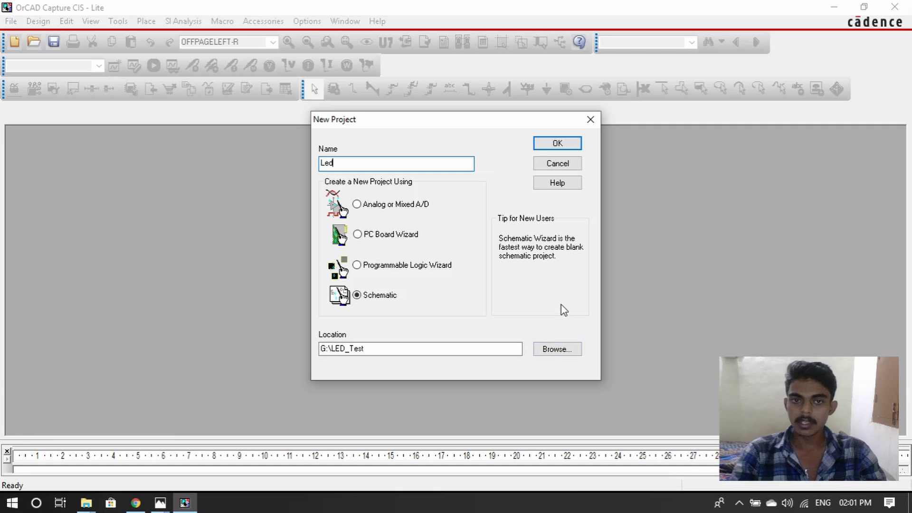
pyautogui.click(557, 144)
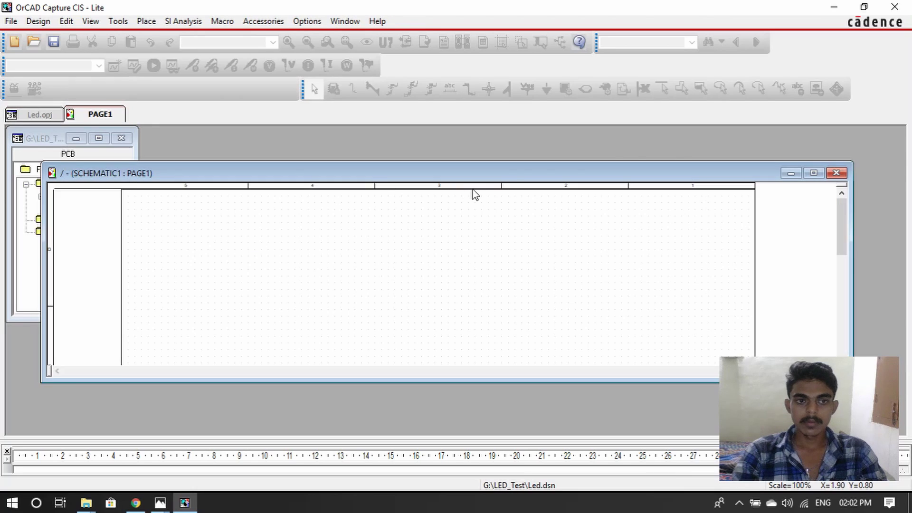
pyautogui.click(813, 173)
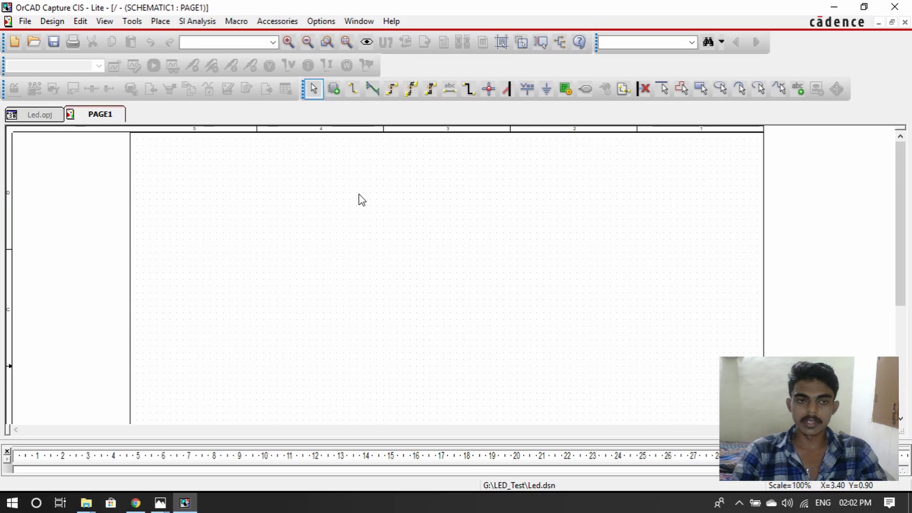
# Step: Add a new library to the Led project
pyautogui.click(48, 118)
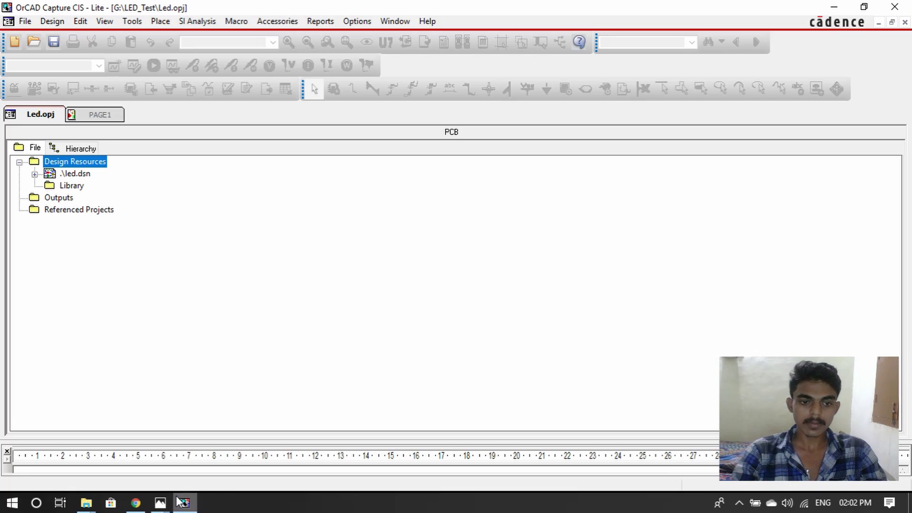
pyautogui.click(19, 23)
pyautogui.moveTo(59, 38)
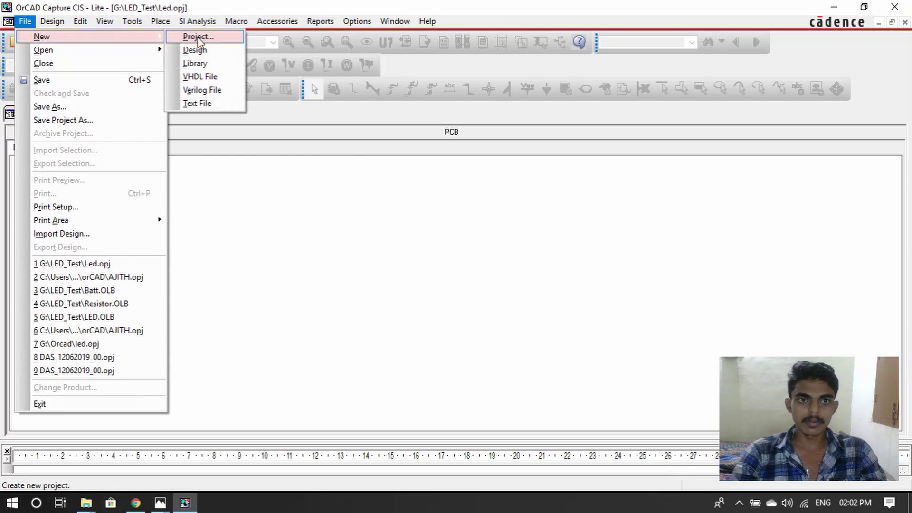
pyautogui.click(224, 63)
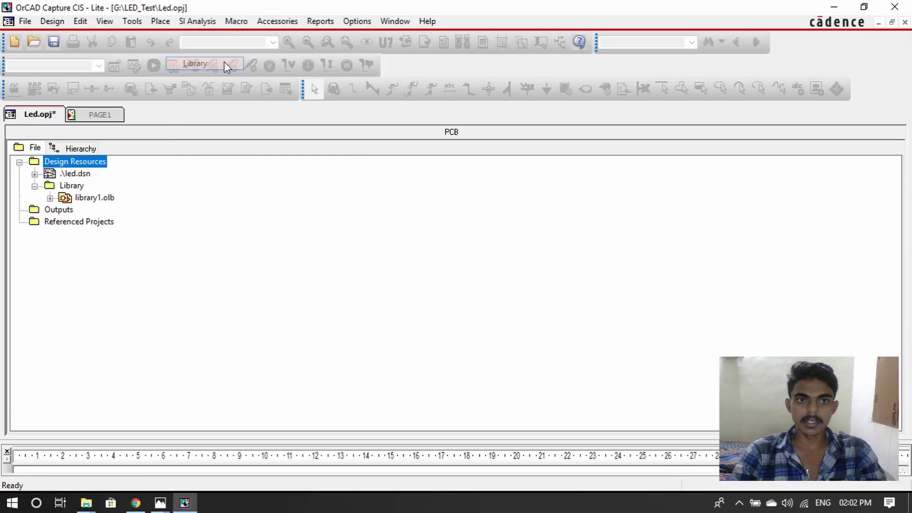
# Step: Create a new part named Led in library1.olb with the part reference prefix D
pyautogui.click(95, 198)
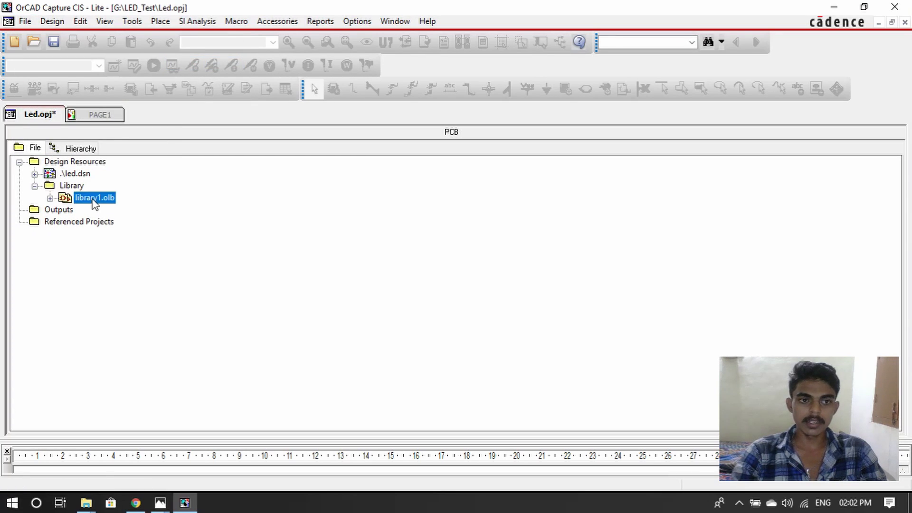
pyautogui.rightClick(95, 203)
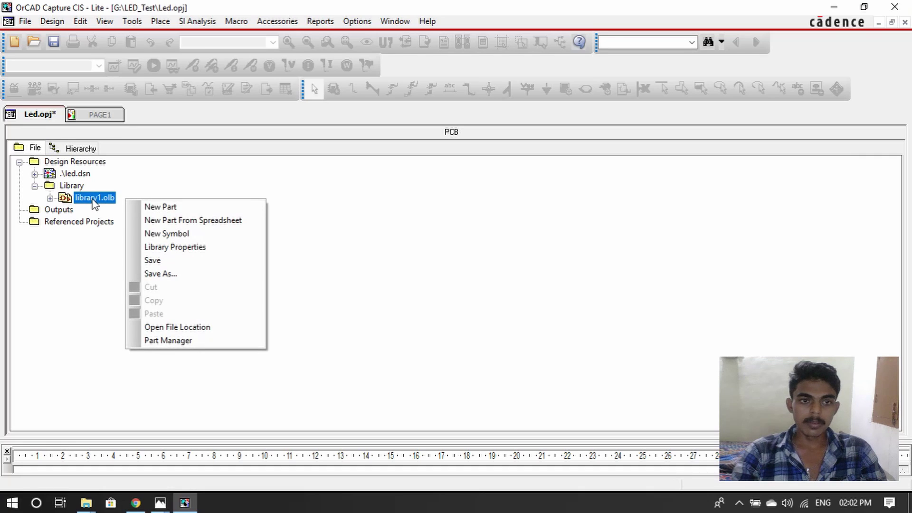
pyautogui.click(161, 207)
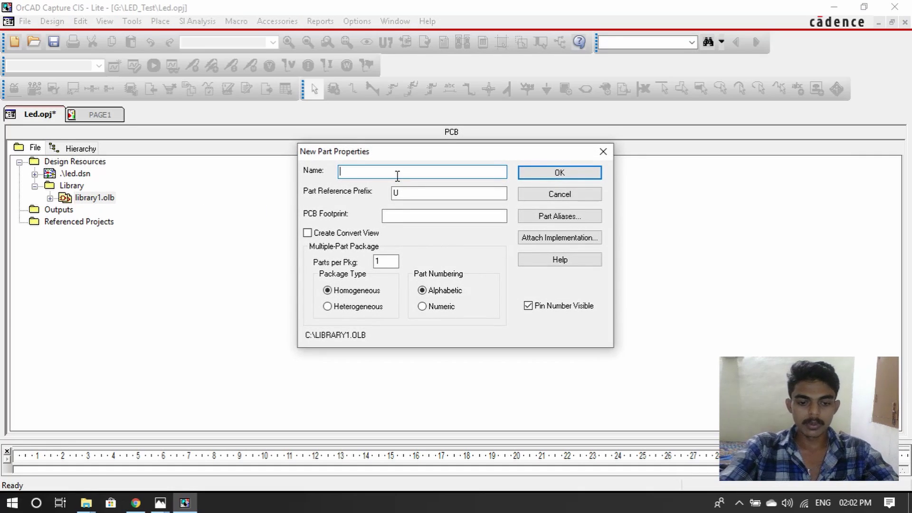
pyautogui.write('Le')
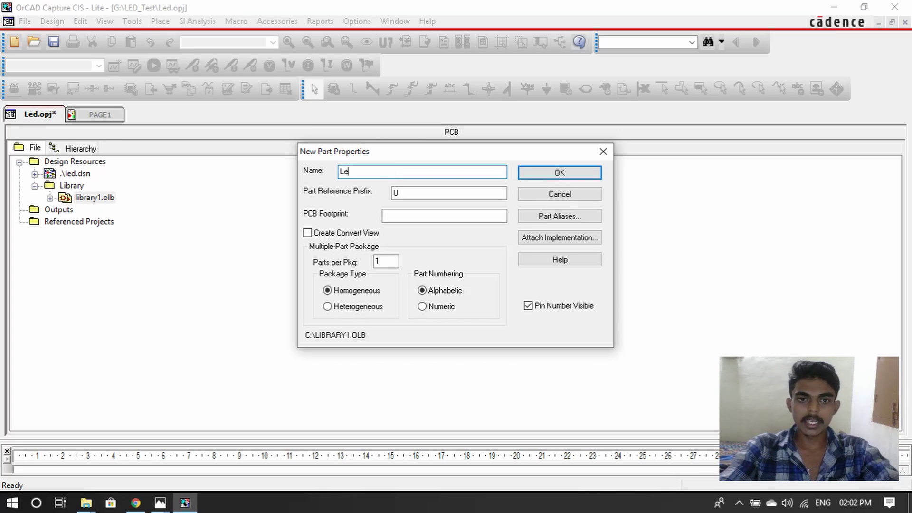
pyautogui.write('d')
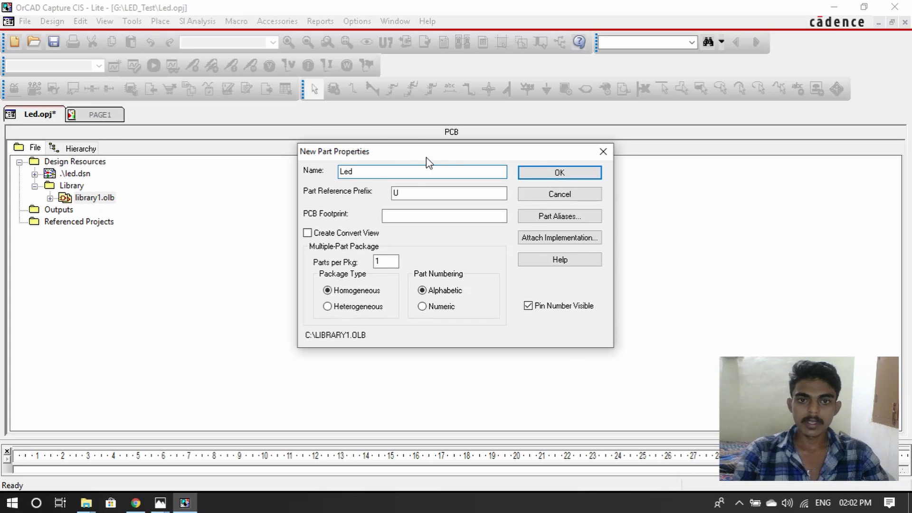
pyautogui.click(415, 192)
pyautogui.press('BackSpace')
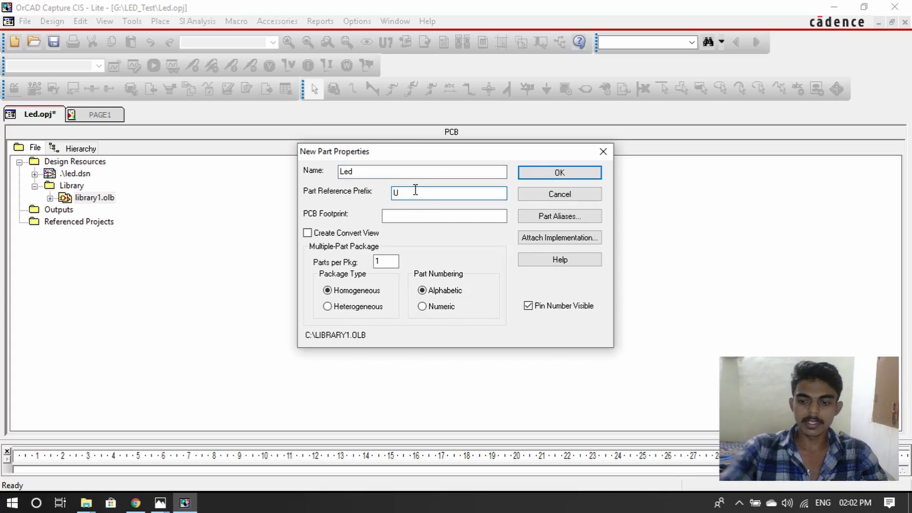
pyautogui.write('D')
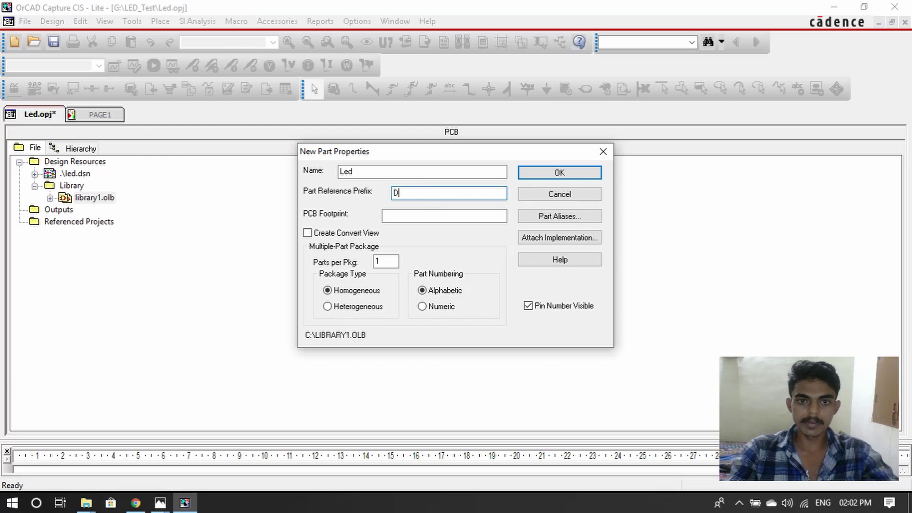
pyautogui.click(587, 179)
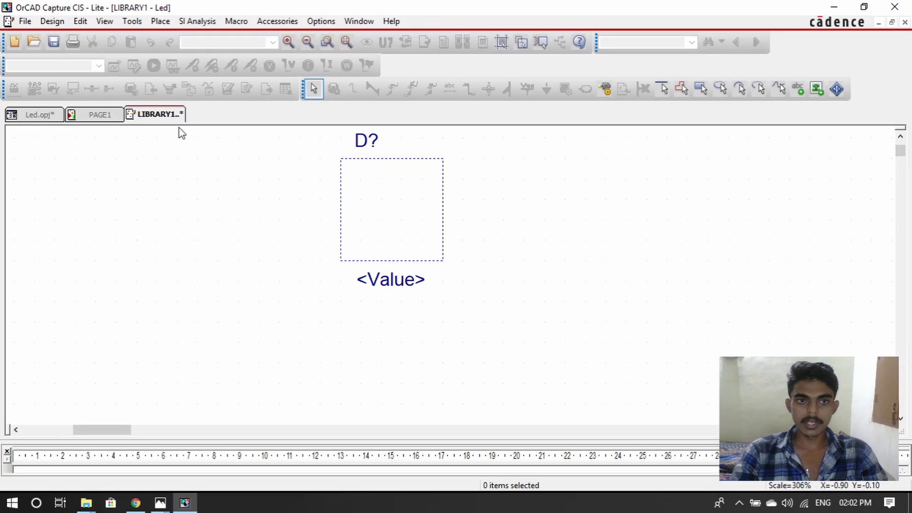
# Step: Enlarge the part's body outline from its lower-right corner to about 0.8 by 0.8
pyautogui.scroll(3, 519, 253)
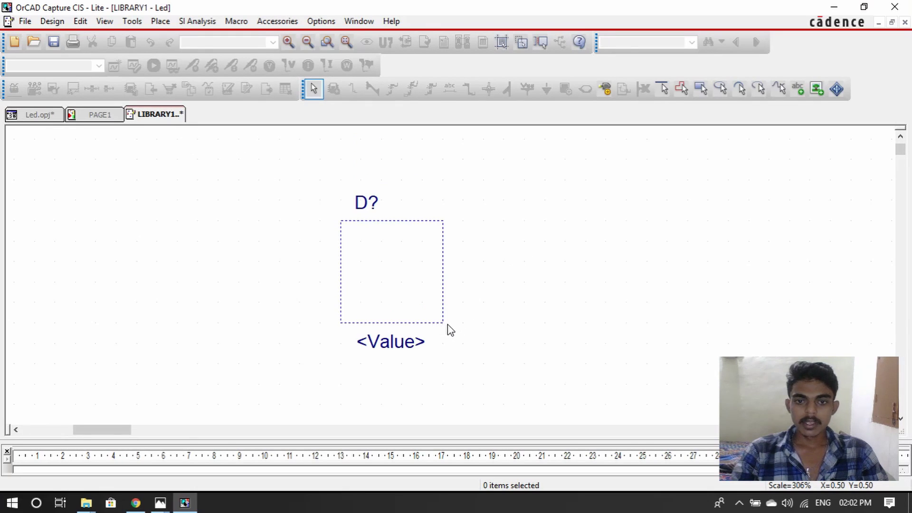
pyautogui.click(438, 327)
pyautogui.moveTo(443, 322); pyautogui.dragTo(505, 385)
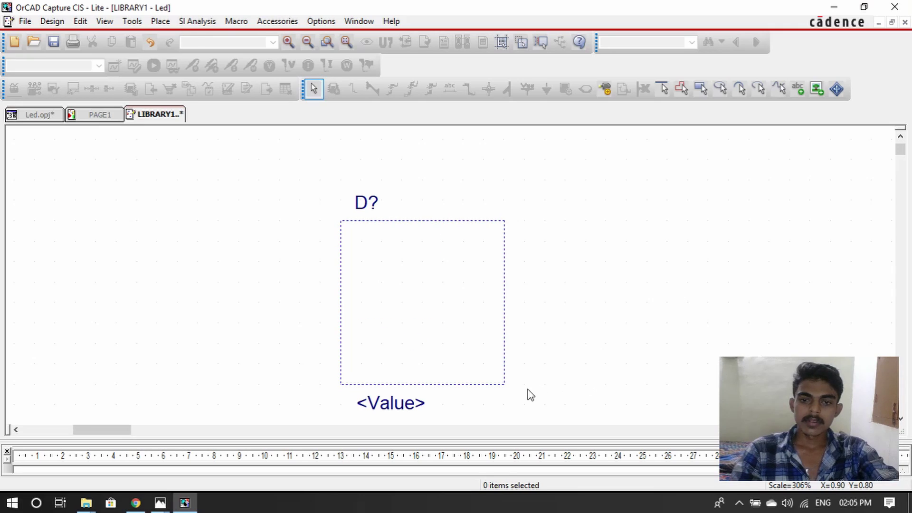
# Step: Check the LED symbol in the led.png reference picture in Photos and return to the part editor
pyautogui.click(160, 503)
pyautogui.click(207, 473)
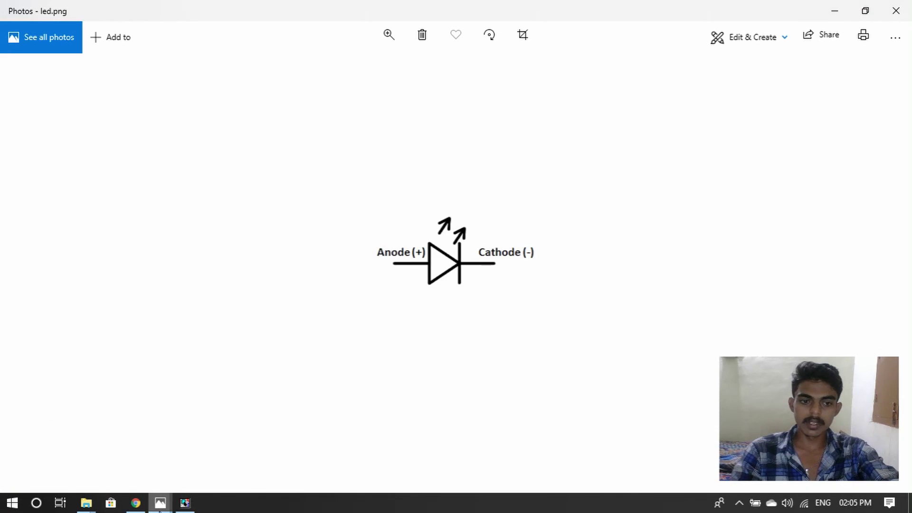
pyautogui.click(160, 503)
pyautogui.click(85, 444)
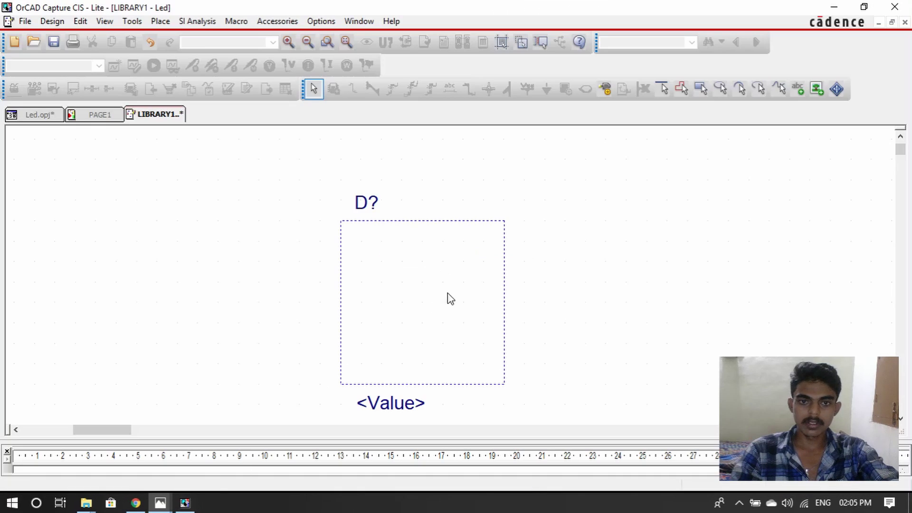
# Step: Draw the diode triangle inside the outline with three lines, about 0.4 tall and 0.3 wide, pointing right
pyautogui.click(664, 92)
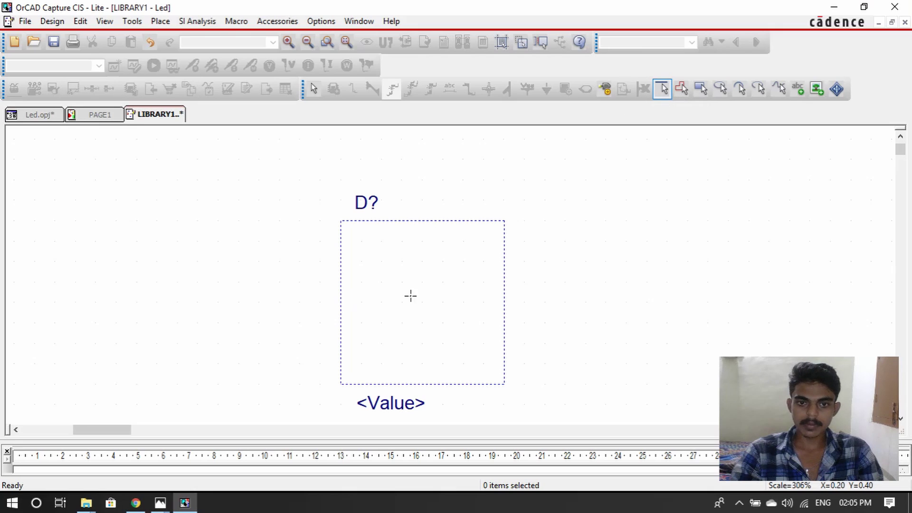
pyautogui.click(380, 259)
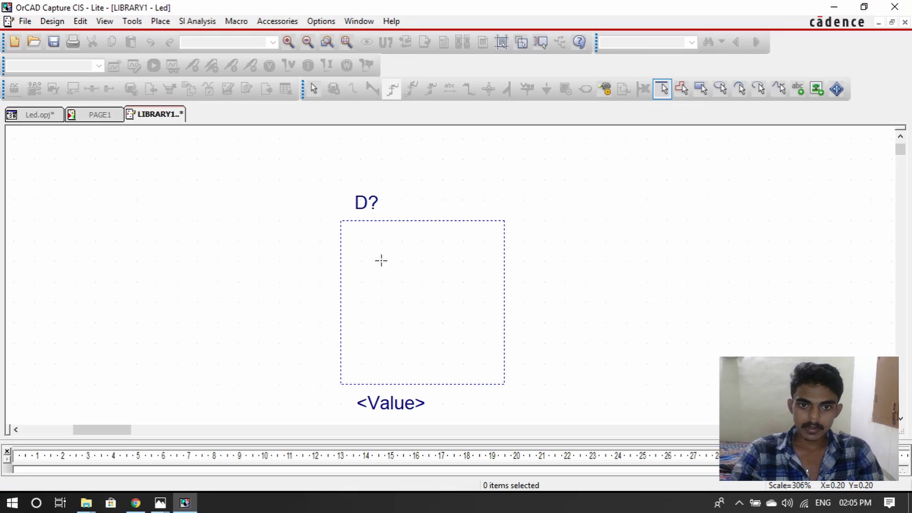
pyautogui.click(382, 344)
pyautogui.click(382, 343)
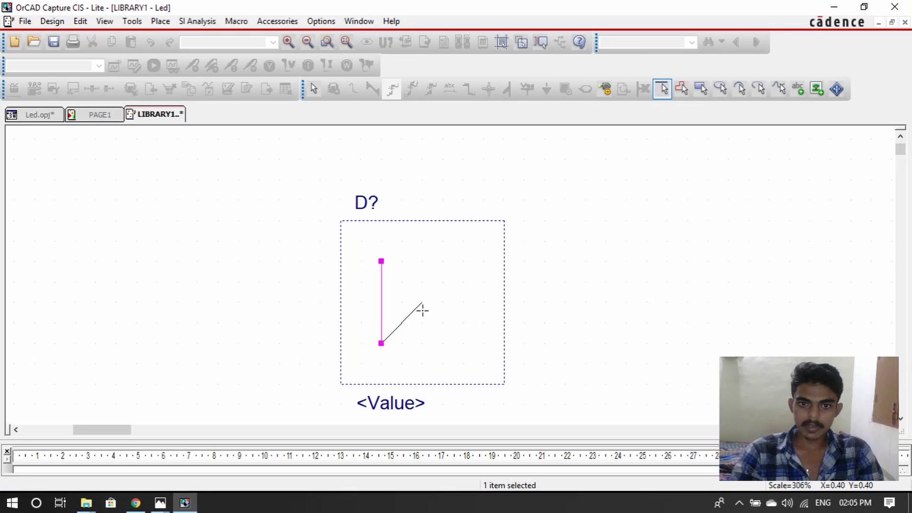
pyautogui.click(441, 305)
pyautogui.click(442, 303)
pyautogui.click(381, 261)
pyautogui.click(382, 262)
pyautogui.press('Escape')
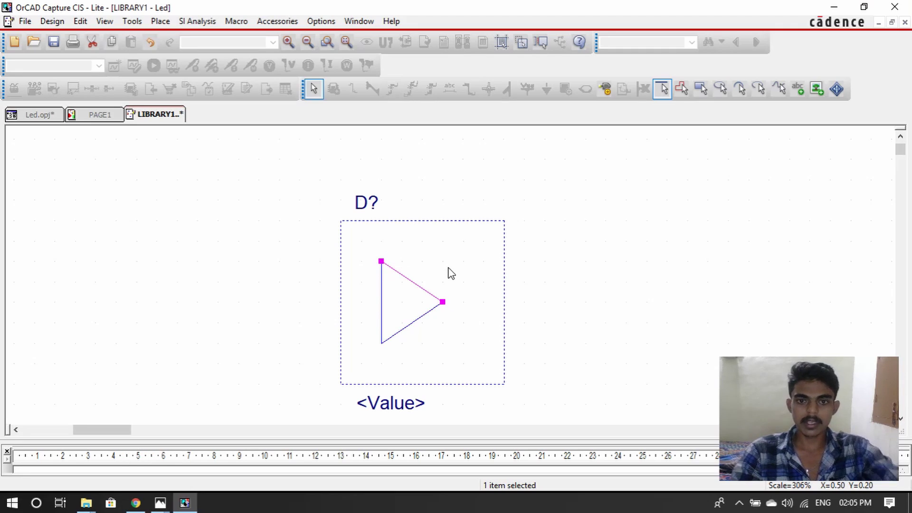
# Step: Draw a vertical cathode bar about 0.4 long through the triangle's tip
pyautogui.click(665, 97)
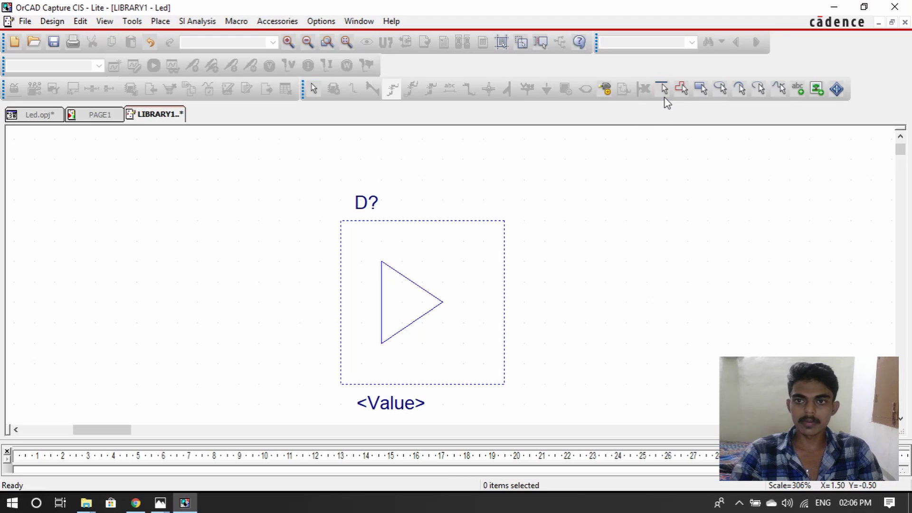
pyautogui.click(442, 261)
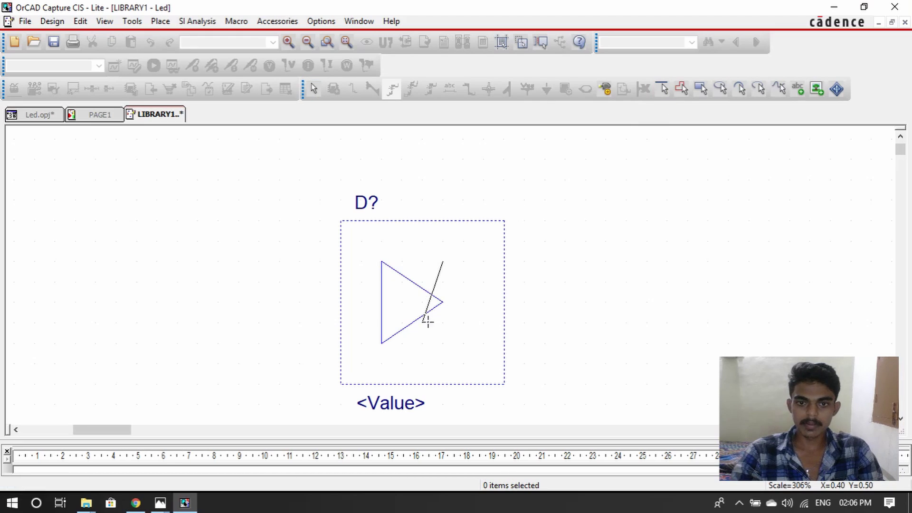
pyautogui.click(443, 342)
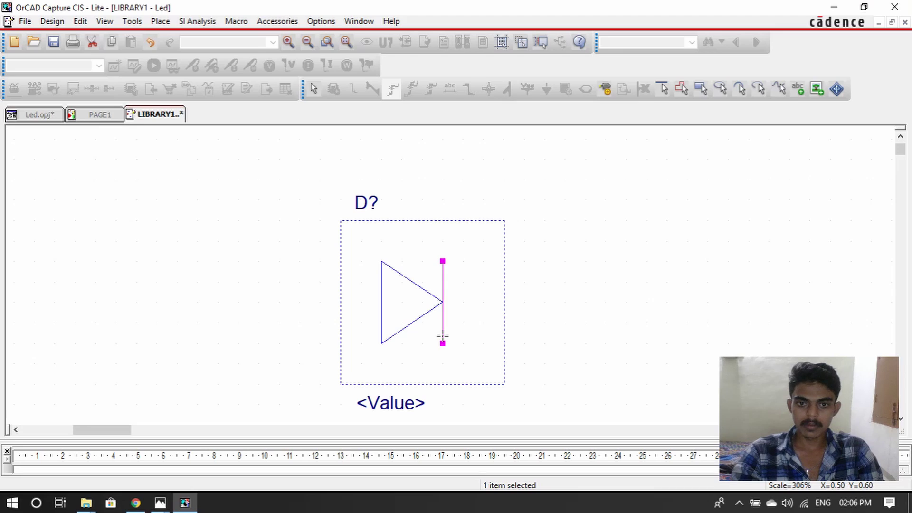
# Step: Draw horizontal lead lines about 0.2 long outward from the cathode bar and from the middle of the triangle's base
pyautogui.click(443, 302)
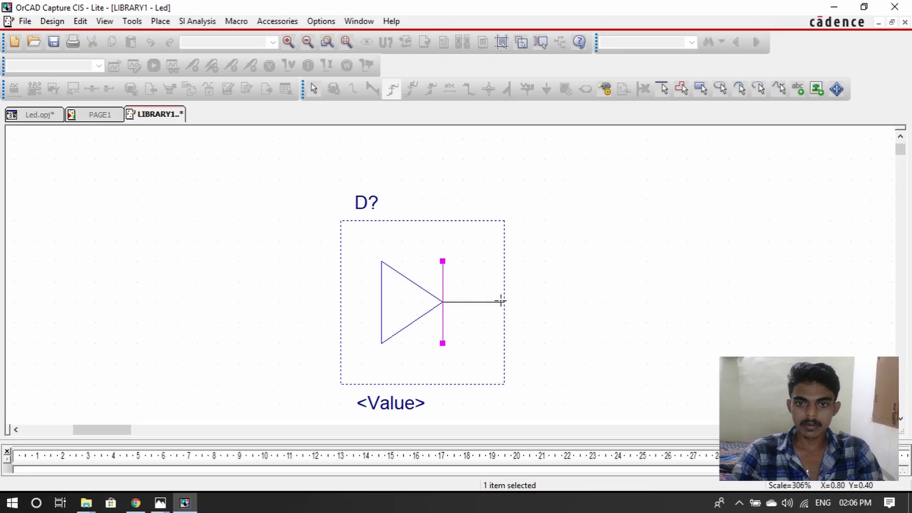
pyautogui.click(484, 301)
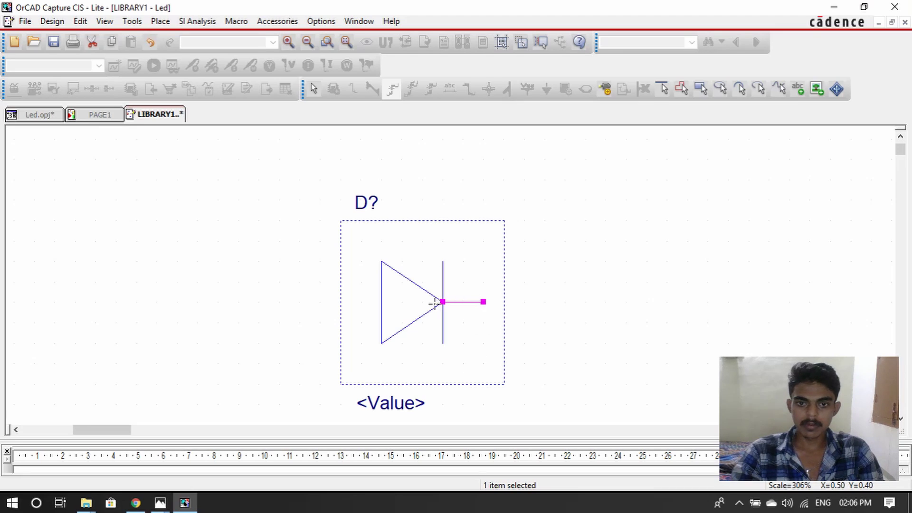
pyautogui.click(380, 302)
pyautogui.click(340, 302)
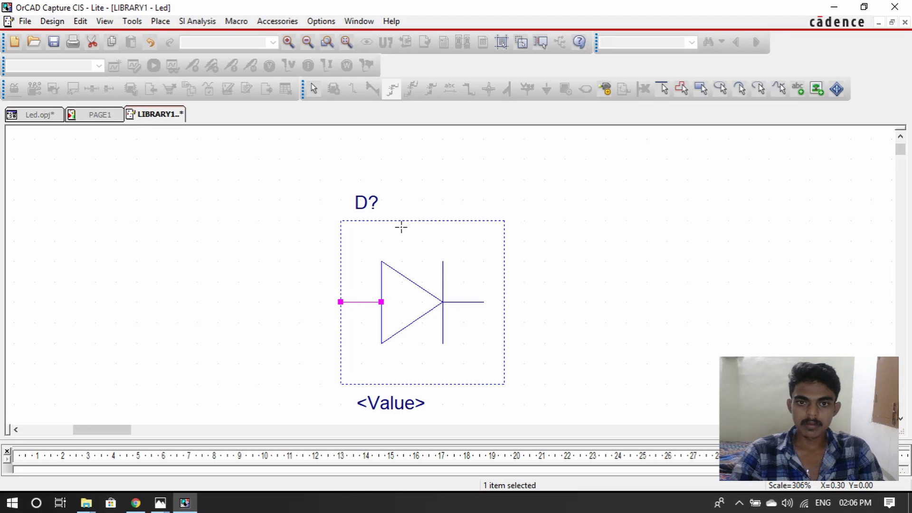
pyautogui.press('Escape')
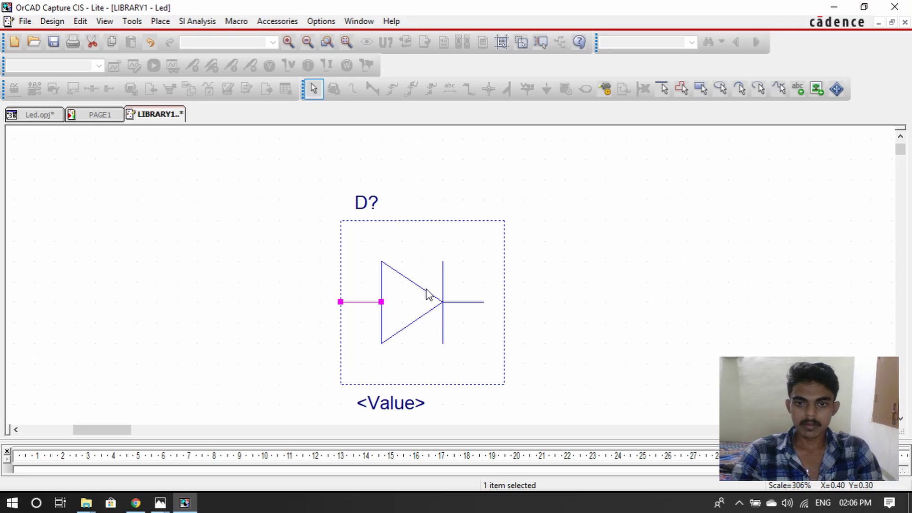
# Step: Resize the body outline so its right edge meets the cathode lead's end and its top edge sits about 0.2 higher
pyautogui.click(505, 385)
pyautogui.moveTo(505, 385); pyautogui.dragTo(486, 383)
pyautogui.click(490, 386)
pyautogui.click(460, 222)
pyautogui.moveTo(484, 220); pyautogui.dragTo(491, 178)
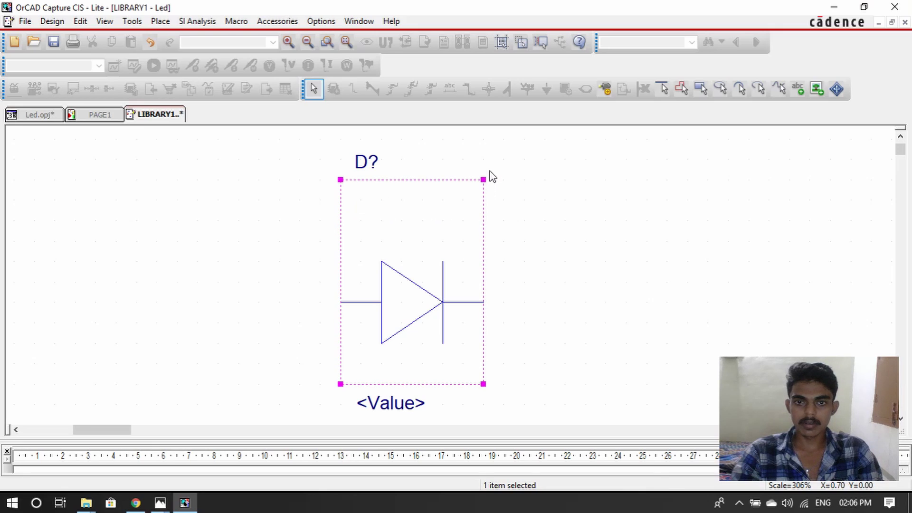
# Step: Draw a light-emission arrow above the diode: a diagonal line about 0.2 by 0.2 with a triangular head about 0.1 in size pointing up-right
pyautogui.click(663, 88)
pyautogui.click(402, 241)
pyautogui.click(442, 200)
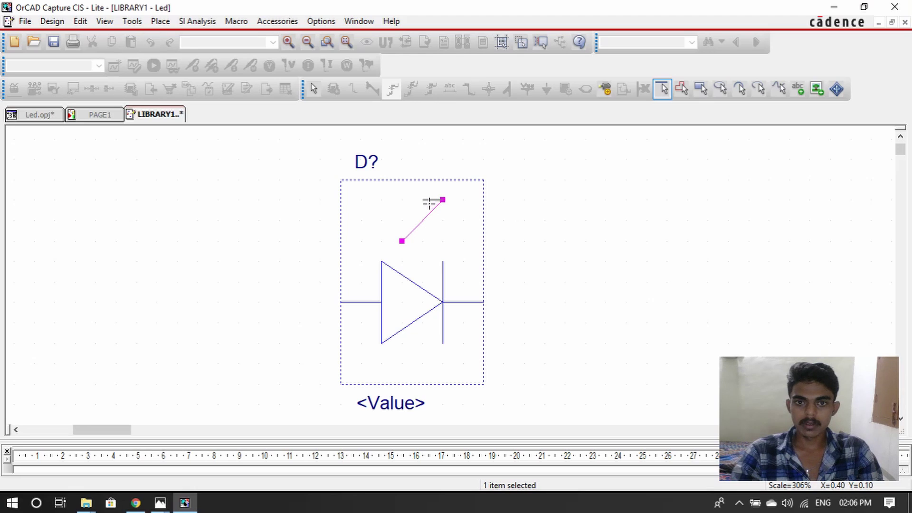
pyautogui.click(422, 200)
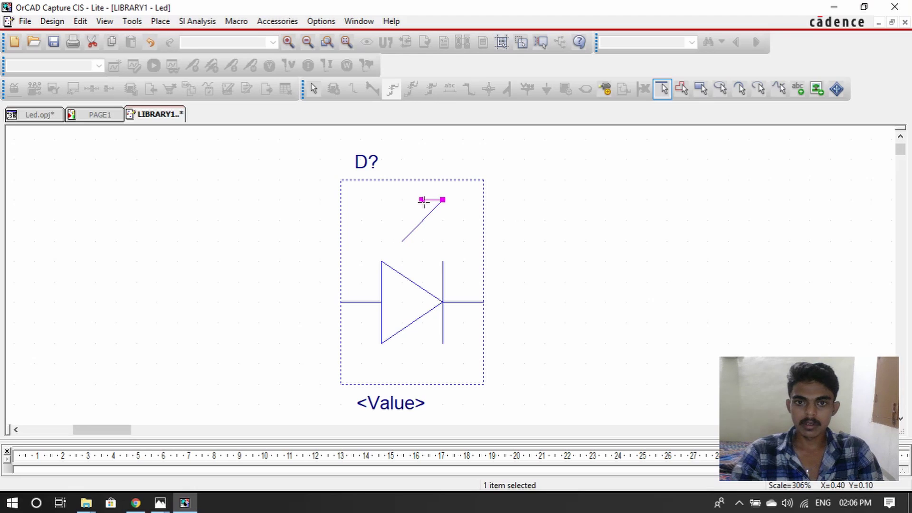
pyautogui.click(443, 221)
pyautogui.click(442, 200)
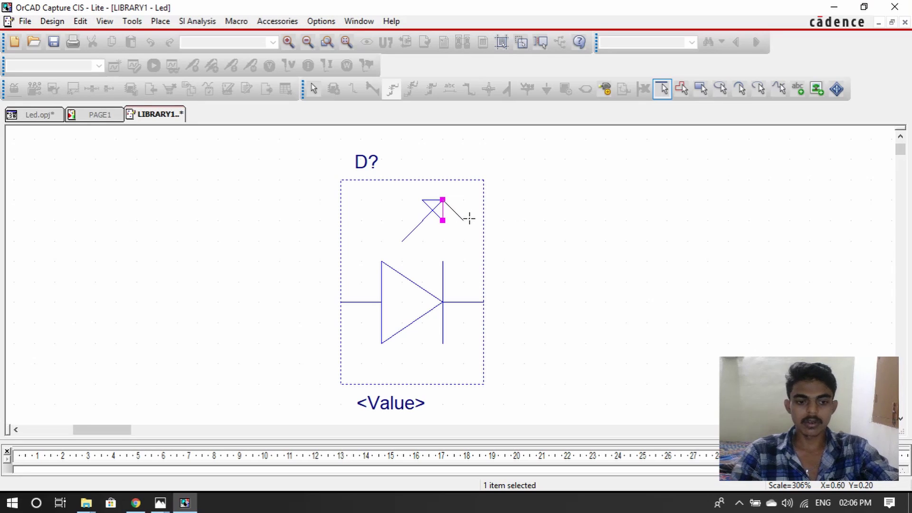
pyautogui.press('Escape')
pyautogui.click(620, 225)
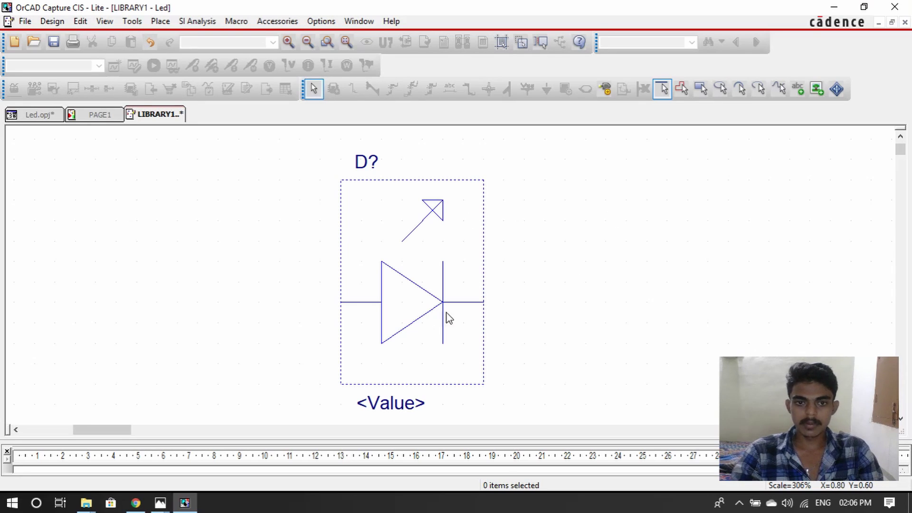
pyautogui.click(605, 90)
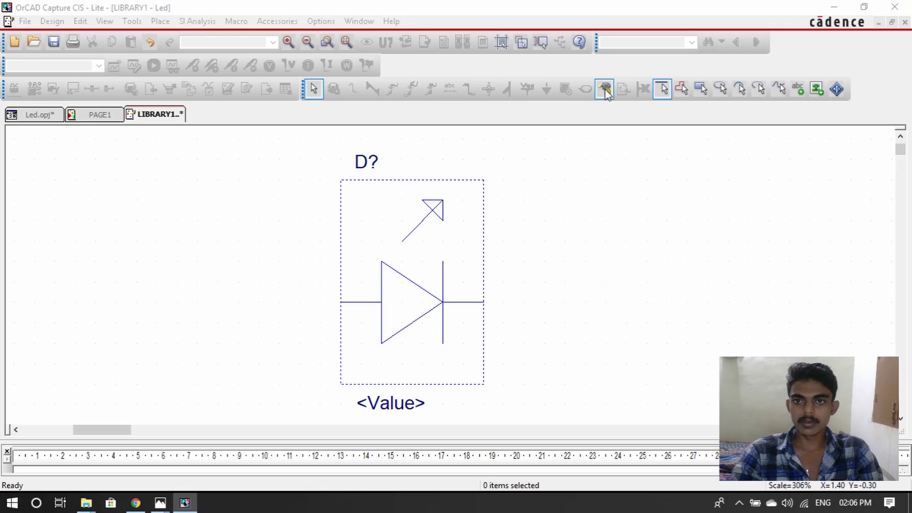
pyautogui.click(561, 181)
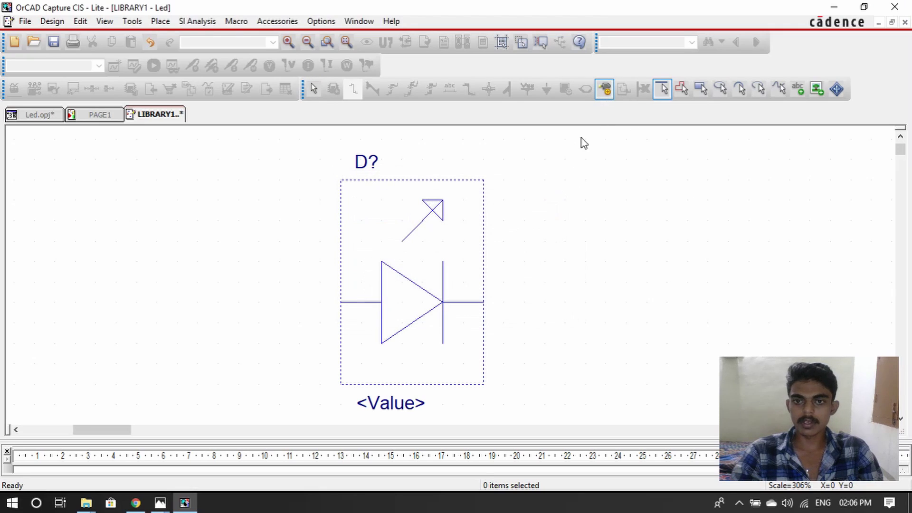
pyautogui.click(605, 90)
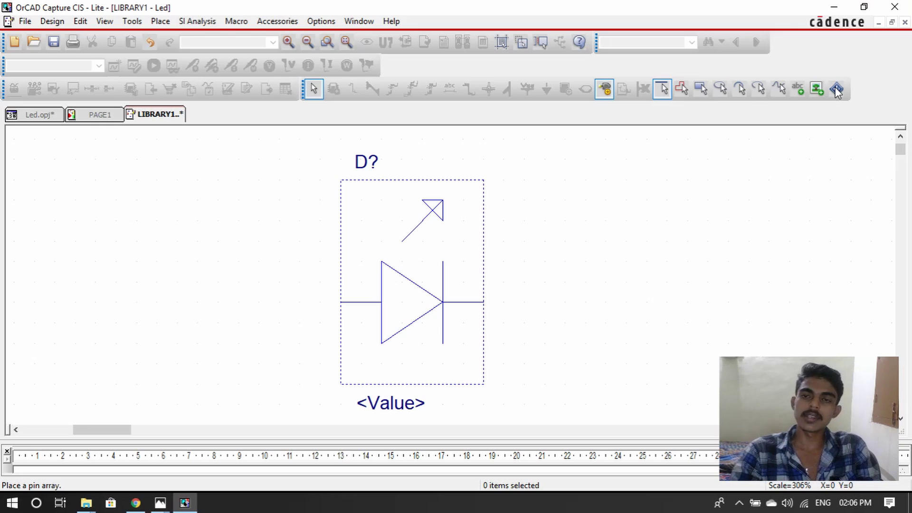
# Step: Place a scalar passive pin named A with line shape on the body outline at the anode lead, leaving its number empty
pyautogui.click(607, 92)
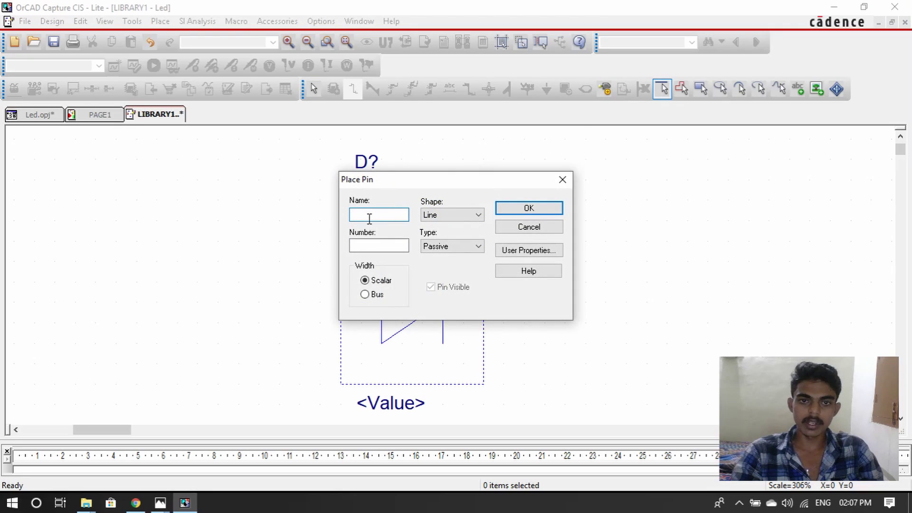
pyautogui.write('A')
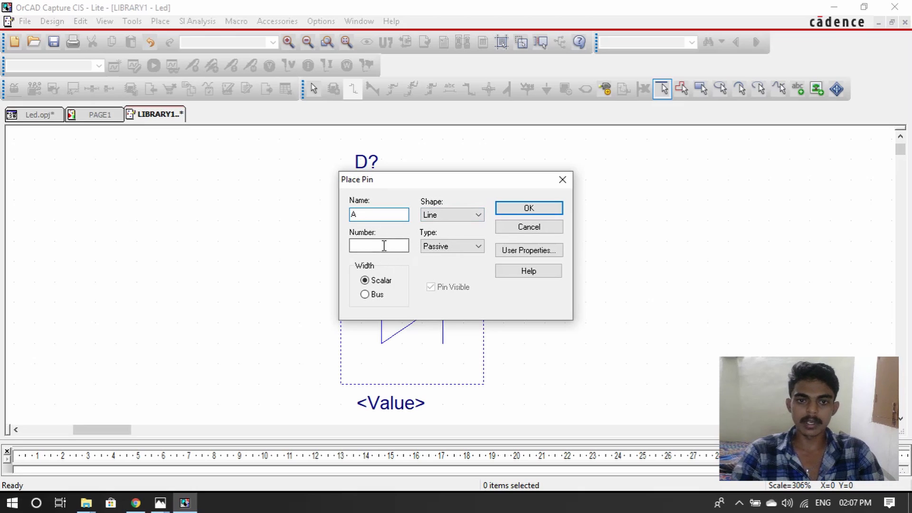
pyautogui.click(447, 216)
pyautogui.click(447, 215)
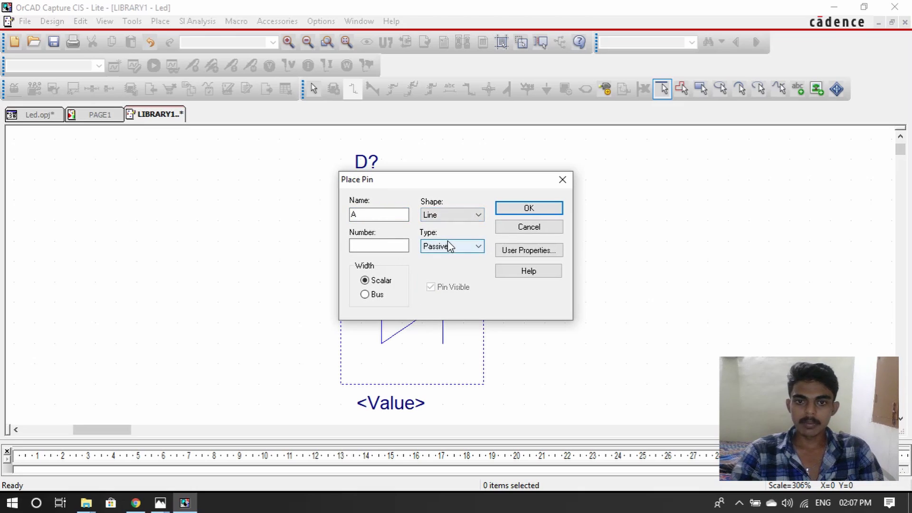
pyautogui.click(529, 209)
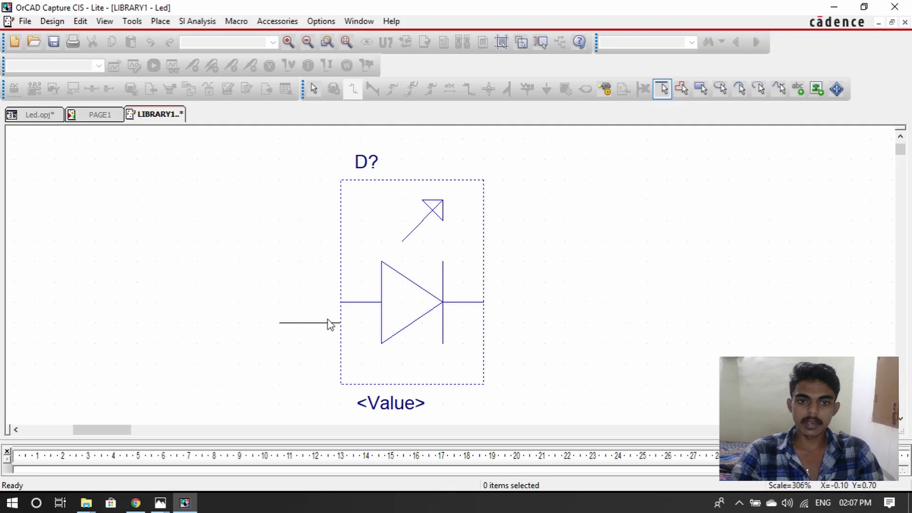
pyautogui.click(335, 306)
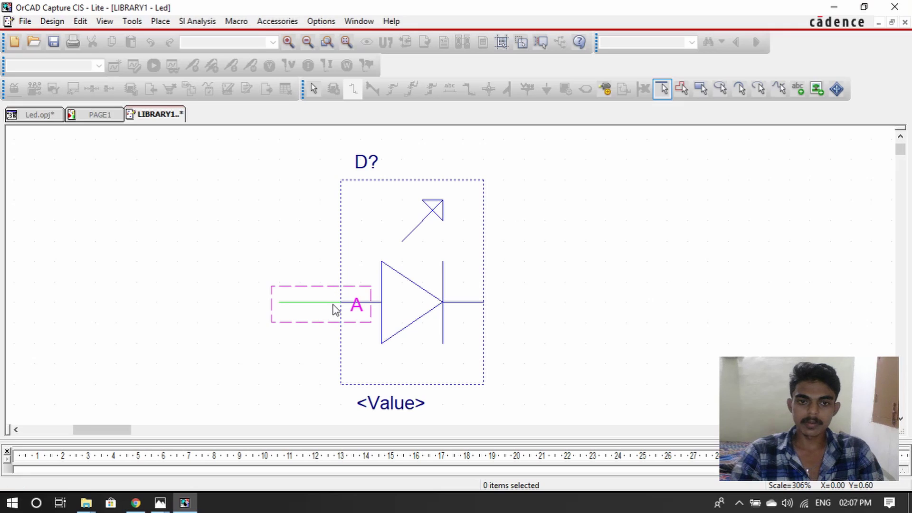
pyautogui.press('Escape')
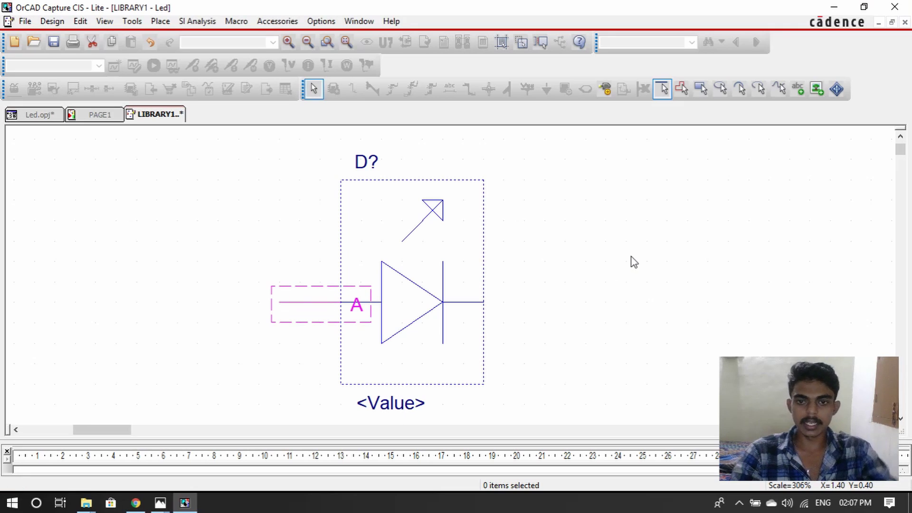
pyautogui.click(634, 261)
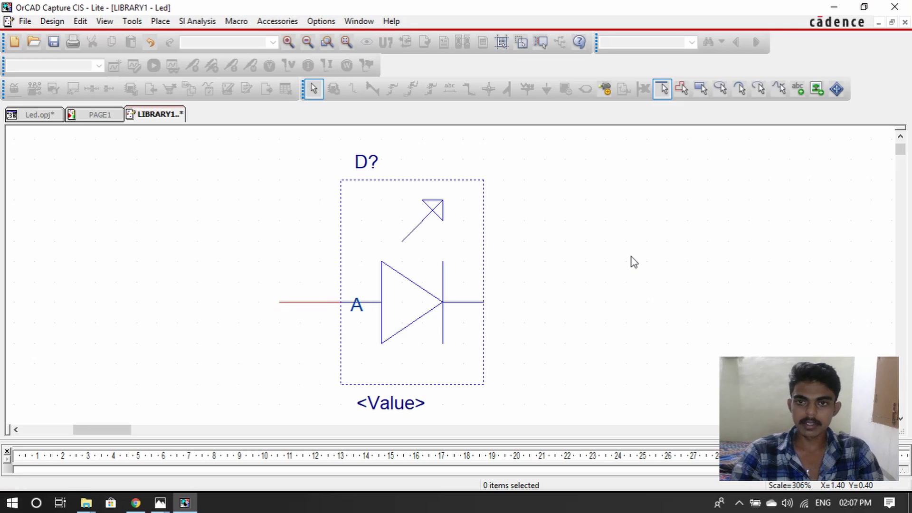
# Step: Place a scalar passive pin named K with line shape on the body outline at the cathode lead, without a number
pyautogui.click(605, 88)
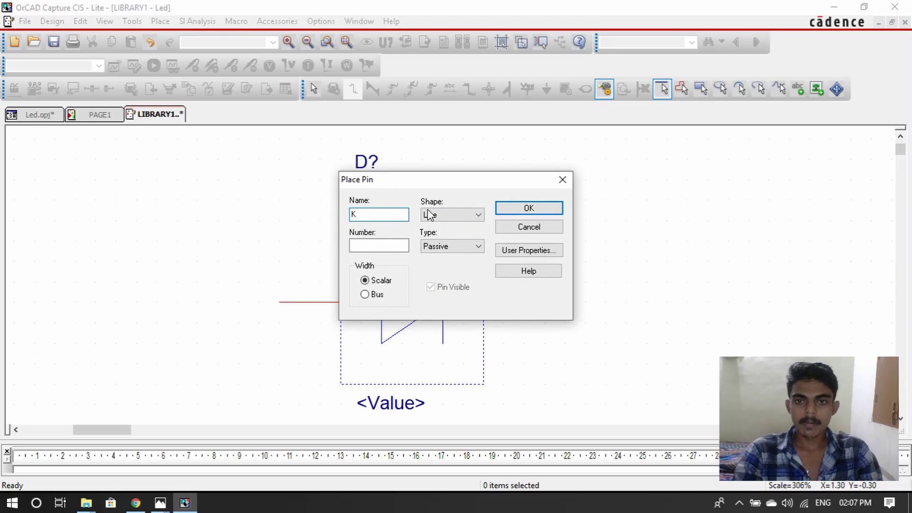
pyautogui.click(533, 212)
pyautogui.click(505, 313)
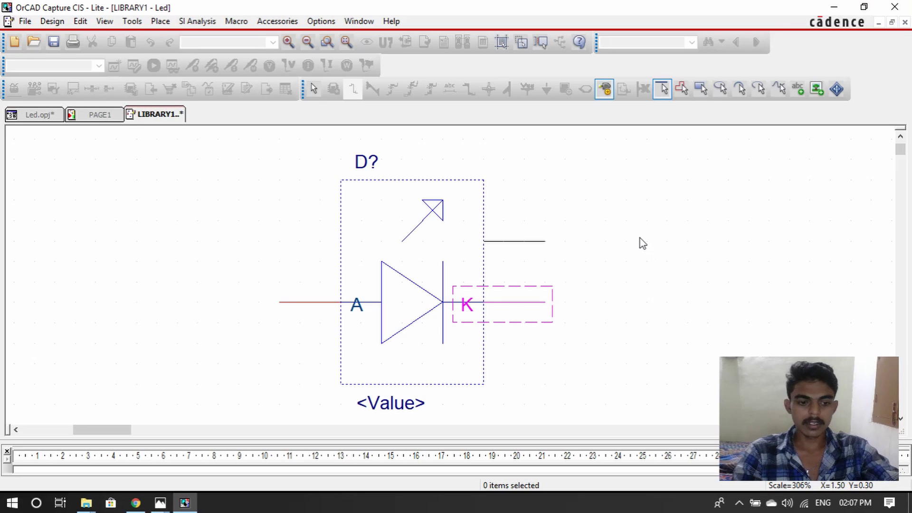
pyautogui.press('Escape')
# Step: Save the part's library in the LED_Test folder as LED.OLB
pyautogui.hotkey('ctrl', 's')
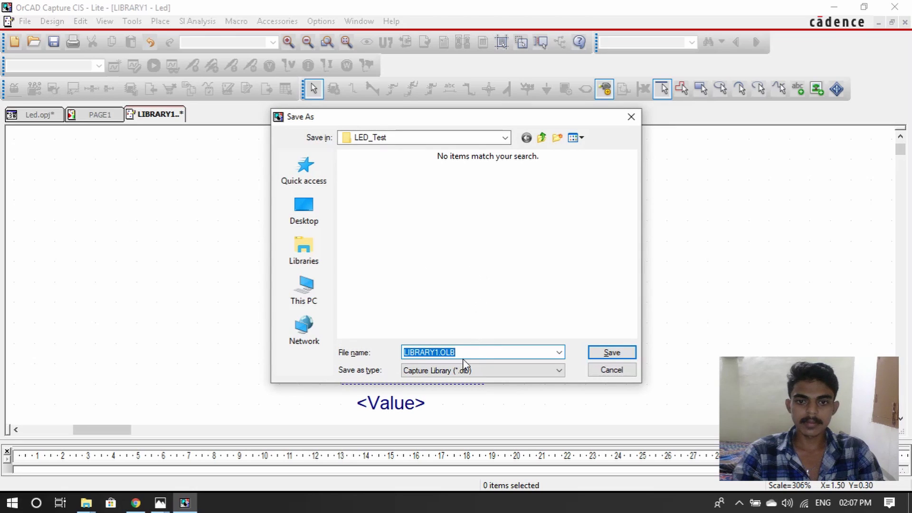
pyautogui.click(439, 352)
pyautogui.press('BackSpace')
pyautogui.press('BackSpace')
pyautogui.press('BackSpace')
pyautogui.press('BackSpace')
pyautogui.press('BackSpace')
pyautogui.press('BackSpace')
pyautogui.press('BackSpace')
pyautogui.press('BackSpace')
pyautogui.press('BackSpace')
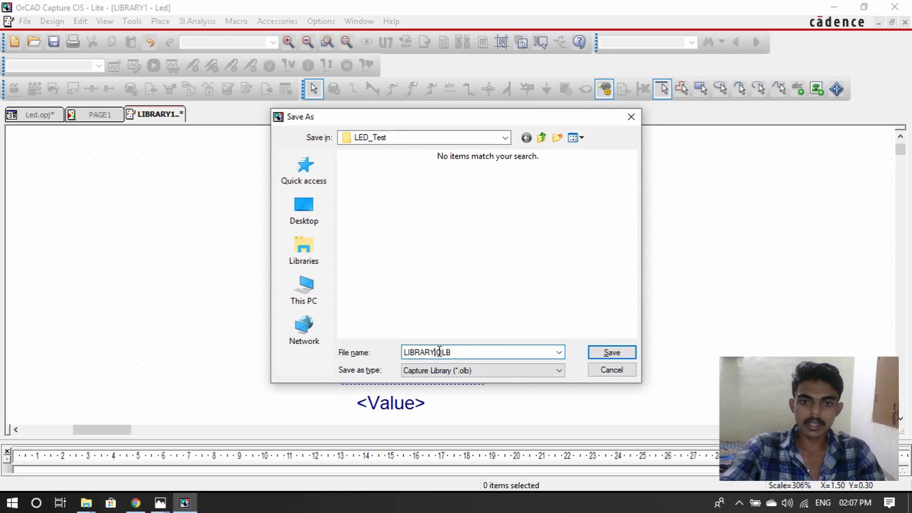
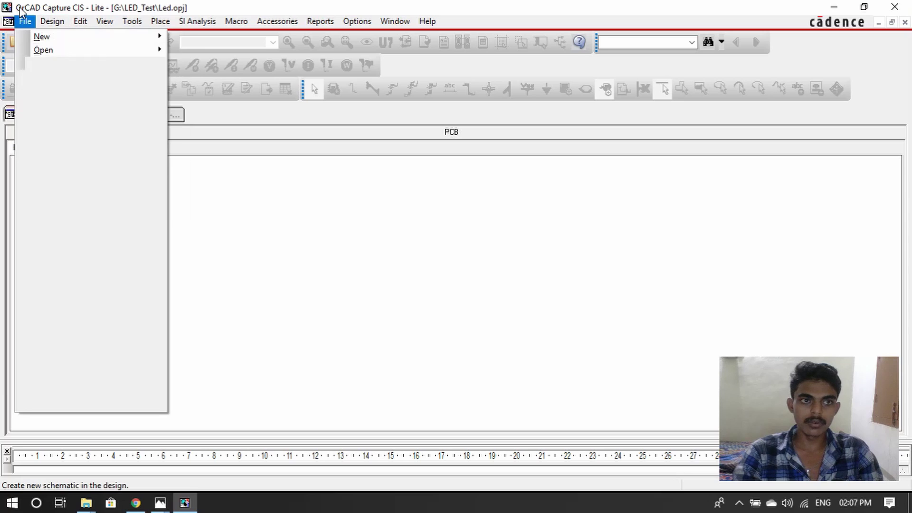
# Step: Create a second new library in the Led project
pyautogui.click(132, 21)
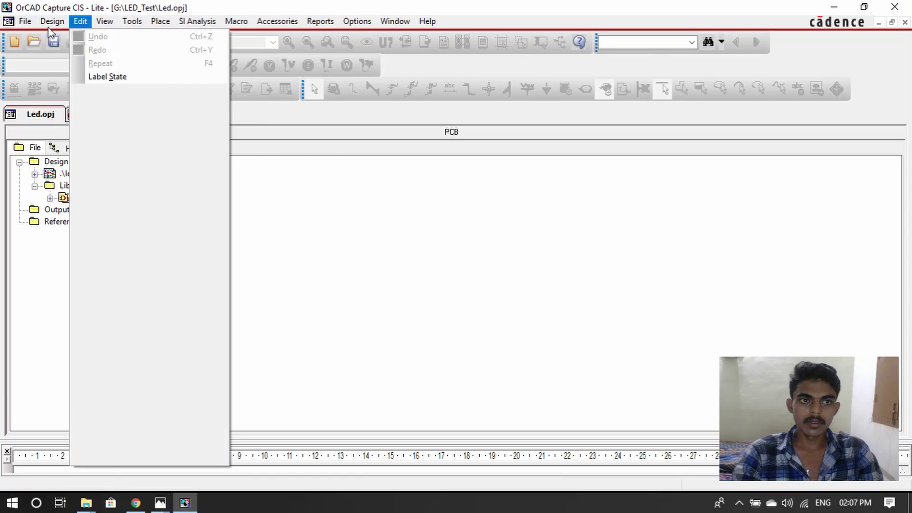
pyautogui.moveTo(25, 21)
pyautogui.moveTo(75, 37)
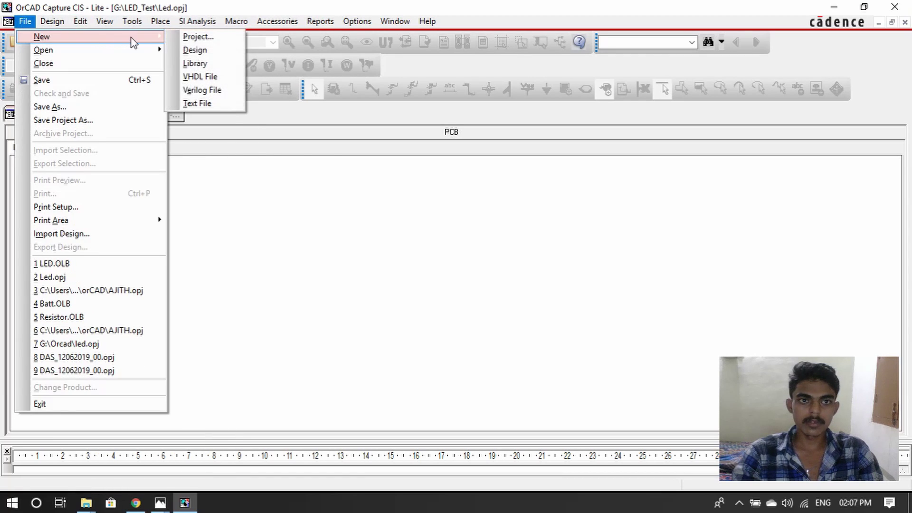
pyautogui.click(206, 62)
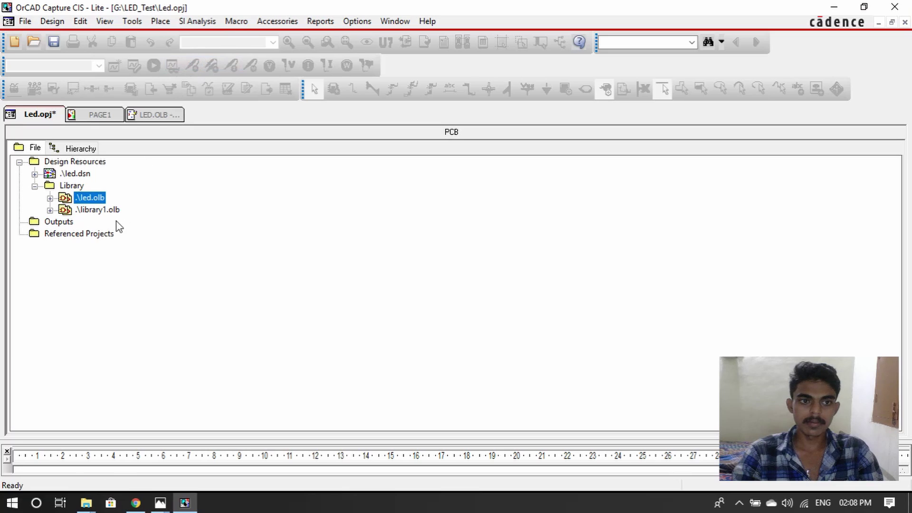
# Step: Create a new part named Resistor with reference prefix R in library1.olb, keeping the default package options
pyautogui.click(102, 212)
pyautogui.rightClick(102, 213)
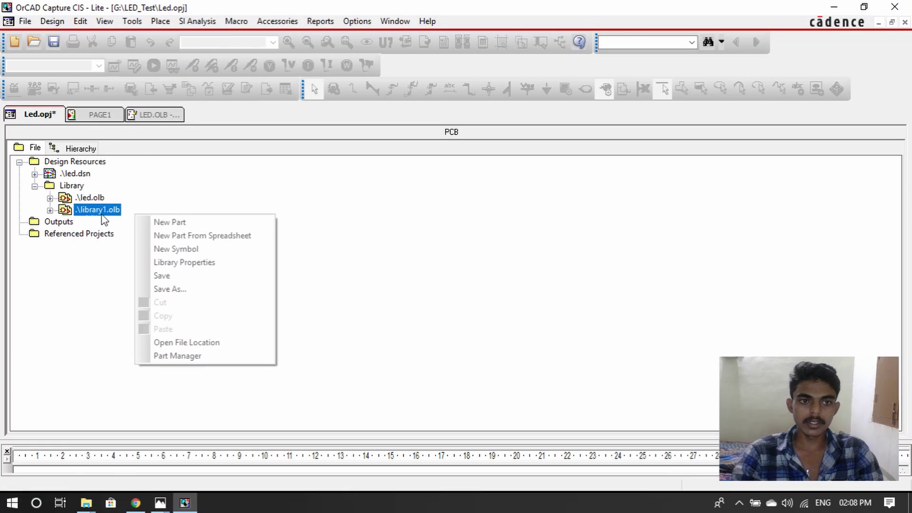
pyautogui.click(188, 227)
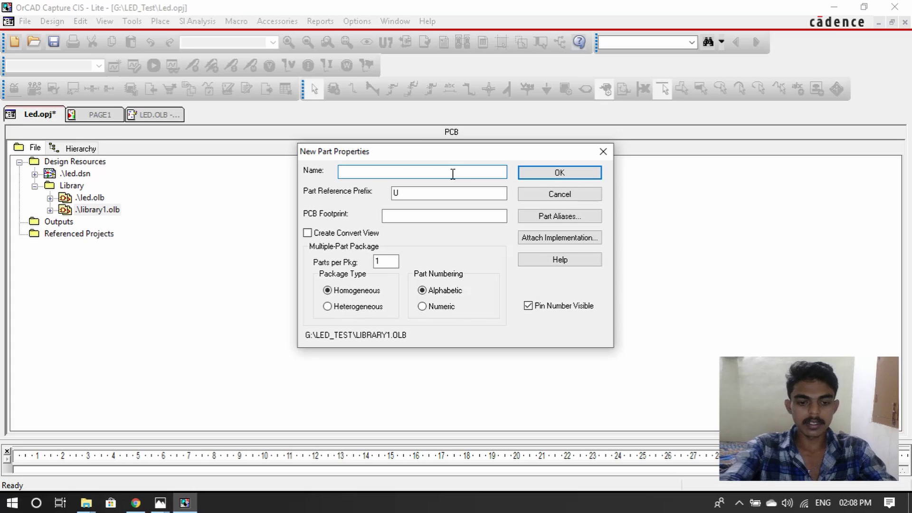
pyautogui.write('Resist')
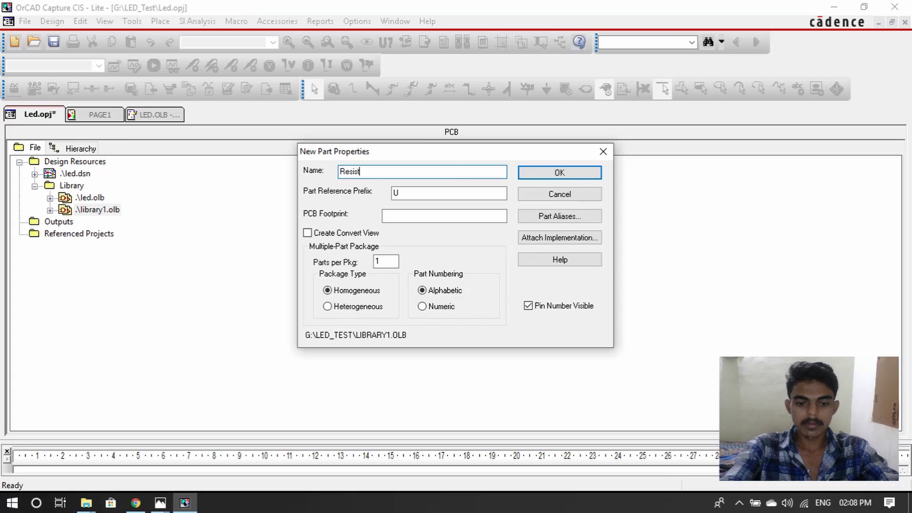
pyautogui.write('or')
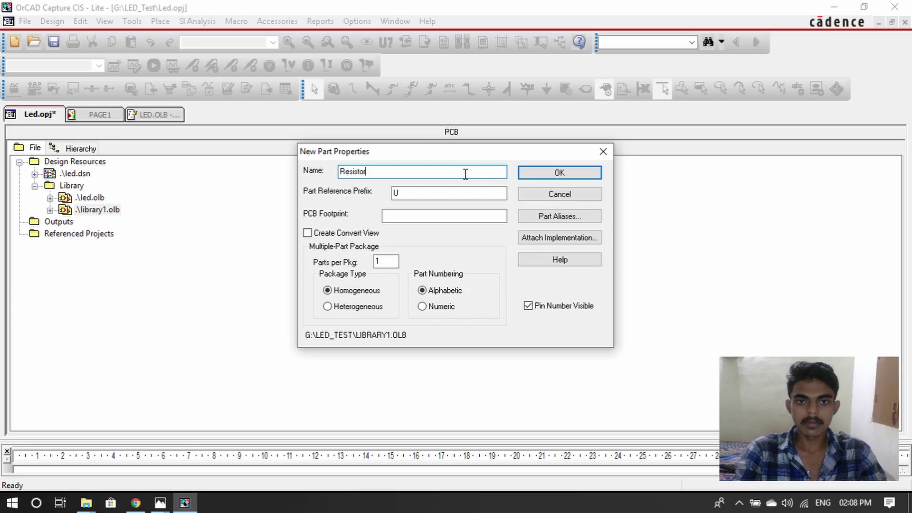
pyautogui.doubleClick(424, 192)
pyautogui.press('BackSpace')
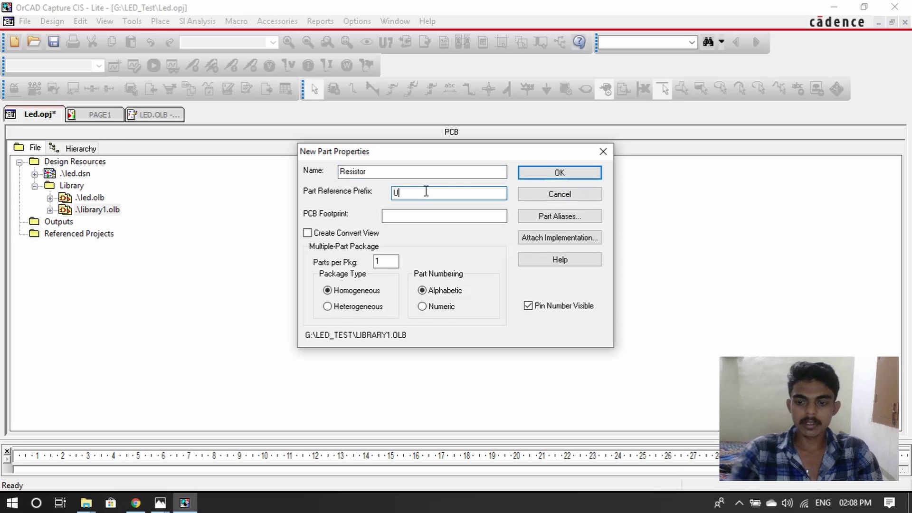
pyautogui.write('R')
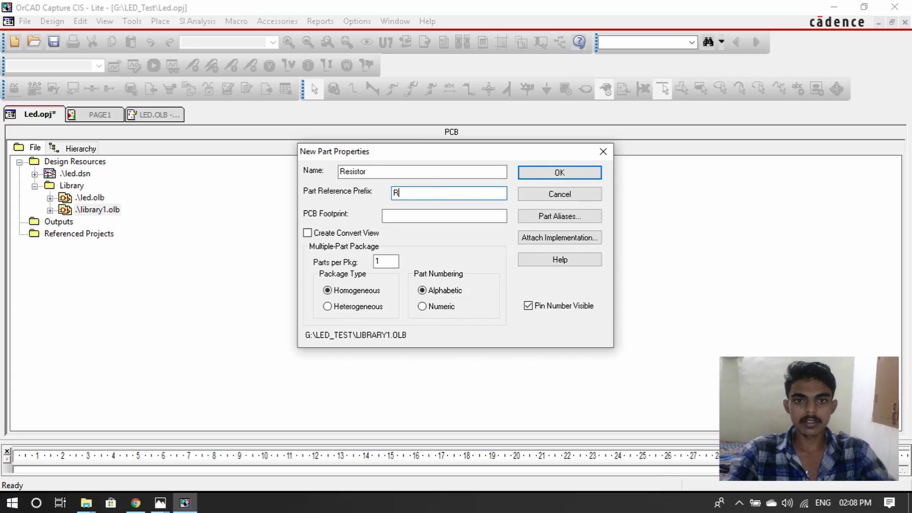
pyautogui.click(576, 175)
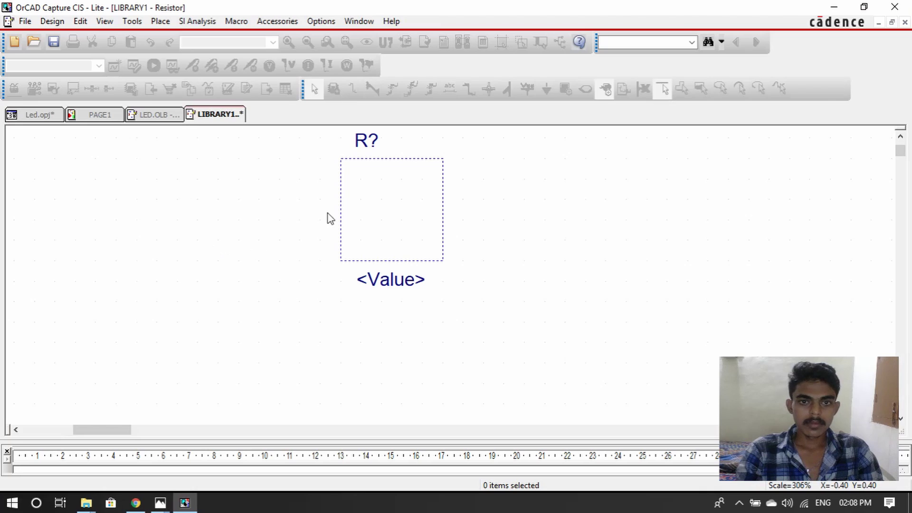
# Step: Widen the resistor's body outline to about 0.7, keeping its height
pyautogui.click(443, 261)
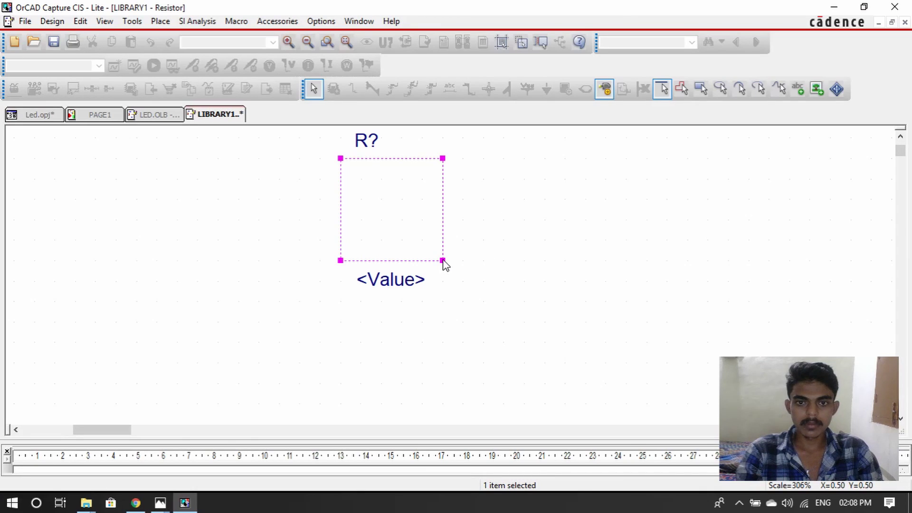
pyautogui.moveTo(443, 260); pyautogui.dragTo(486, 261)
pyautogui.click(488, 264)
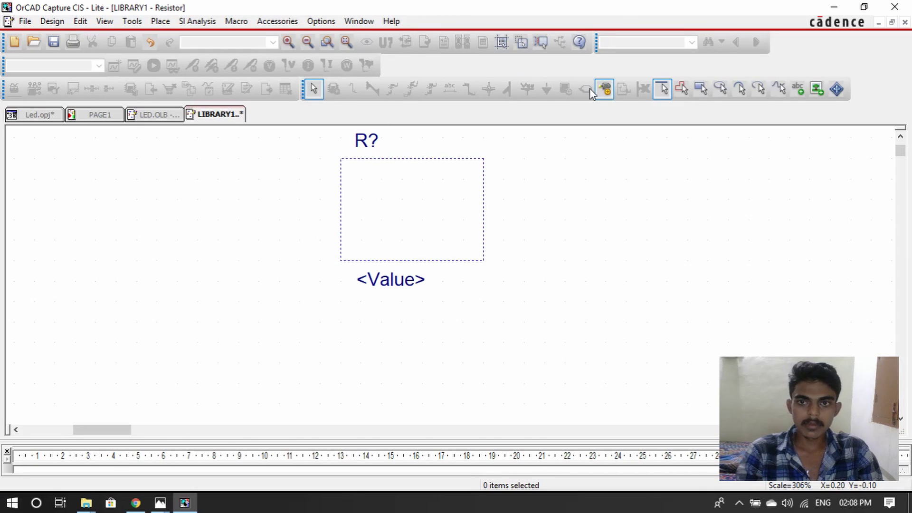
# Step: Draw a five-segment zigzag line about 0.5 wide and 0.2 high inside the resistor's body outline
pyautogui.click(663, 89)
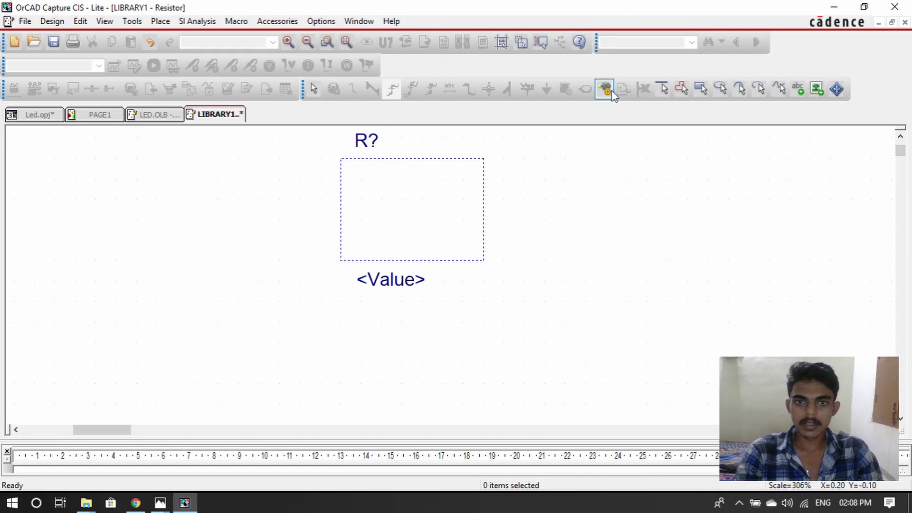
pyautogui.click(361, 199)
pyautogui.click(380, 179)
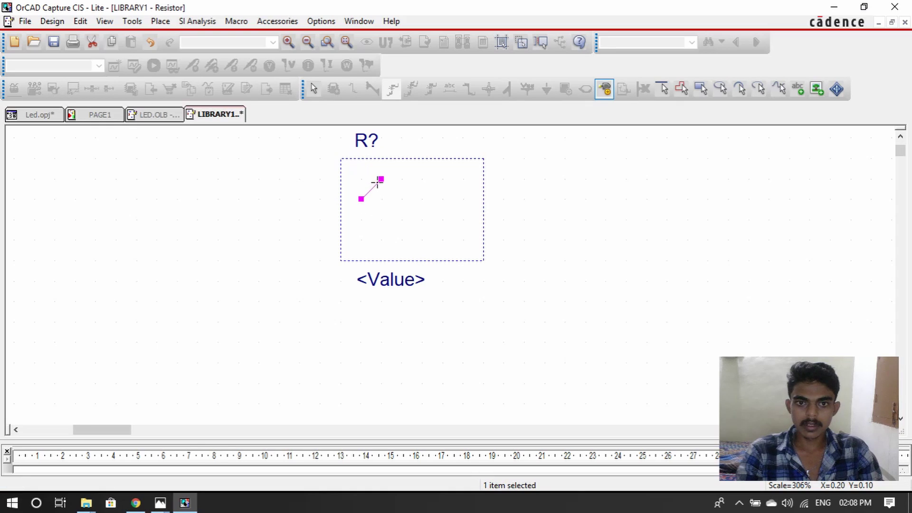
pyautogui.click(382, 180)
pyautogui.click(402, 220)
pyautogui.click(402, 220)
pyautogui.click(422, 179)
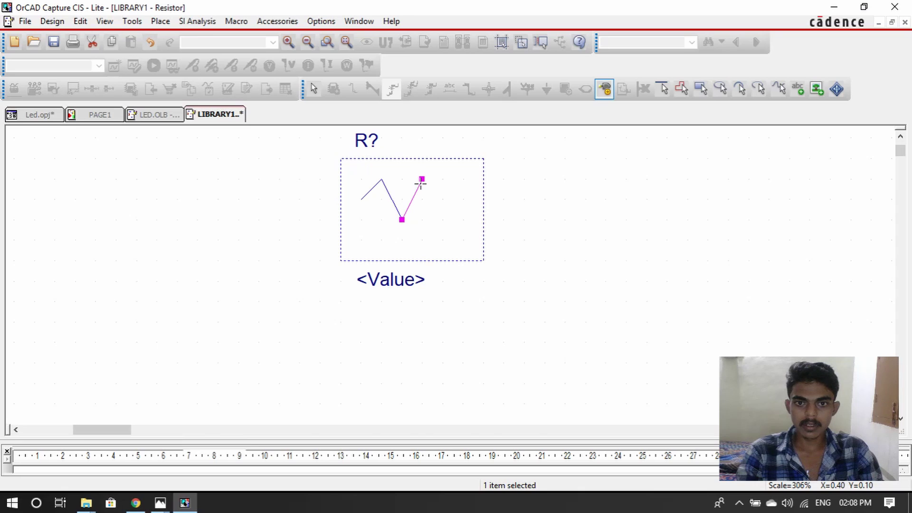
pyautogui.click(421, 179)
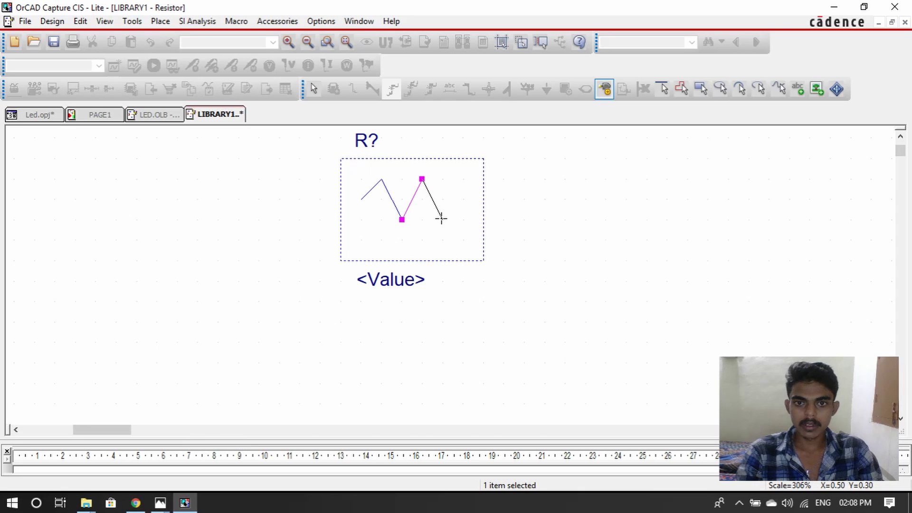
pyautogui.click(442, 220)
pyautogui.click(443, 219)
pyautogui.click(463, 199)
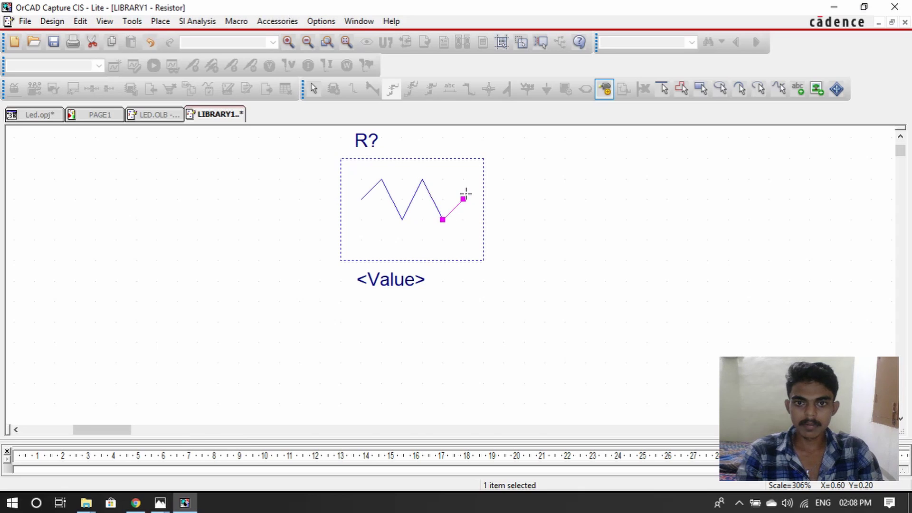
# Step: Draw a horizontal lead line about 0.1 long from each end of the zigzag to the body outline's edge
pyautogui.click(463, 199)
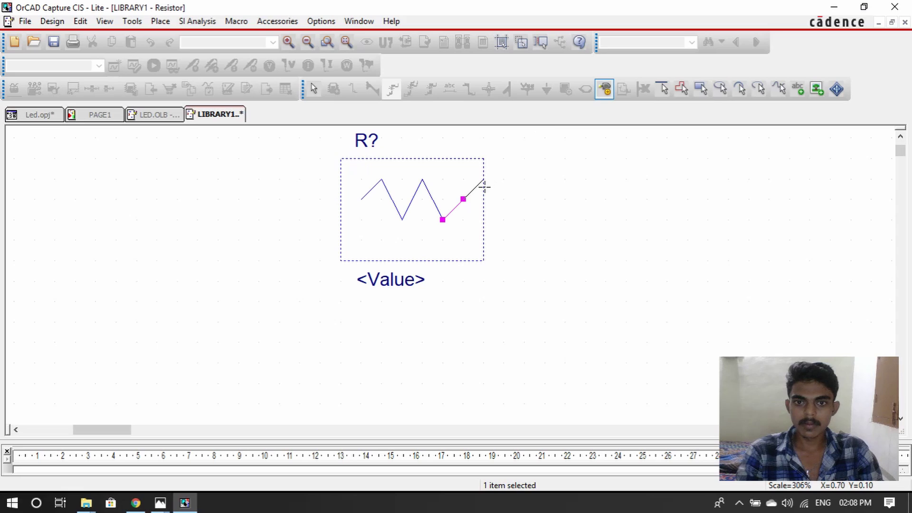
pyautogui.click(483, 199)
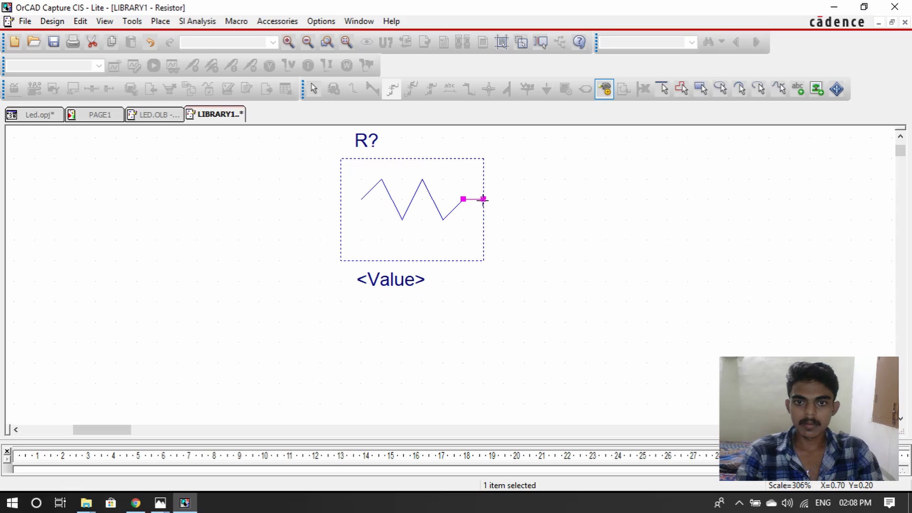
pyautogui.click(361, 199)
pyautogui.click(341, 199)
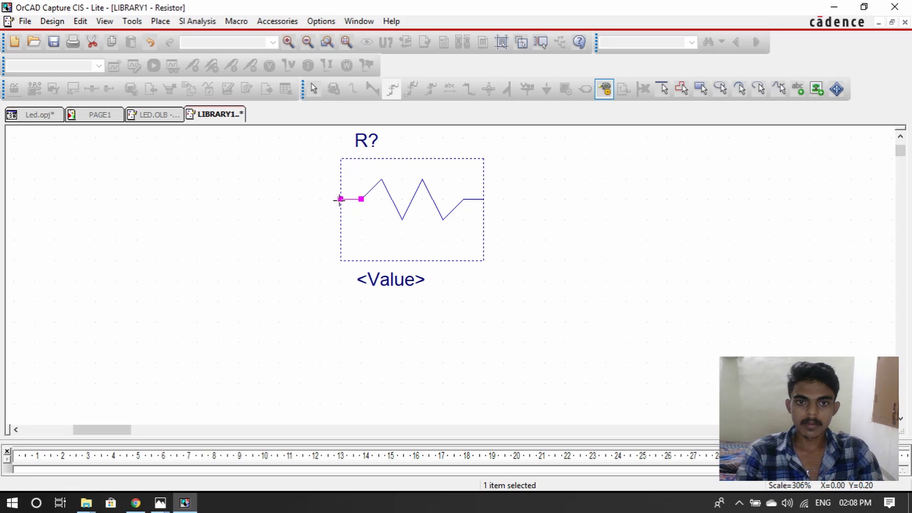
pyautogui.press('Escape')
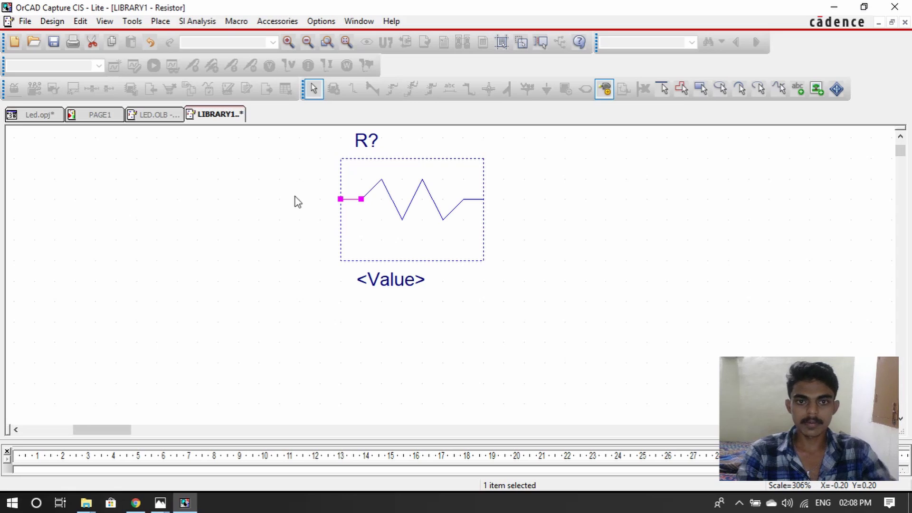
# Step: Shorten the resistor's body outline to about 0.4 high, keeping its width
pyautogui.click(426, 268)
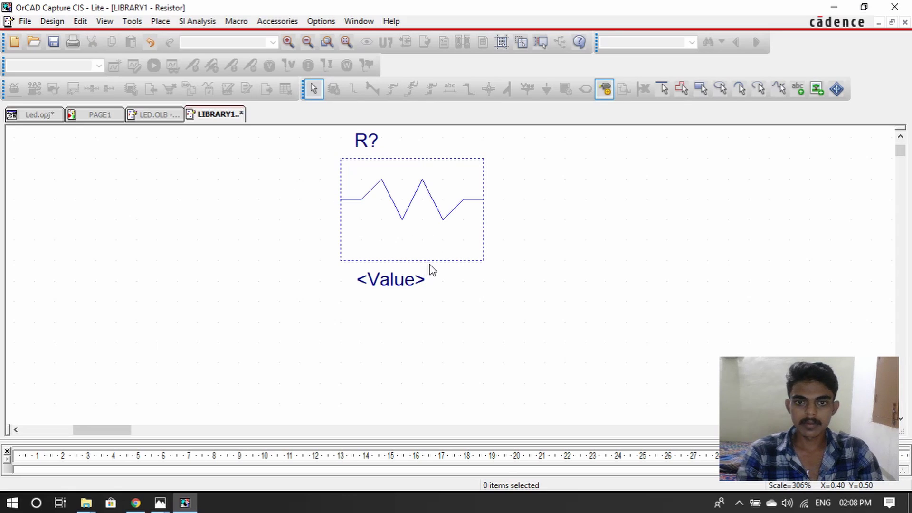
pyautogui.click(434, 264)
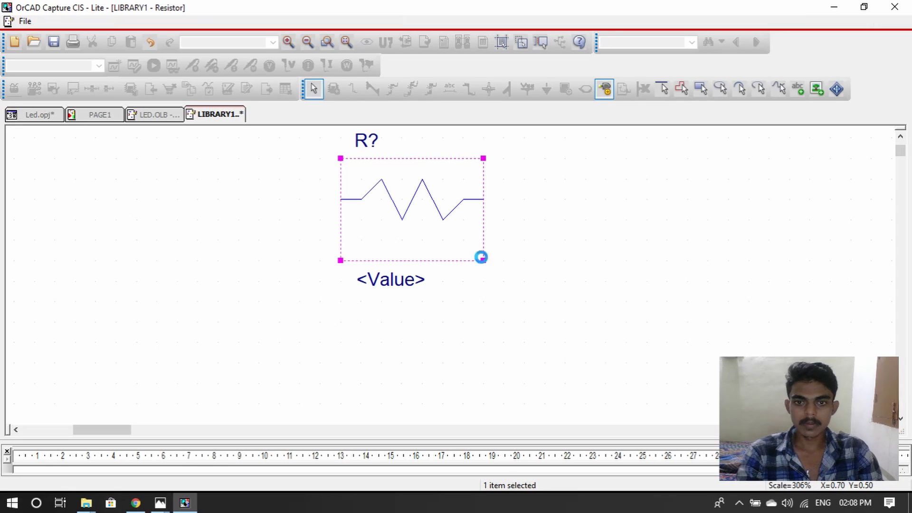
pyautogui.moveTo(481, 258); pyautogui.dragTo(483, 239)
pyautogui.click(617, 255)
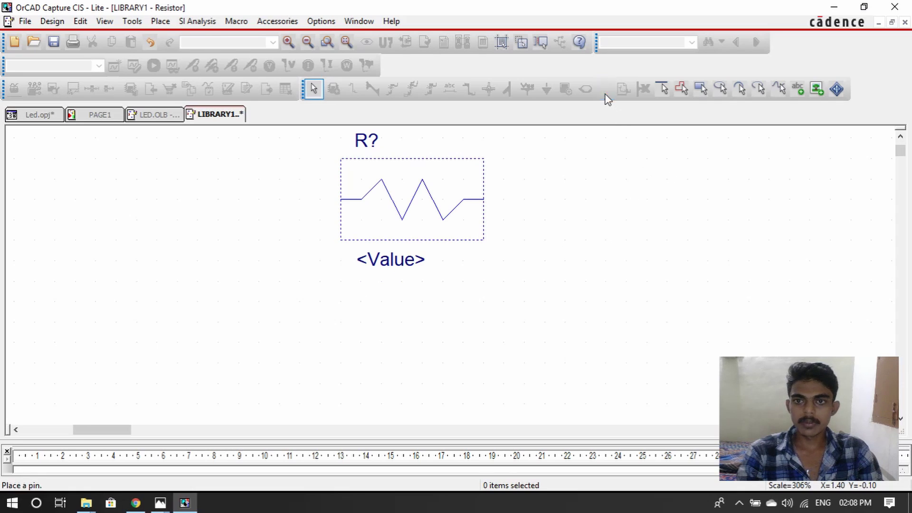
# Step: Place a passive line-shaped pin named 1 at the end of the resistor's left lead
pyautogui.click(606, 93)
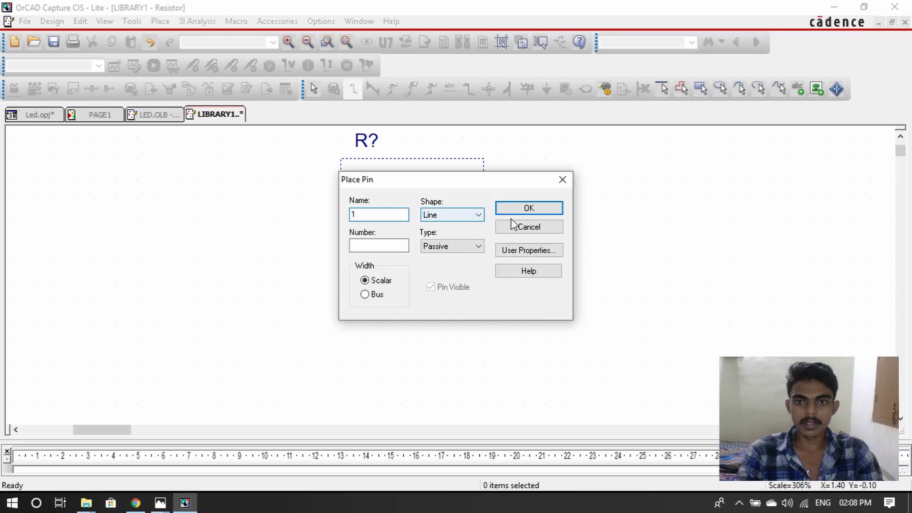
pyautogui.click(531, 209)
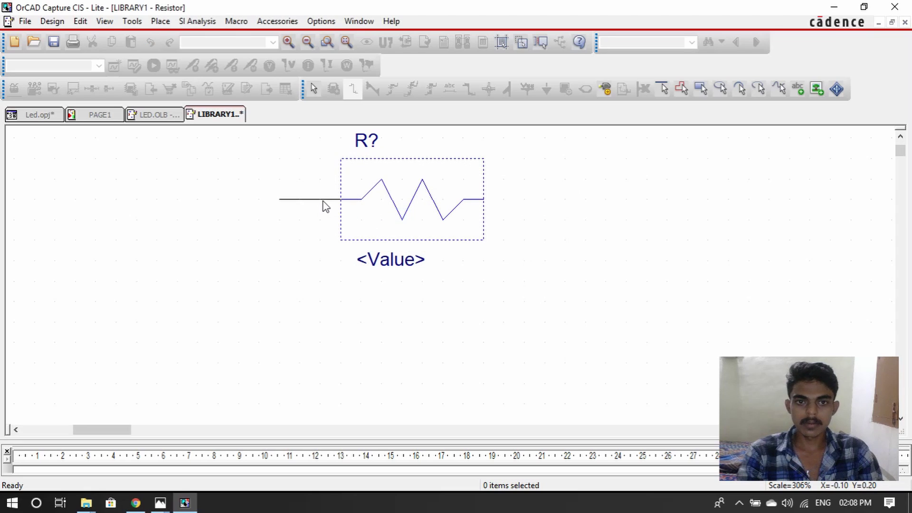
pyautogui.click(324, 204)
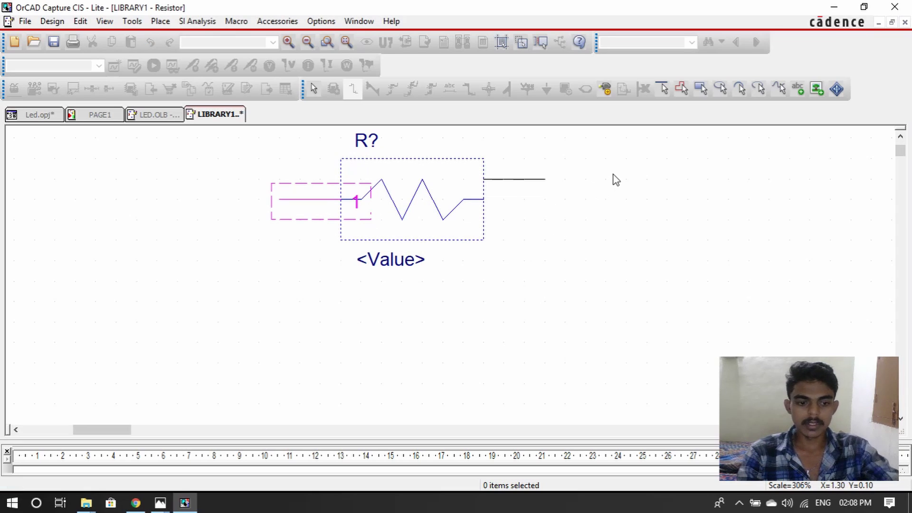
pyautogui.press('Escape')
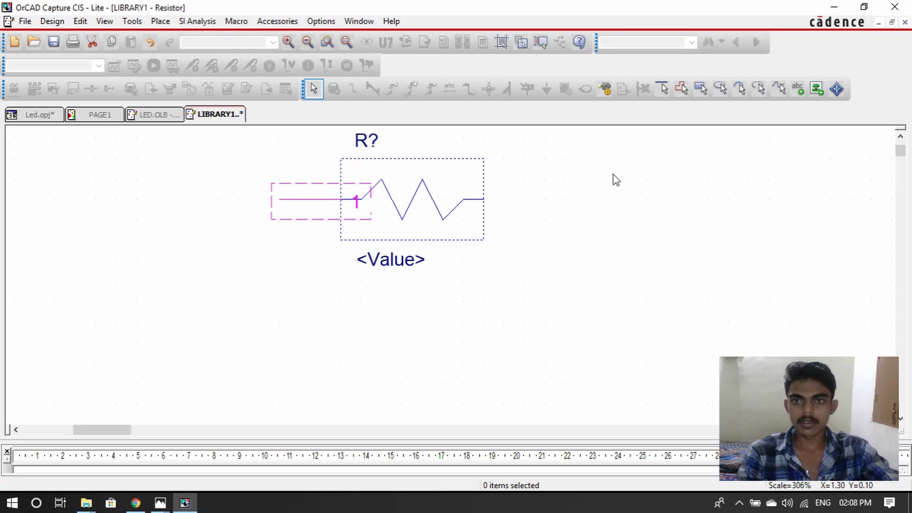
# Step: Place a passive line-shaped pin named 2 at the end of the resistor's right lead
pyautogui.click(609, 92)
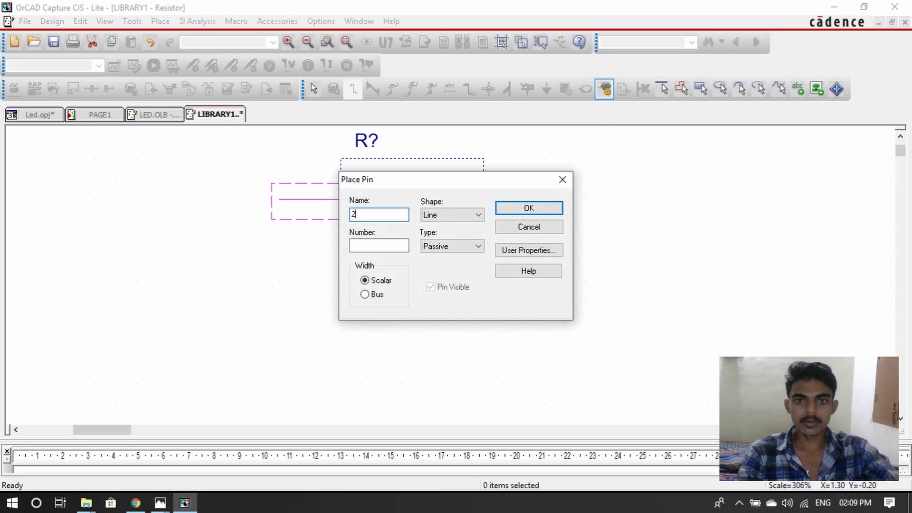
pyautogui.click(529, 208)
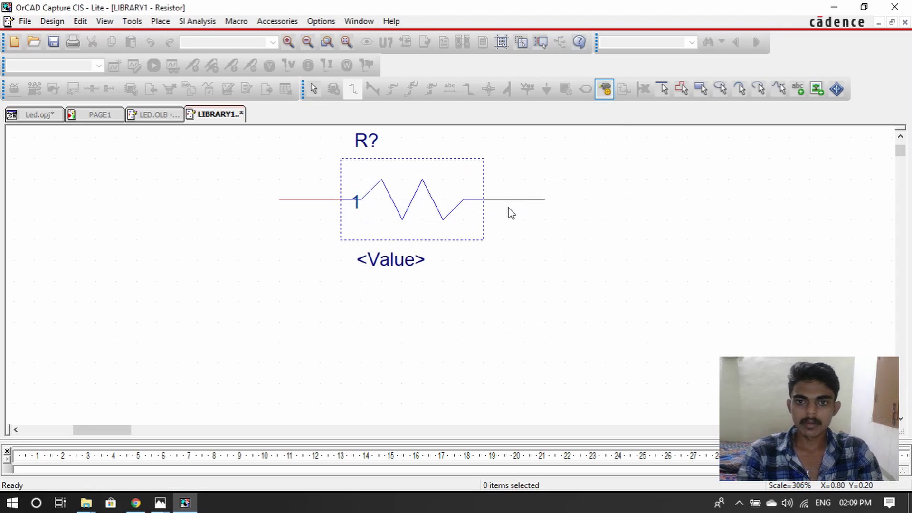
pyautogui.click(505, 209)
pyautogui.press('Escape')
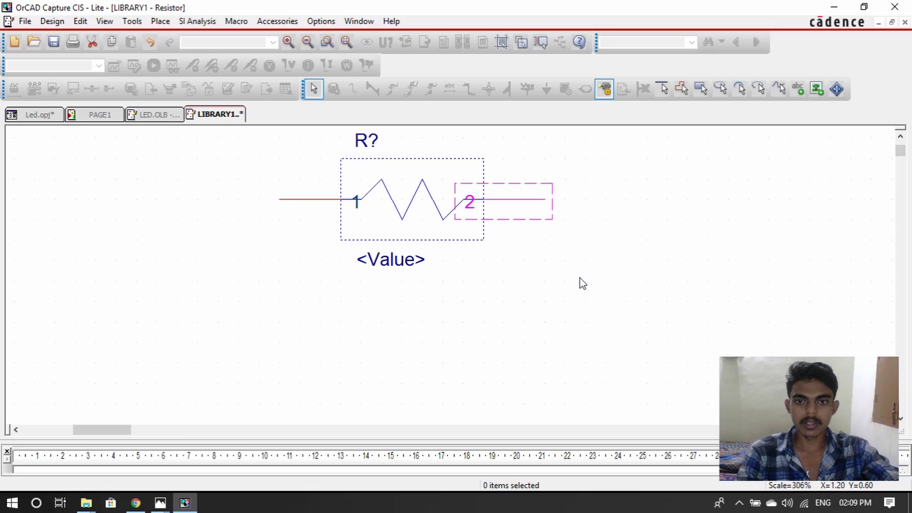
pyautogui.click(582, 284)
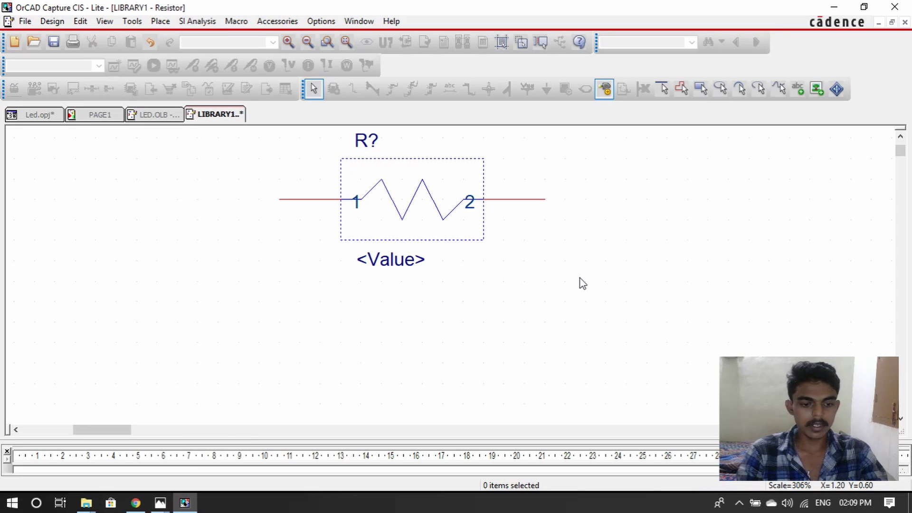
# Step: Save the resistor's library in the LED_Test folder as Resistor.OLB
pyautogui.hotkey('ctrl', 's')
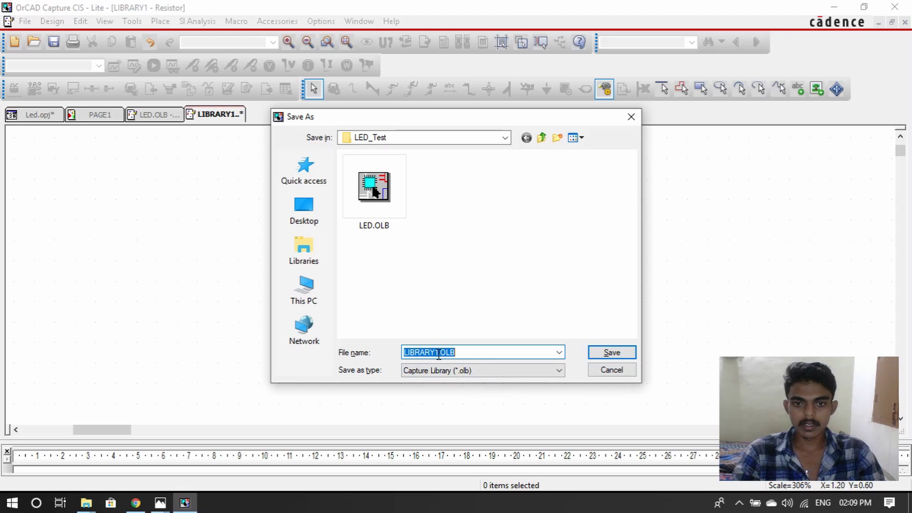
pyautogui.click(439, 353)
pyautogui.press('BackSpace')
pyautogui.press('BackSpace')
pyautogui.press('BackSpace')
pyautogui.press('BackSpace')
pyautogui.press('BackSpace')
pyautogui.press('BackSpace')
pyautogui.press('BackSpace')
pyautogui.press('BackSpace')
pyautogui.press('BackSpace')
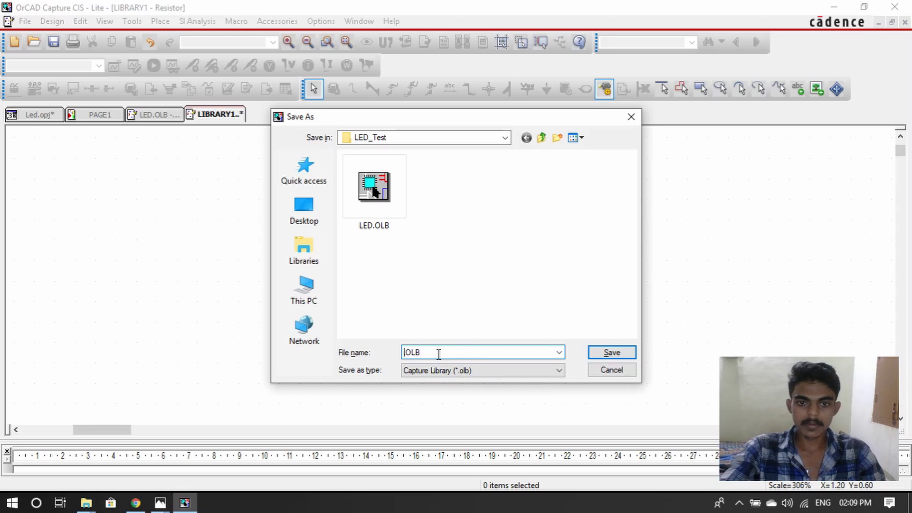
pyautogui.write('R')
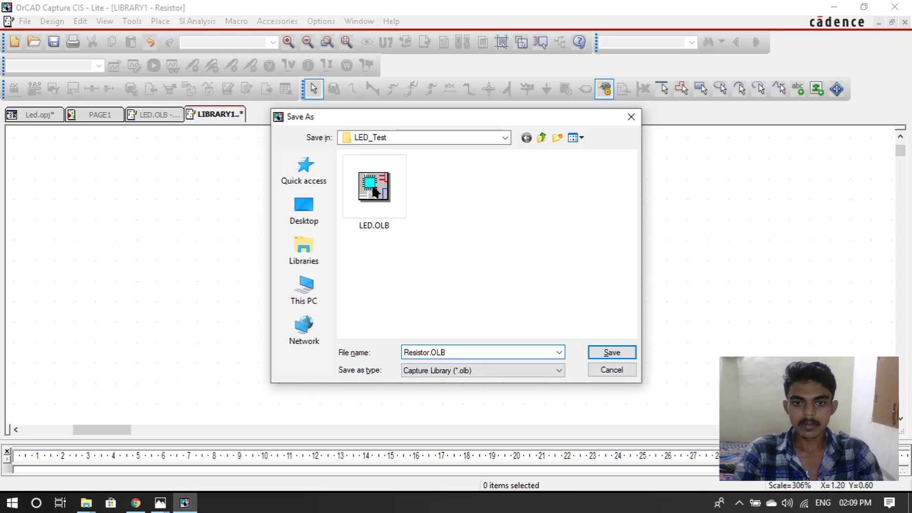
pyautogui.write('esistor')
pyautogui.click(604, 357)
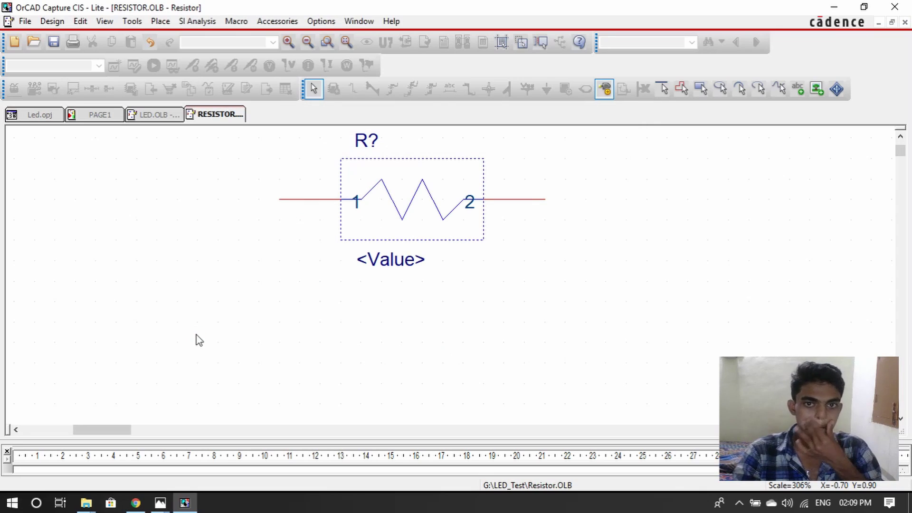
# Step: Create a third new library in the Led project
pyautogui.click(42, 115)
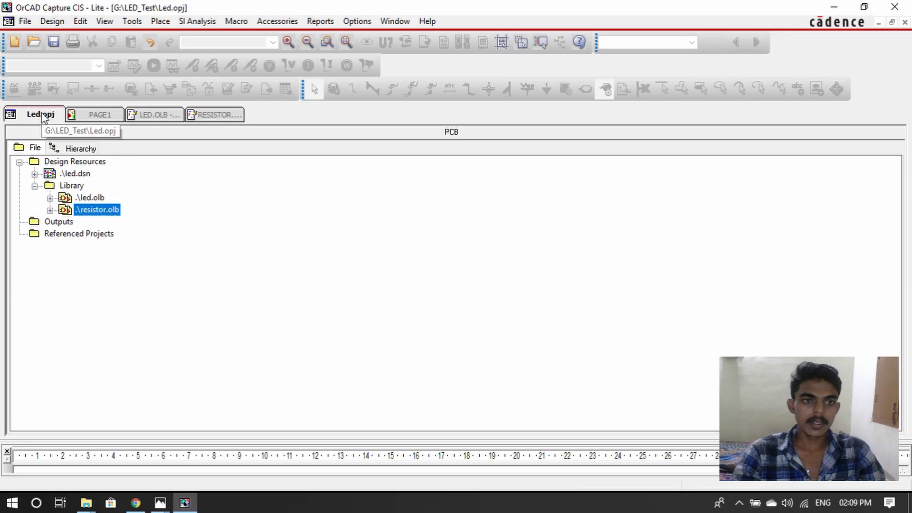
pyautogui.click(32, 25)
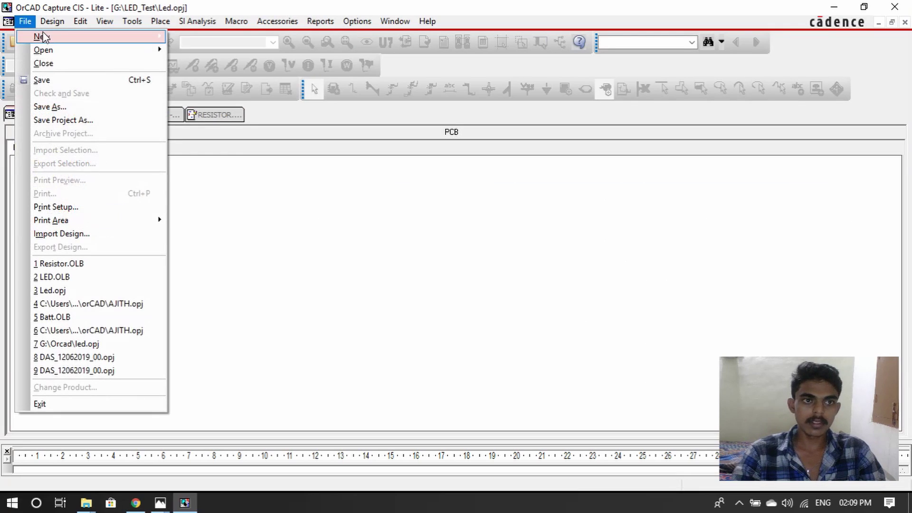
pyautogui.moveTo(46, 38)
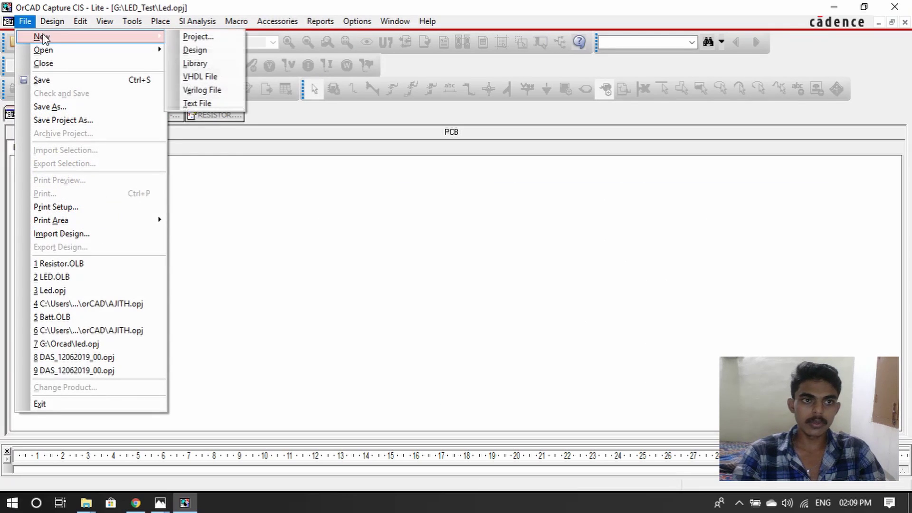
pyautogui.click(229, 63)
# Step: Create a new part named Batt with reference prefix B in library1.olb, keeping the default package options
pyautogui.click(112, 222)
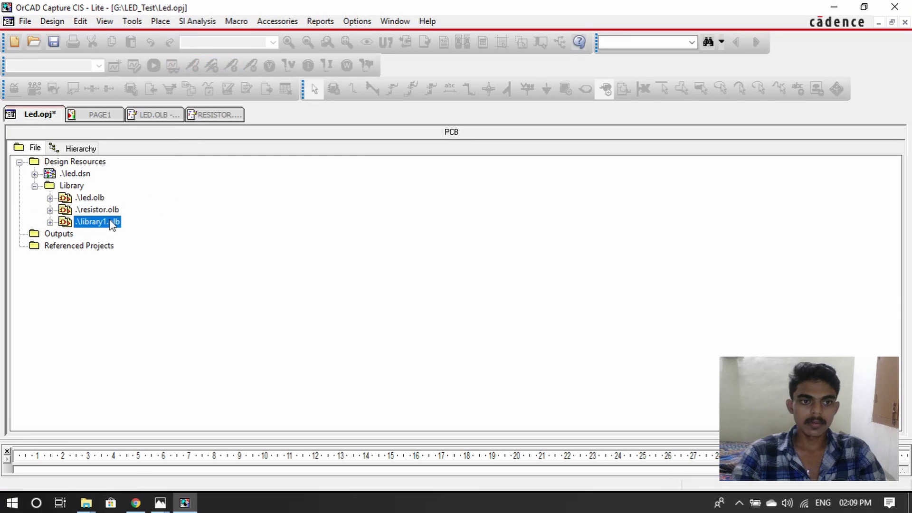
pyautogui.rightClick(113, 222)
pyautogui.click(188, 228)
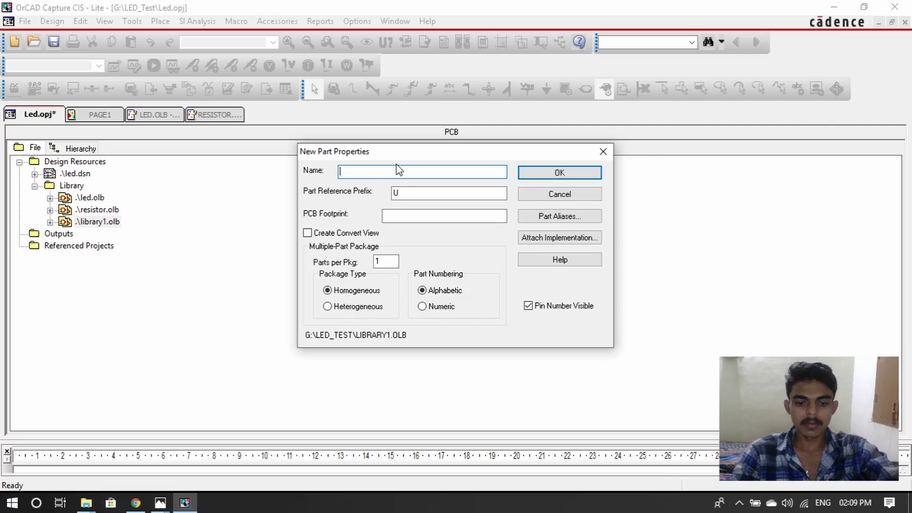
pyautogui.write('Batt')
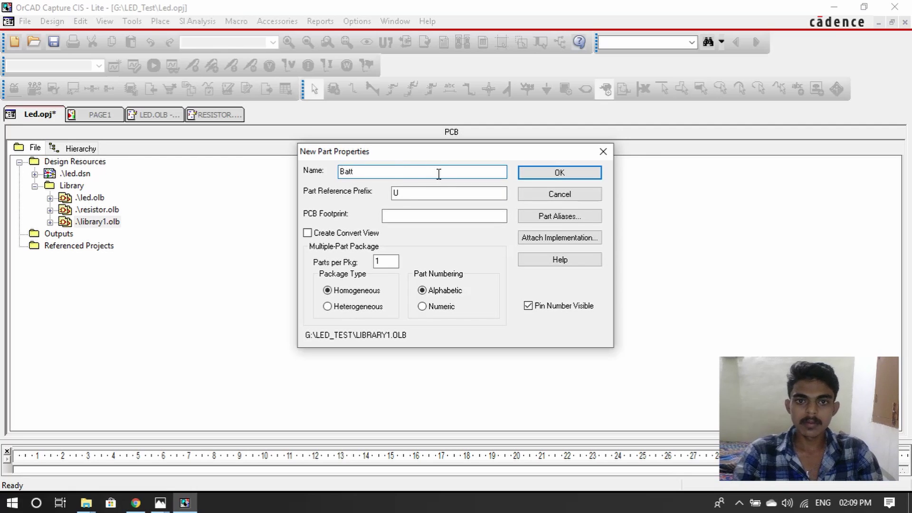
pyautogui.click(437, 189)
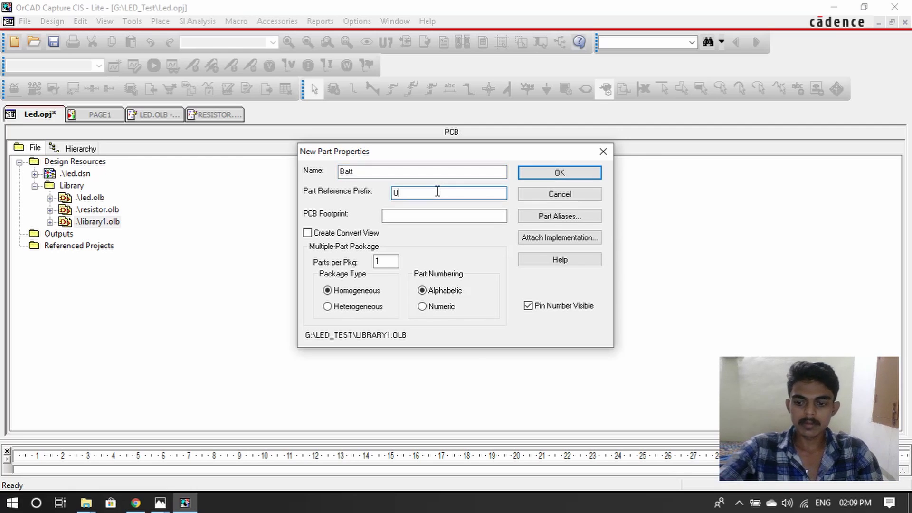
pyautogui.press('BackSpace')
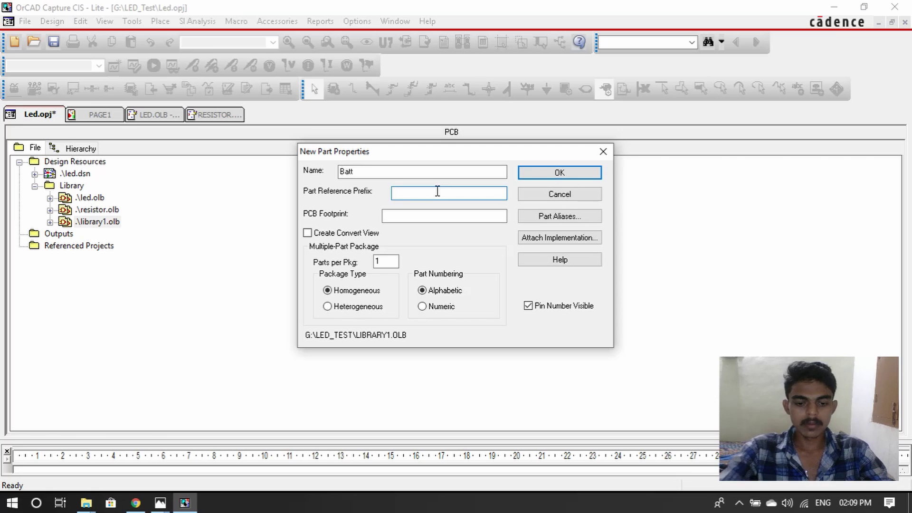
pyautogui.write('B')
pyautogui.click(580, 173)
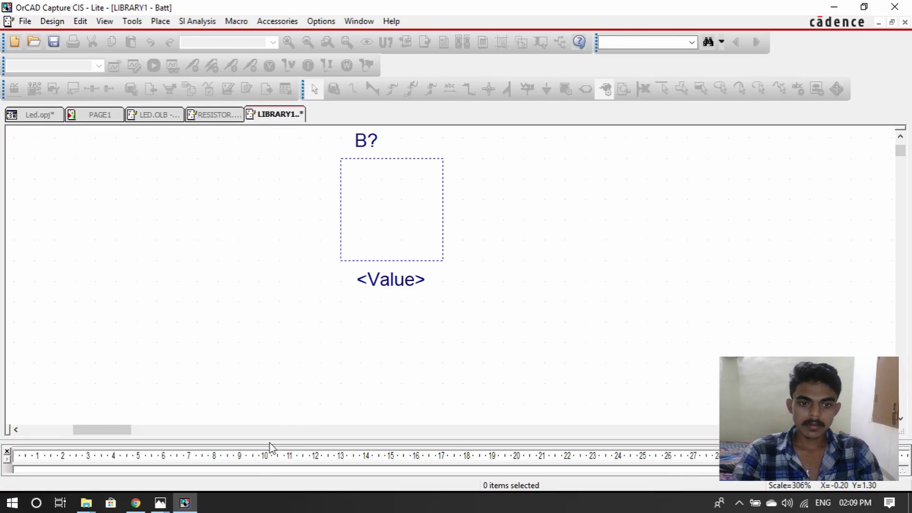
# Step: Switch to Photos and examine the battery symbol in the reference image battery.png
pyautogui.moveTo(164, 504)
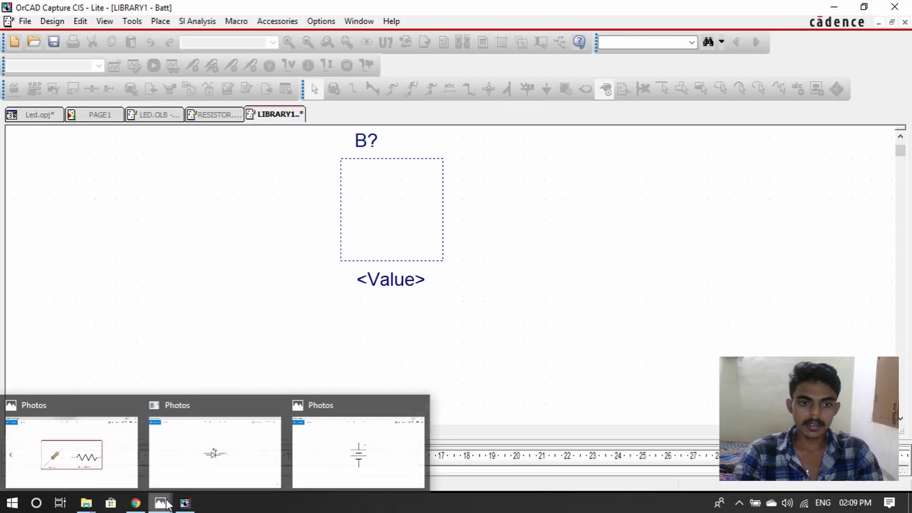
pyautogui.click(343, 461)
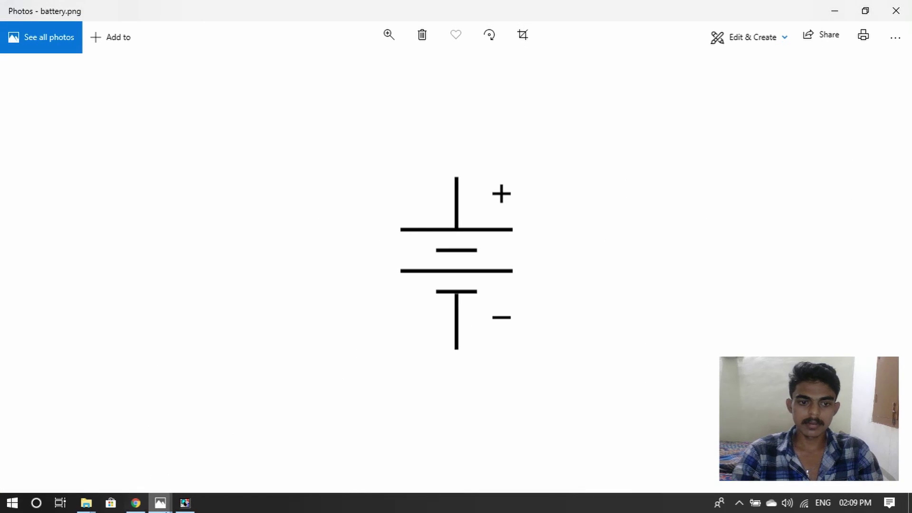
# Step: Switch back to OrCAD Capture and enlarge the Batt part's body outline to 0.7 by 0.7
pyautogui.click(184, 504)
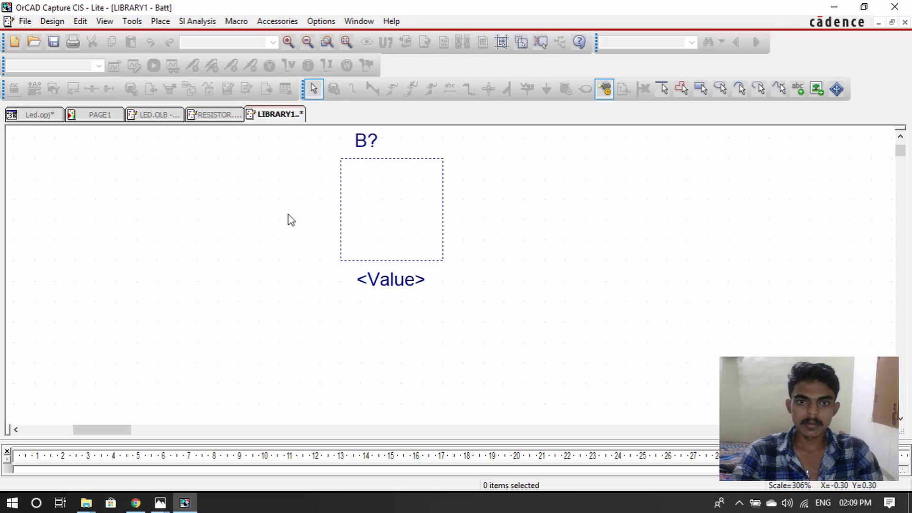
pyautogui.click(664, 88)
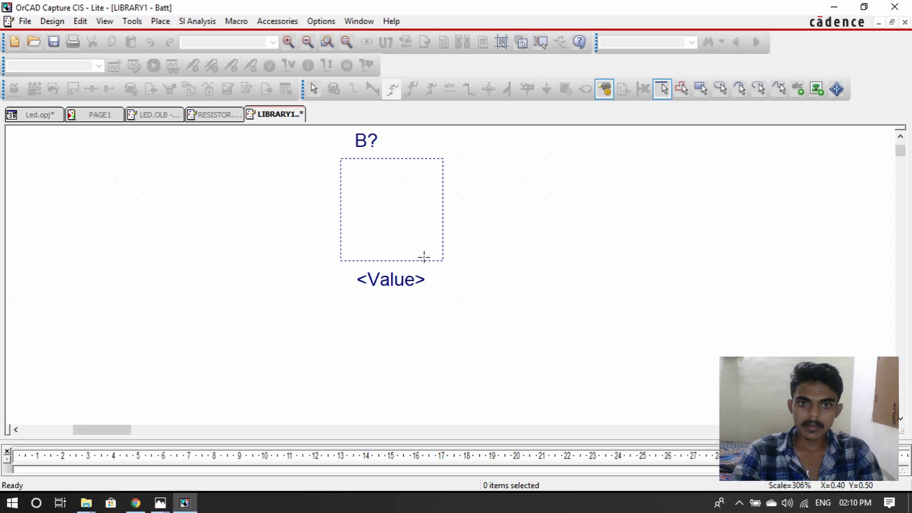
pyautogui.press('Escape')
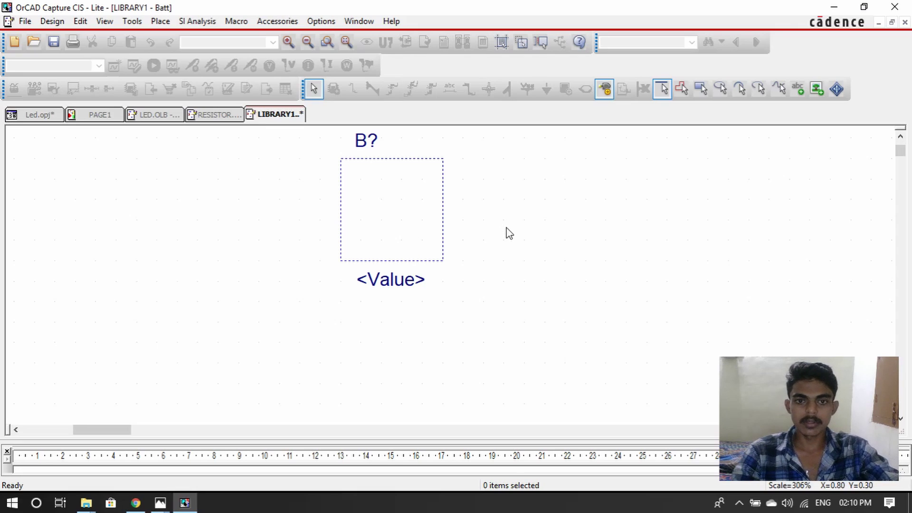
pyautogui.click(442, 260)
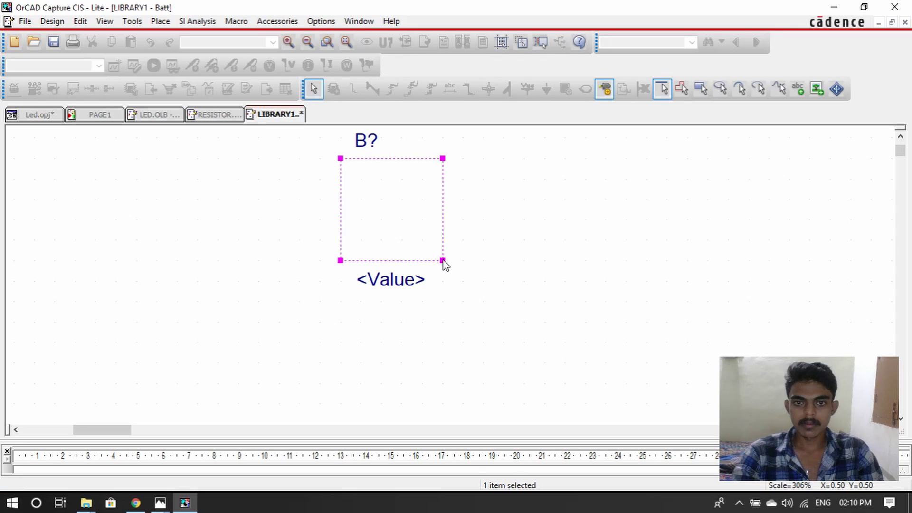
pyautogui.moveTo(442, 261); pyautogui.dragTo(479, 311)
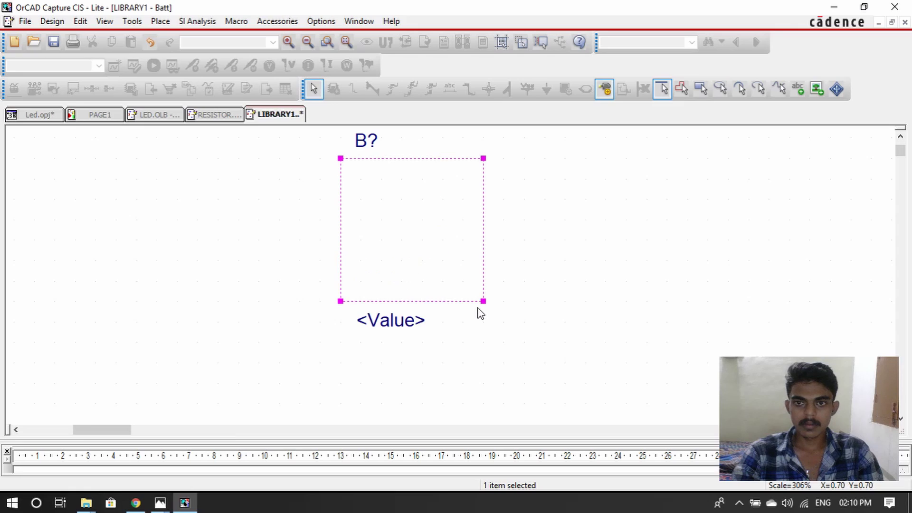
# Step: Draw four parallel vertical battery plates inside the body outline, spaced 0.1 apart, alternating long (about 0.4) and short (about 0.2) from the left
pyautogui.click(682, 87)
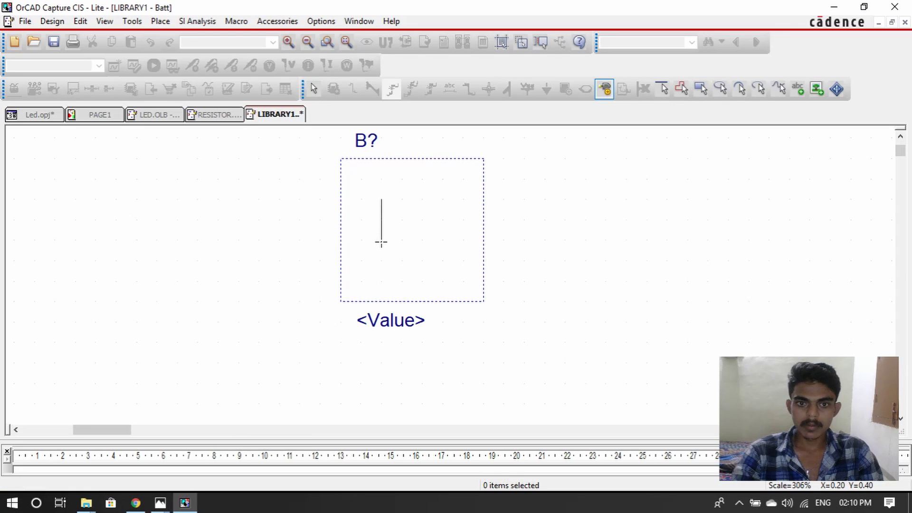
pyautogui.click(383, 284)
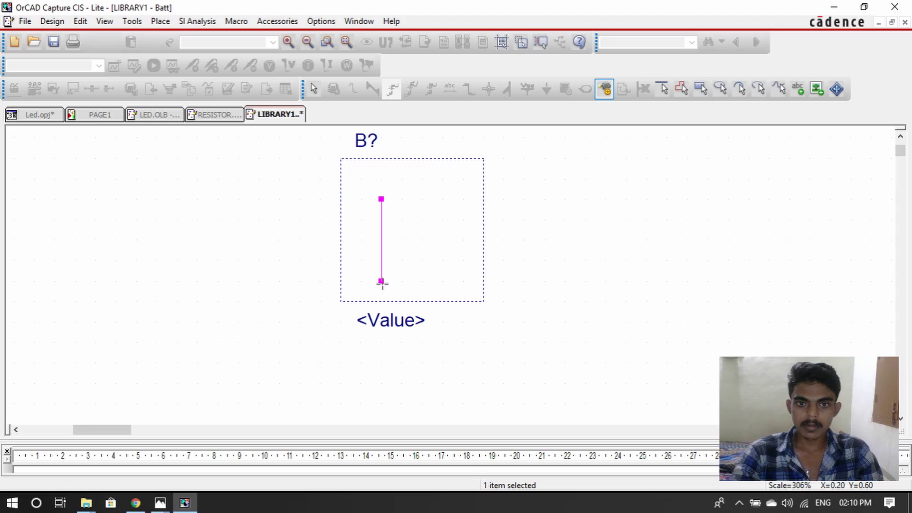
pyautogui.click(402, 219)
pyautogui.click(402, 261)
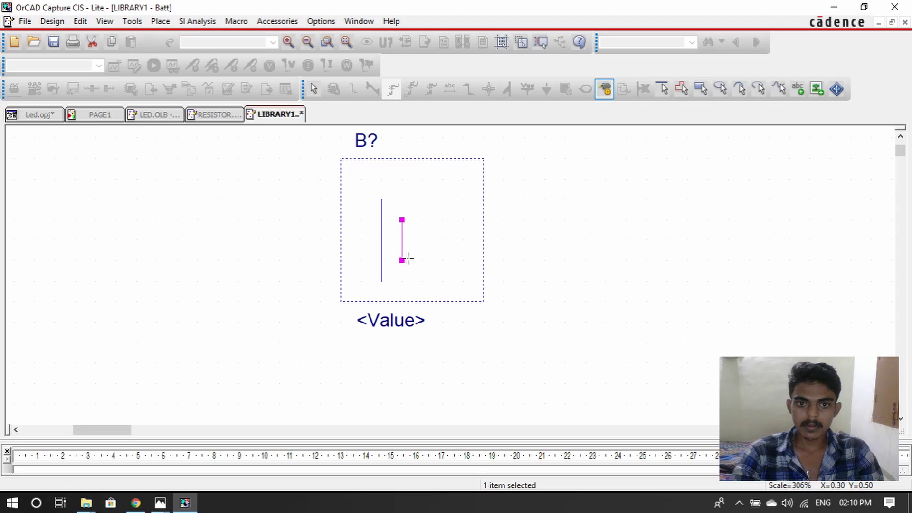
pyautogui.click(421, 203)
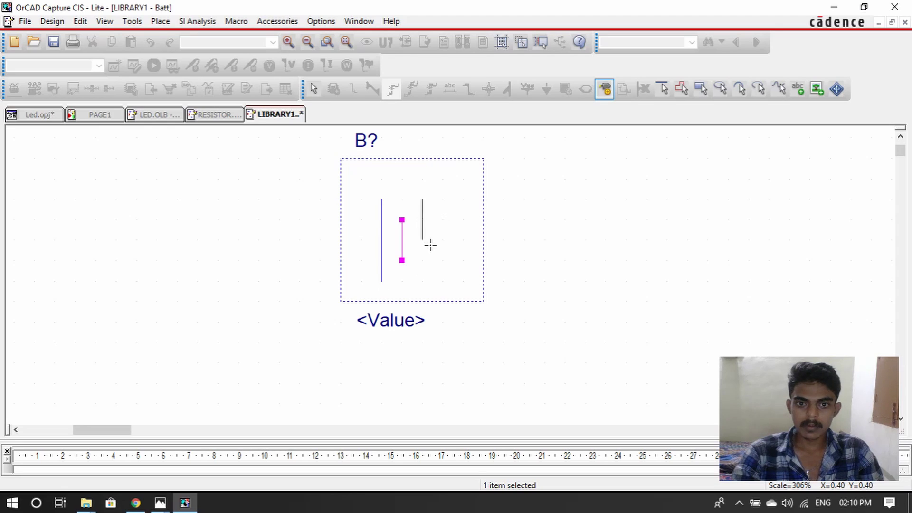
pyautogui.click(426, 282)
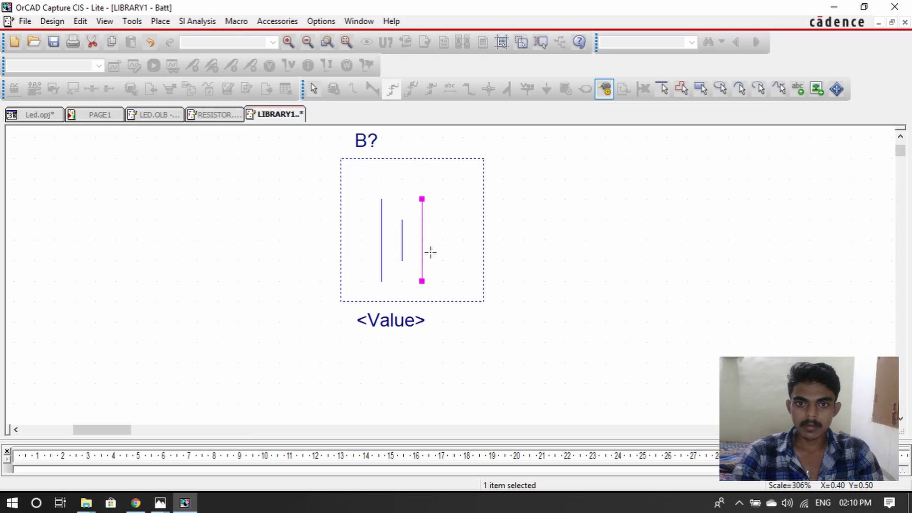
pyautogui.click(443, 220)
pyautogui.click(443, 261)
pyautogui.click(442, 260)
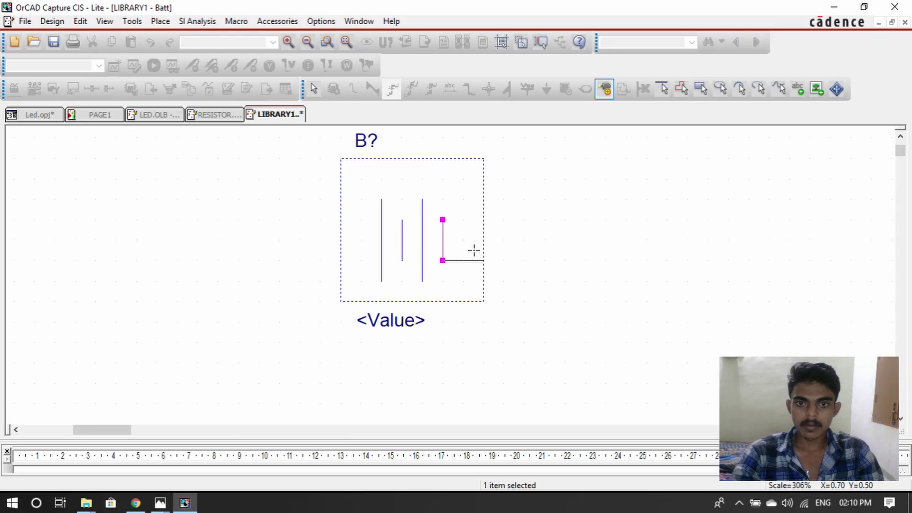
pyautogui.press('Escape')
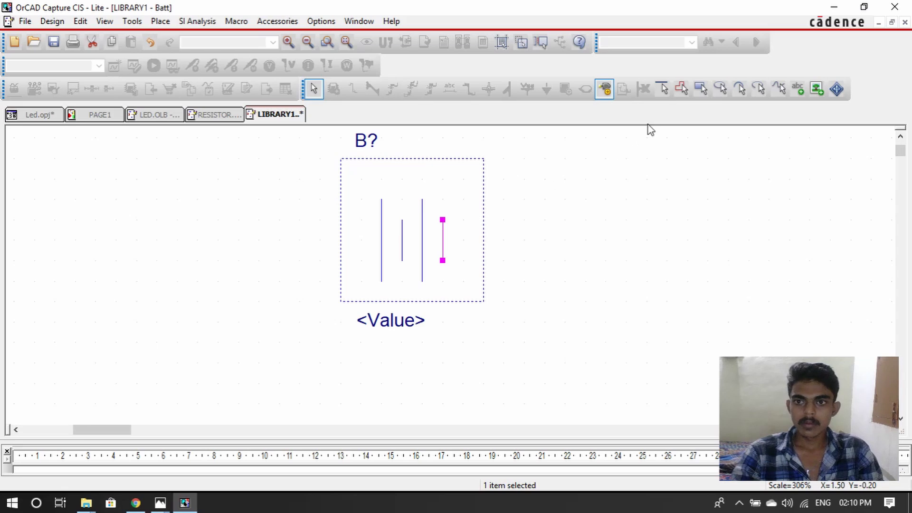
# Step: Draw horizontal lead lines at mid-height joining the two outer battery plates to the left and right edges of the body outline
pyautogui.click(663, 89)
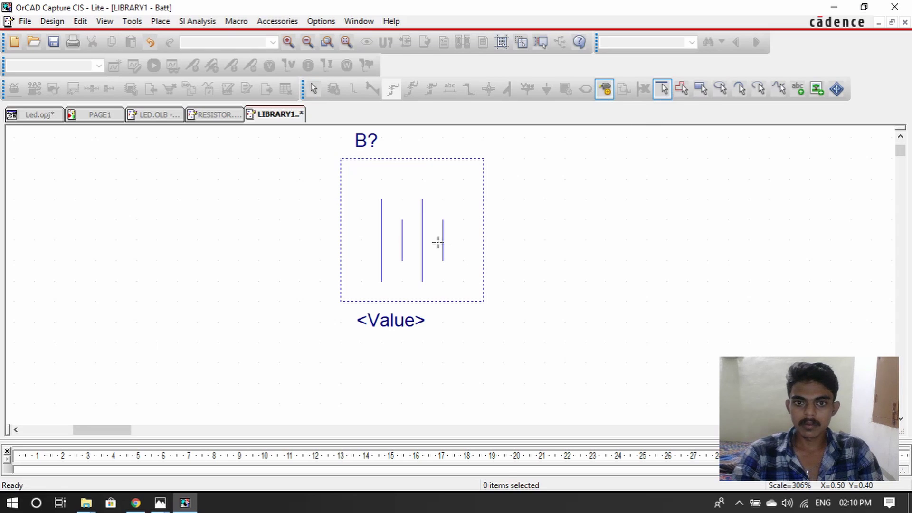
pyautogui.click(476, 240)
pyautogui.moveTo(481, 241)
pyautogui.mouseDown()
pyautogui.moveTo(362, 236)
pyautogui.moveTo(462, 243)
pyautogui.mouseUp()
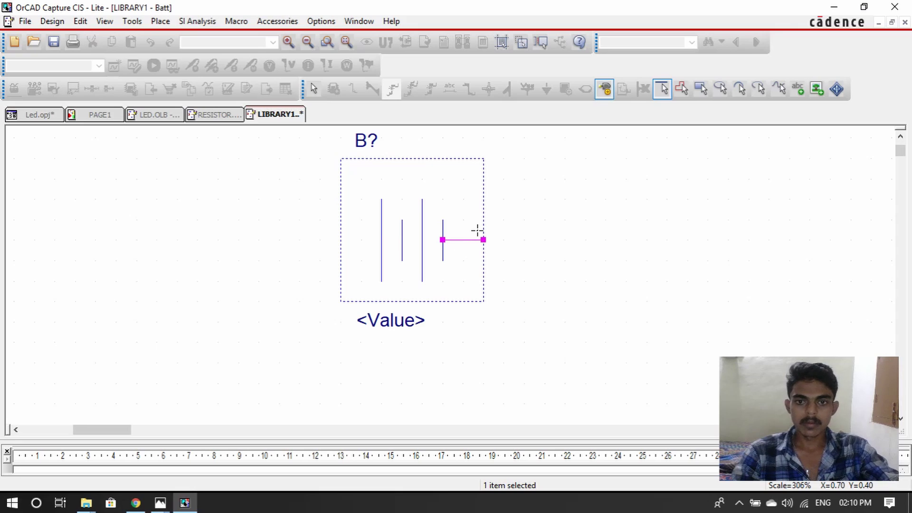
pyautogui.press('Escape')
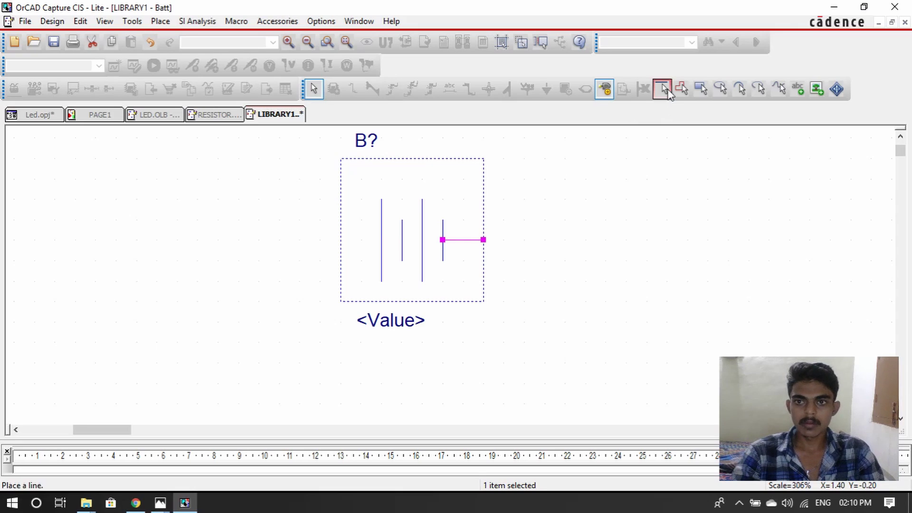
pyautogui.click(667, 88)
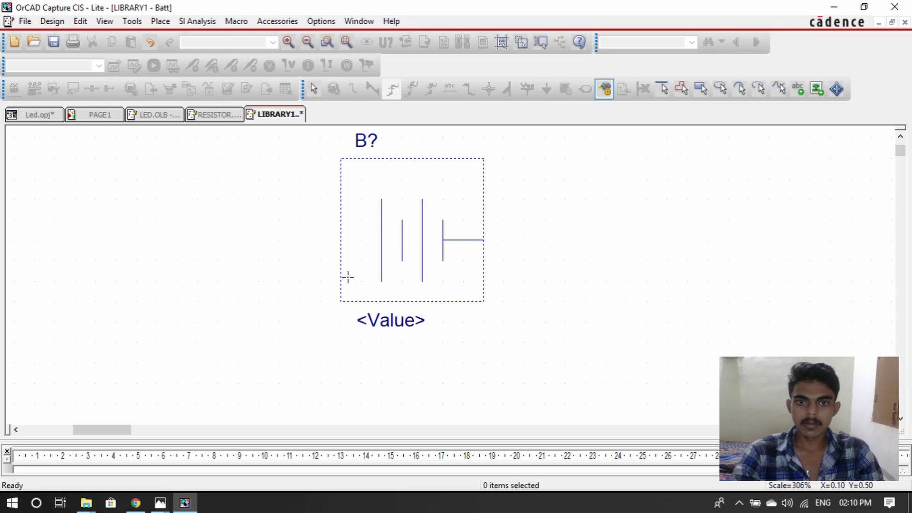
pyautogui.click(340, 239)
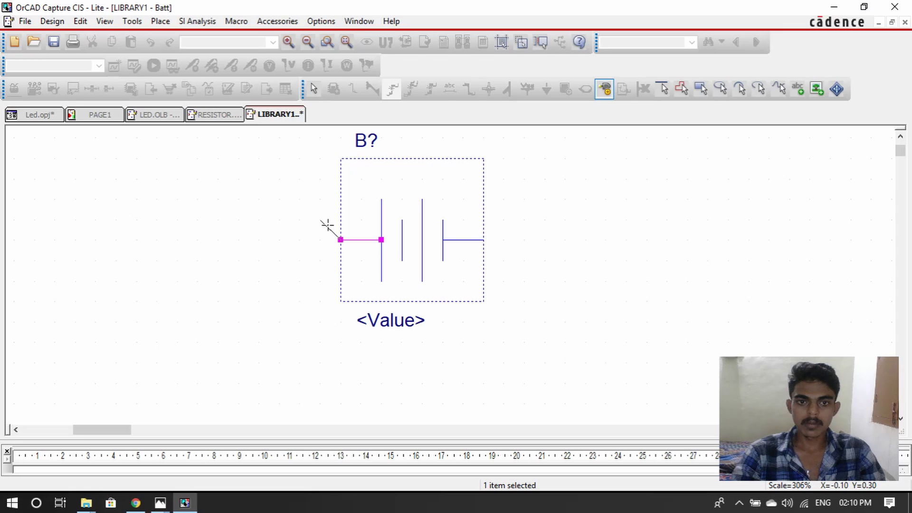
pyautogui.press('Escape')
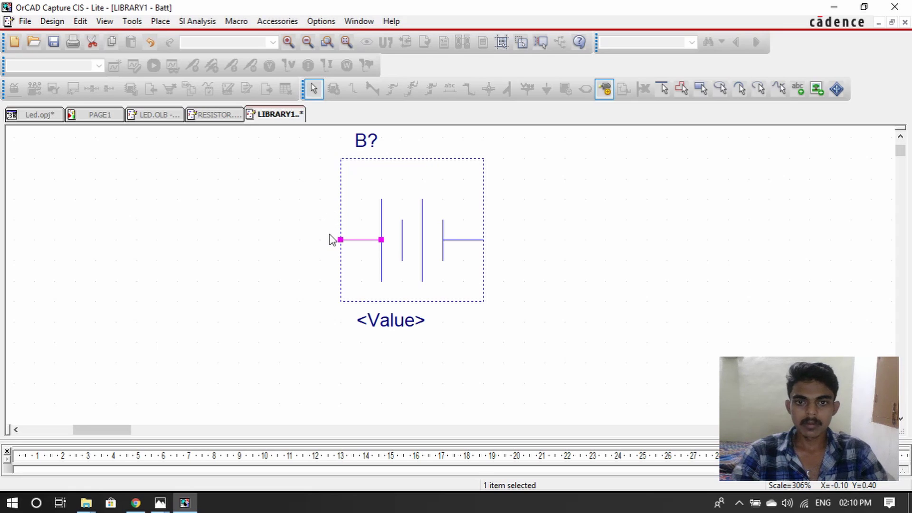
pyautogui.click(626, 226)
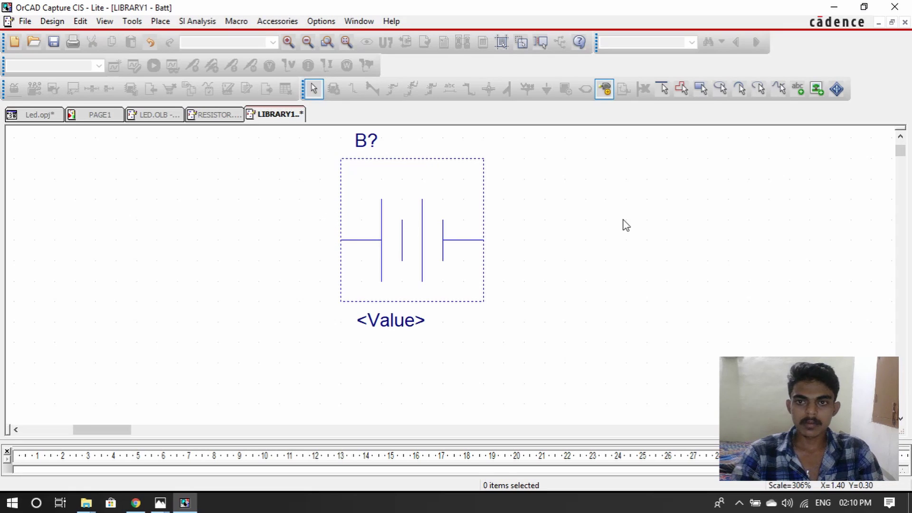
# Step: Place a passive line-shaped pin named +v at the end of the battery's left lead
pyautogui.click(605, 89)
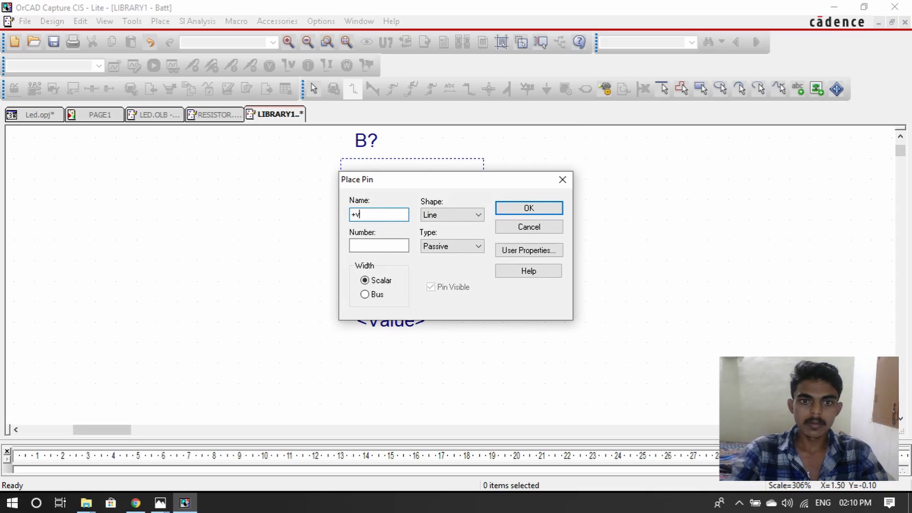
pyautogui.click(539, 212)
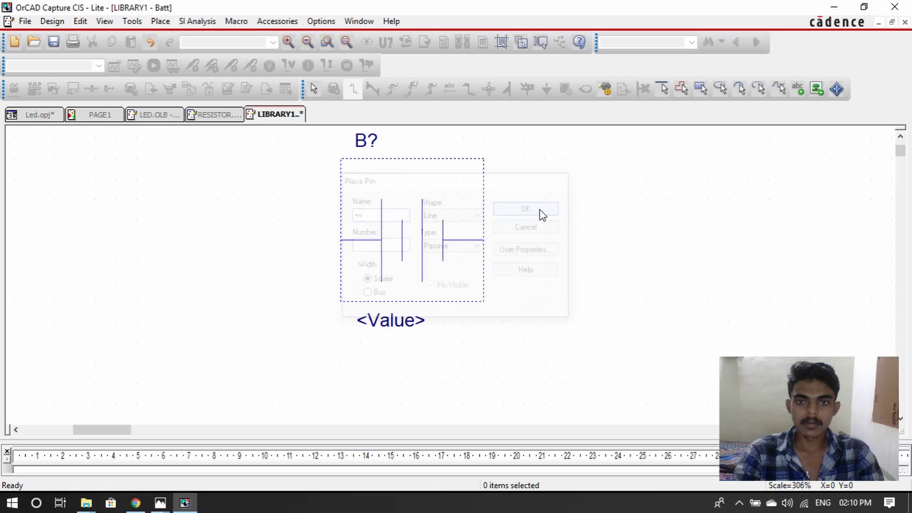
pyautogui.click(304, 246)
pyautogui.press('Escape')
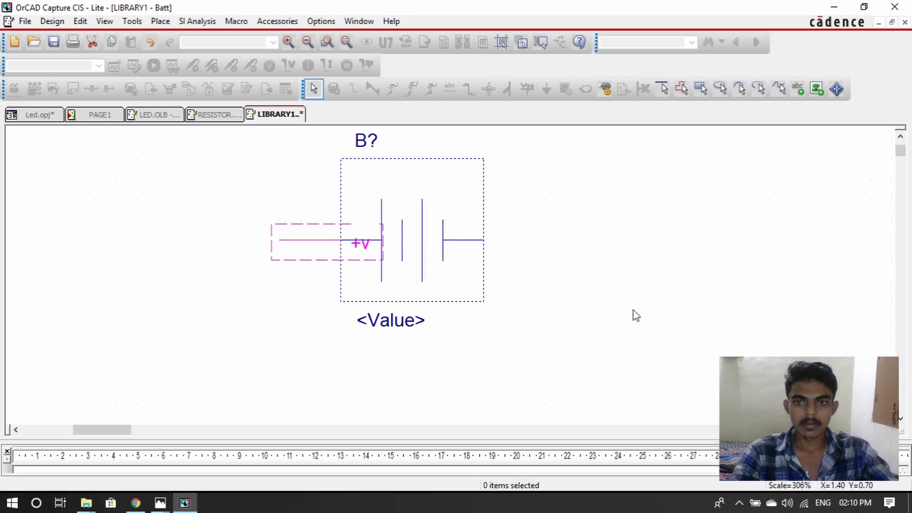
# Step: Place a passive line-shaped pin named -v at the end of the battery's right lead
pyautogui.click(604, 89)
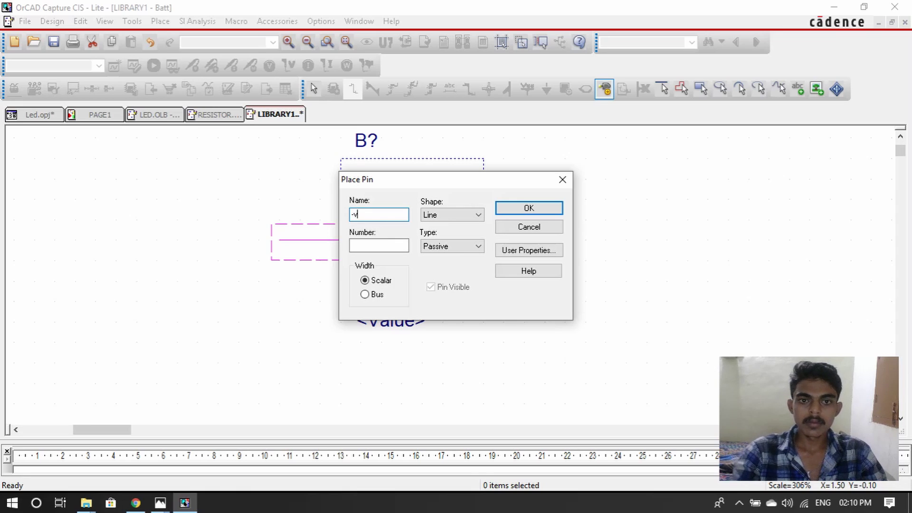
pyautogui.click(553, 209)
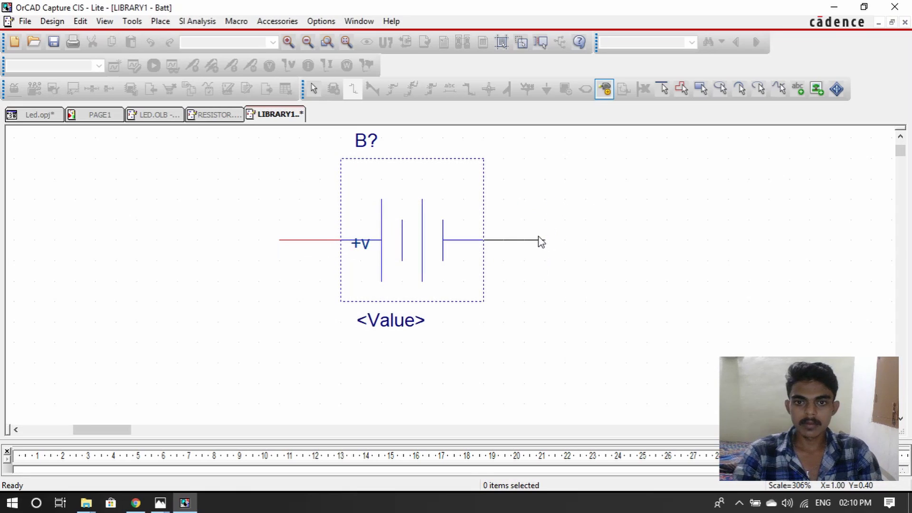
pyautogui.click(537, 241)
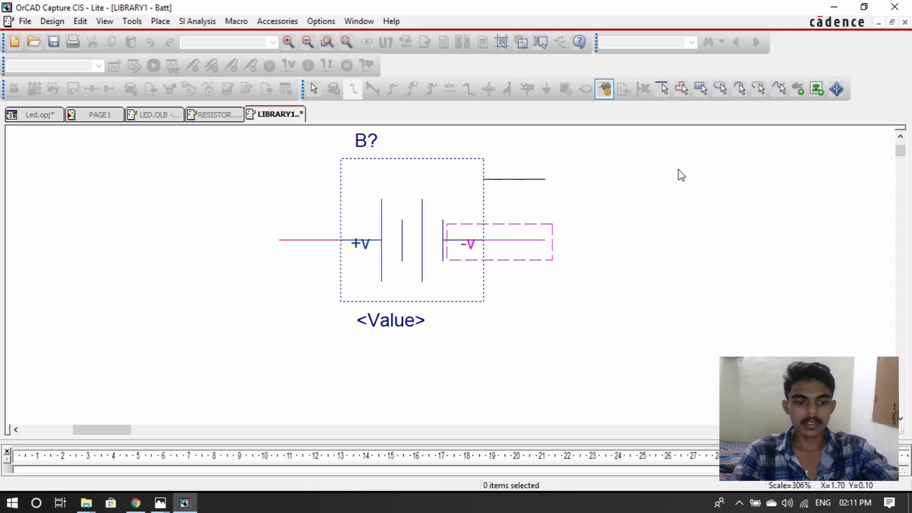
pyautogui.press('Escape')
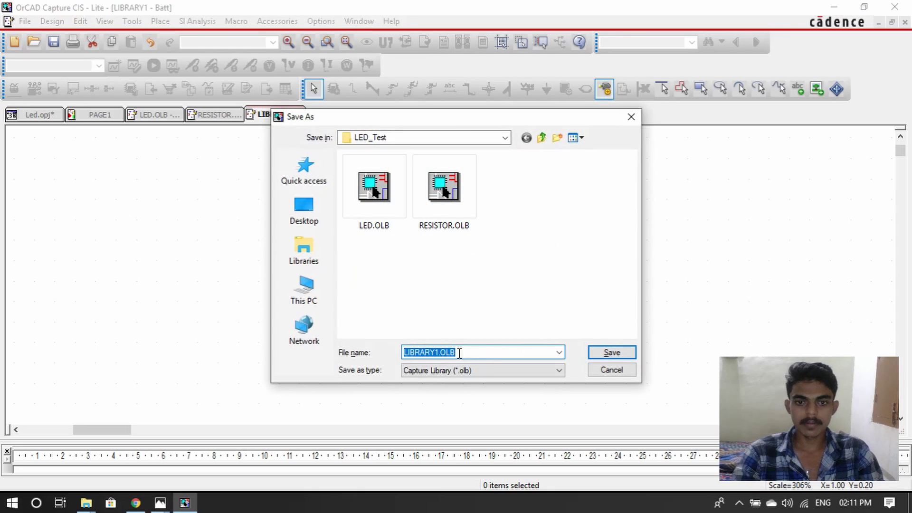
# Step: Save the battery's library in the LED_Test folder as Batt.OLB
pyautogui.click(441, 352)
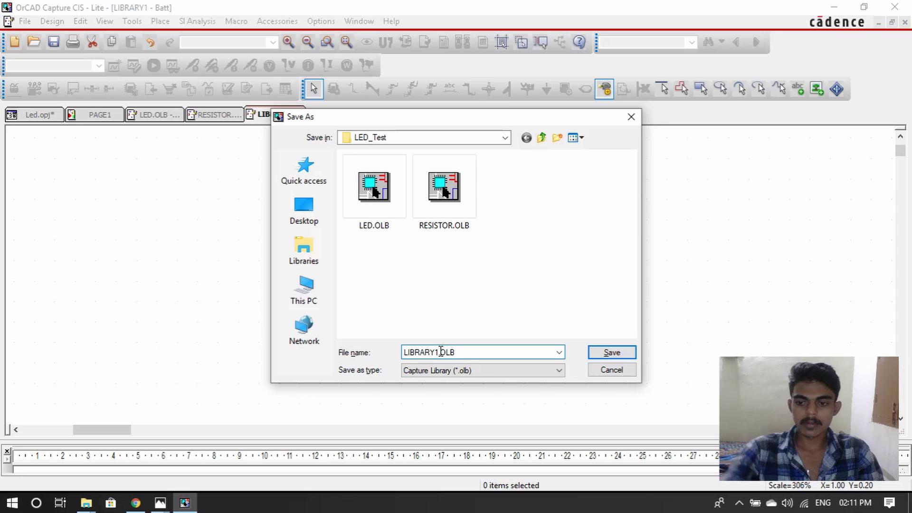
pyautogui.press('BackSpace')
pyautogui.press('BackSpace')
pyautogui.press('BackSpace')
pyautogui.press('BackSpace')
pyautogui.press('BackSpace')
pyautogui.press('BackSpace')
pyautogui.press('BackSpace')
pyautogui.press('BackSpace')
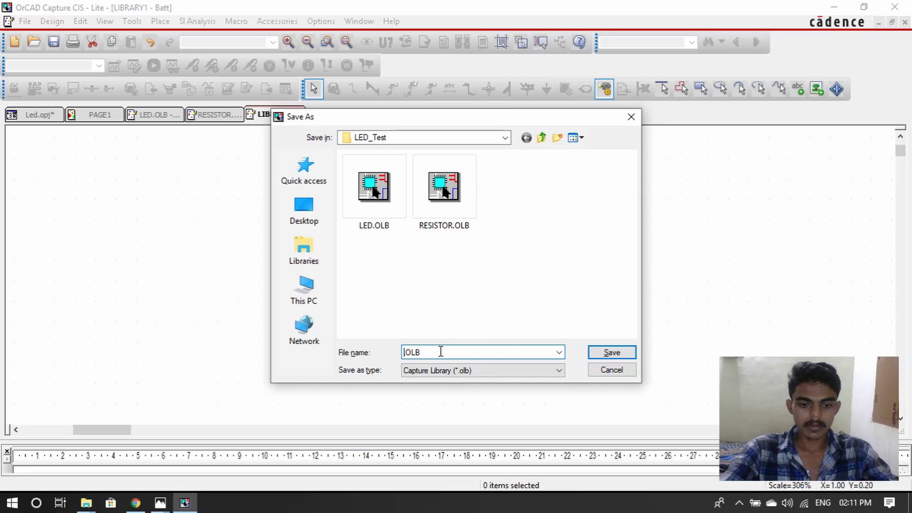
pyautogui.write('Batt')
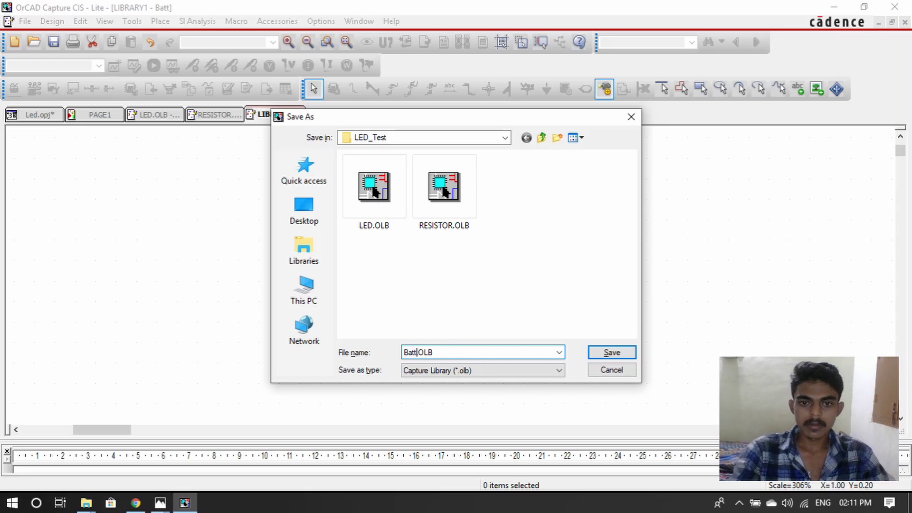
pyautogui.click(612, 353)
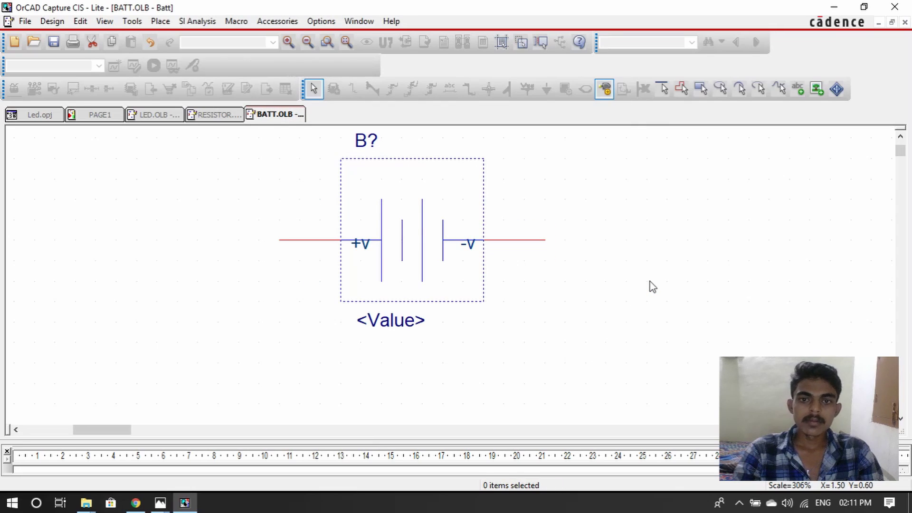
# Step: On schematic PAGE1, add the BATT.OLB, LED.OLB and RESISTOR.OLB libraries from the LED_Test folder for part placement
pyautogui.click(94, 113)
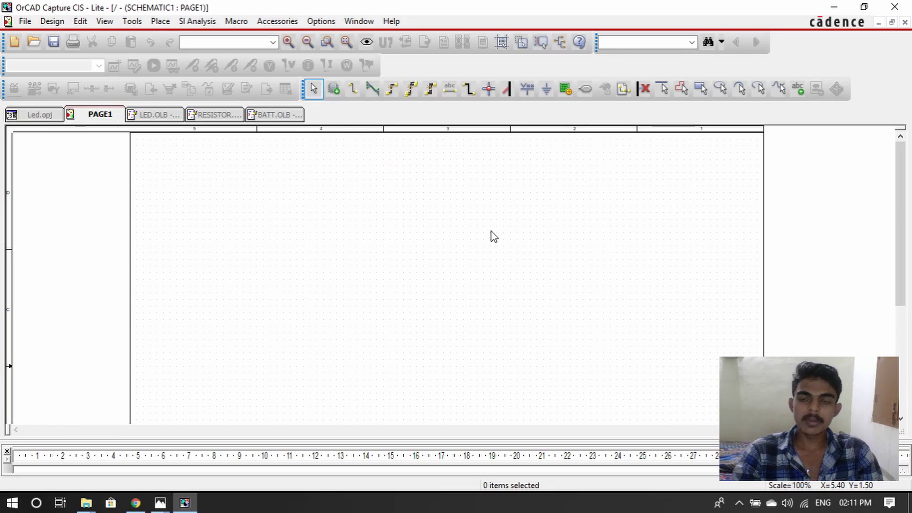
pyautogui.click(334, 91)
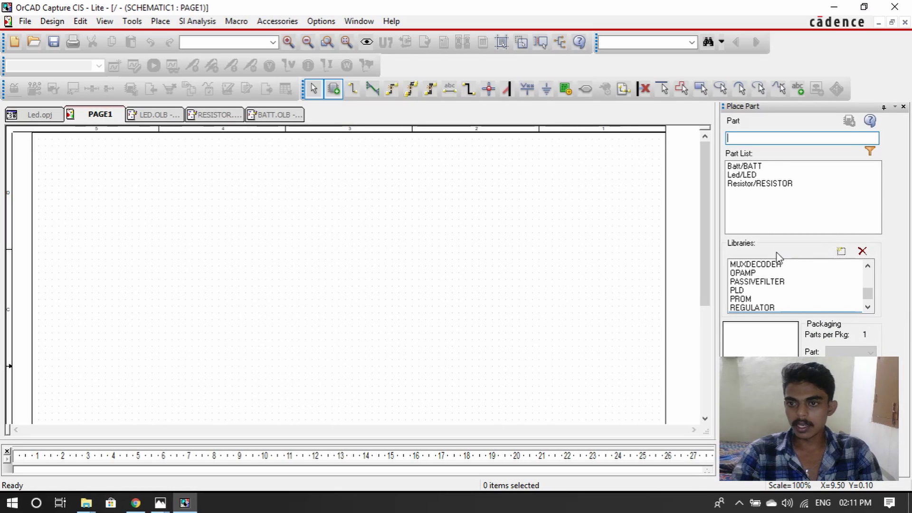
pyautogui.click(841, 256)
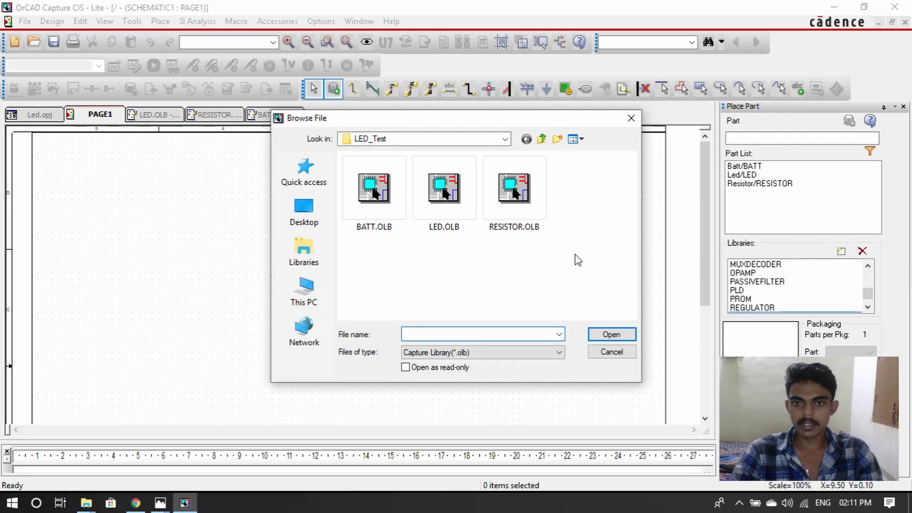
pyautogui.moveTo(576, 255); pyautogui.dragTo(351, 175)
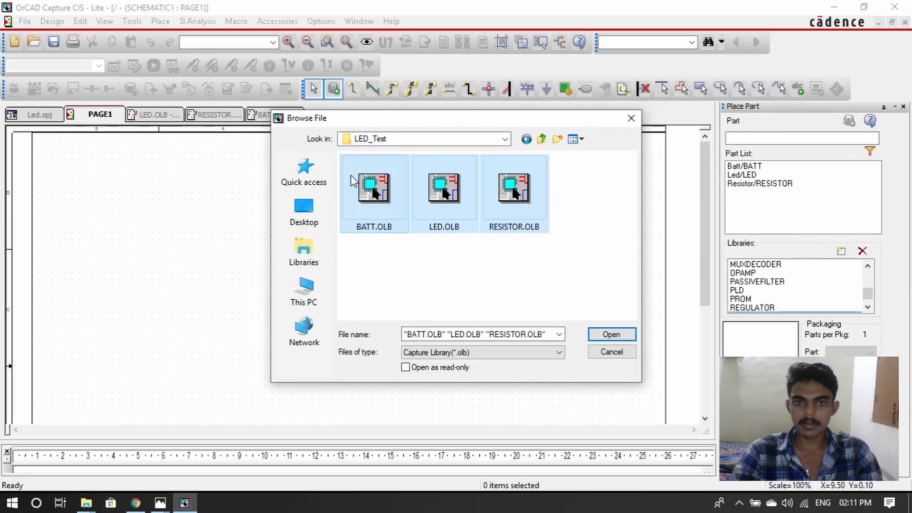
pyautogui.click(612, 334)
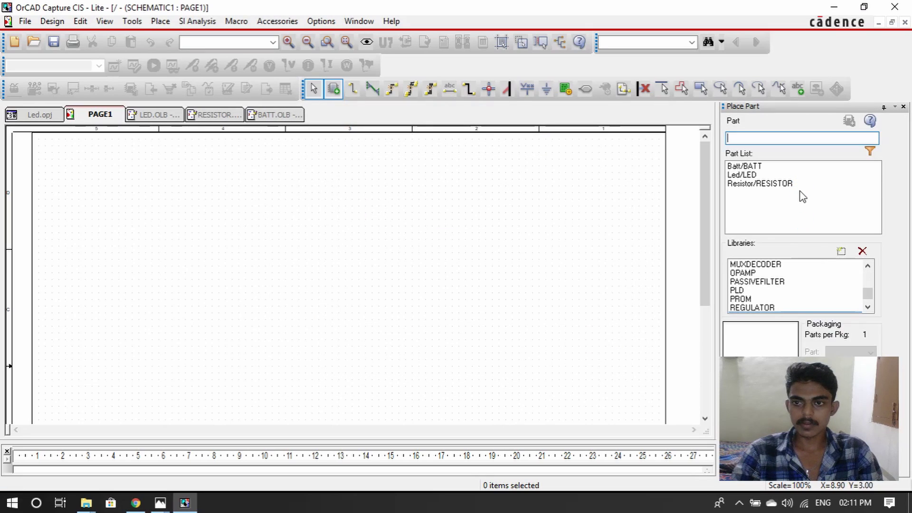
# Step: Place one Batt part from the BATT library in the upper-left area of schematic PAGE1
pyautogui.doubleClick(745, 165)
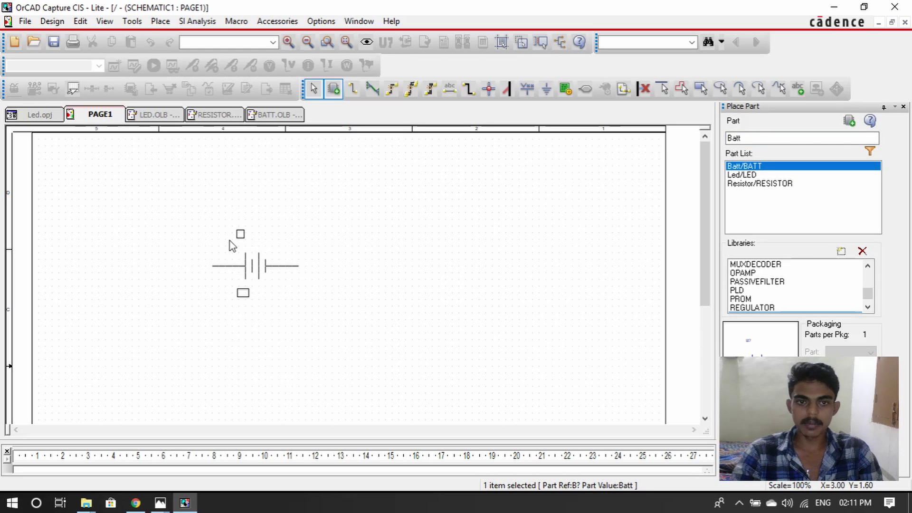
pyautogui.press('Escape')
pyautogui.click(175, 216)
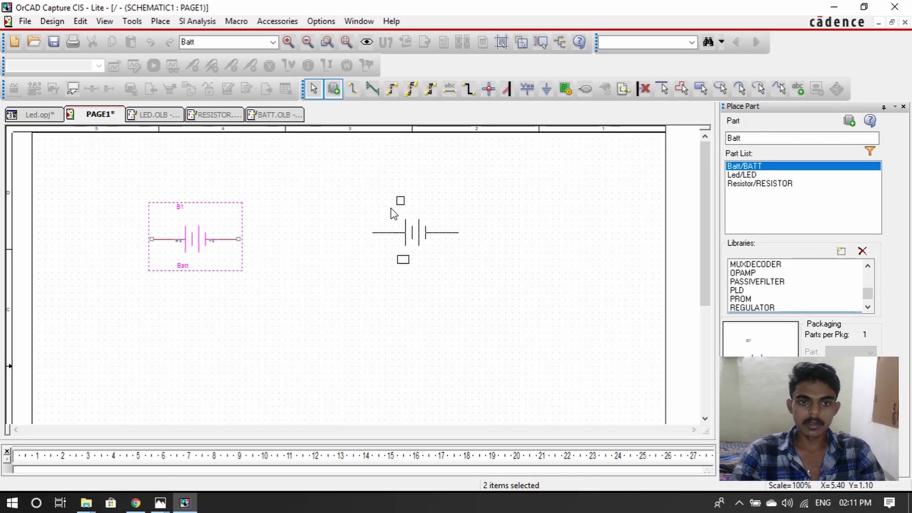
pyautogui.press('Escape')
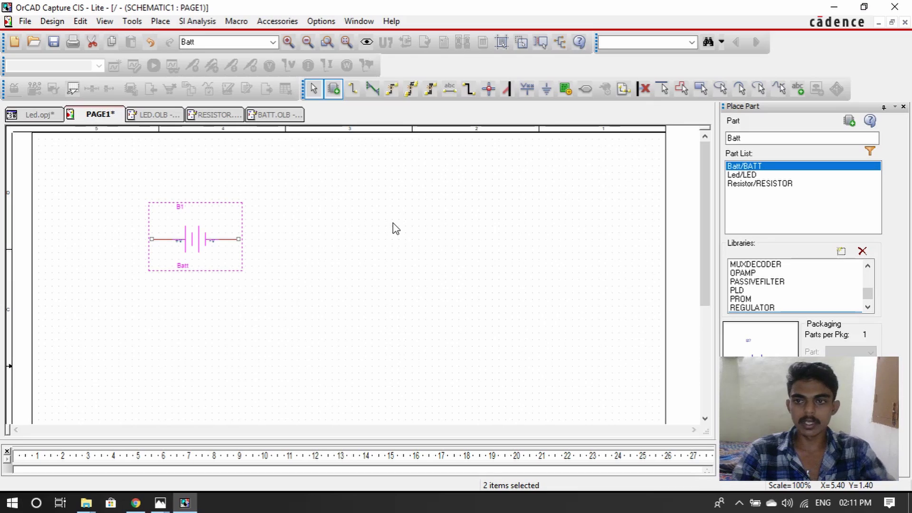
# Step: Place one Led part from the LED library just to the right of the battery
pyautogui.doubleClick(752, 175)
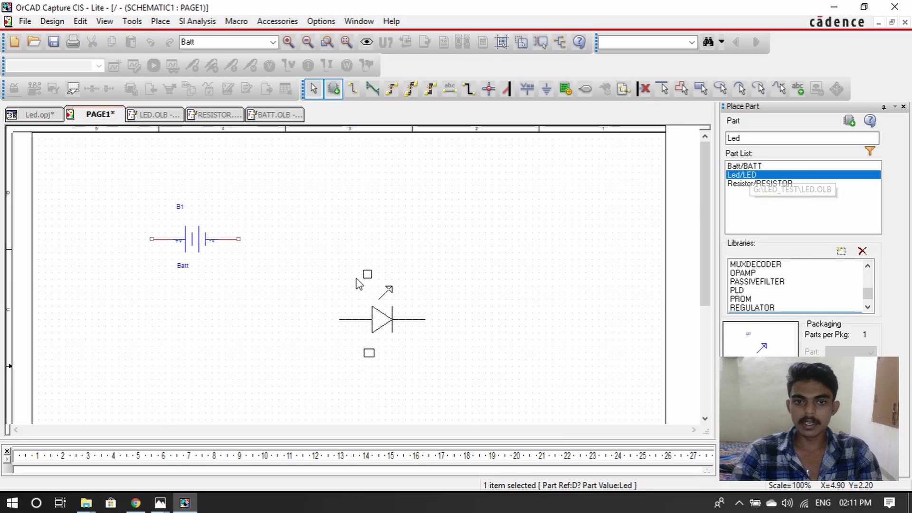
pyautogui.click(302, 217)
pyautogui.press('Escape')
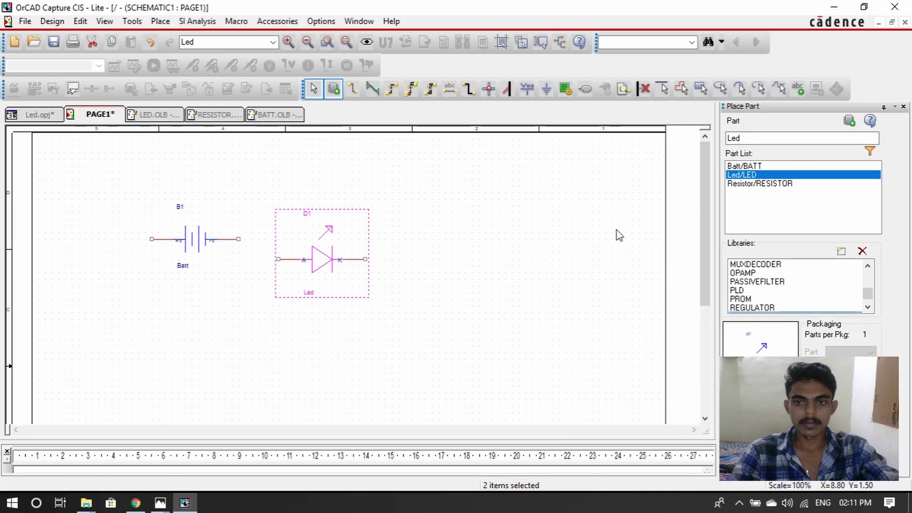
# Step: Place the Resistor part from the RESISTOR library above and to the right of the LED
pyautogui.doubleClick(759, 184)
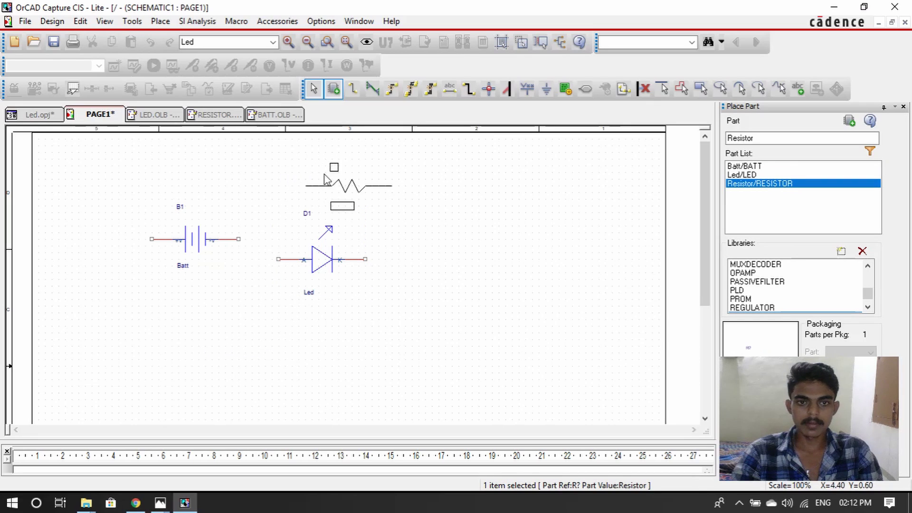
pyautogui.click(389, 172)
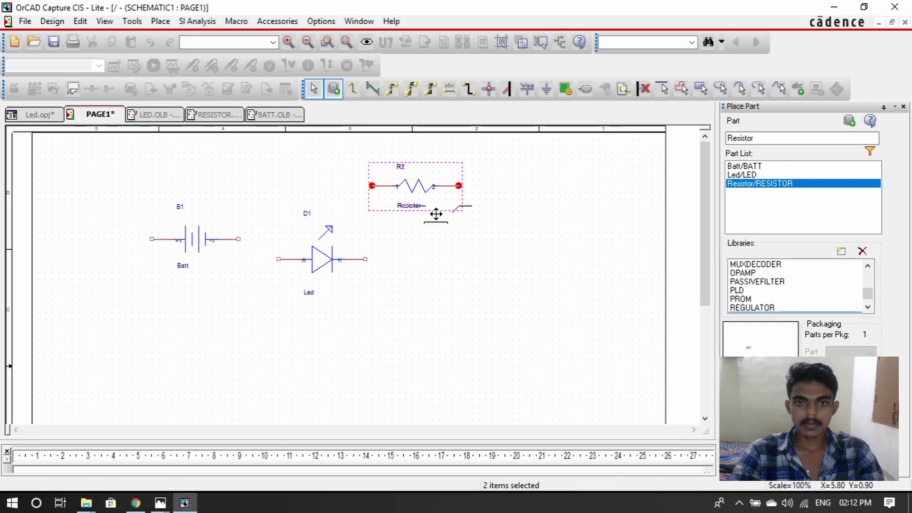
pyautogui.press('Escape')
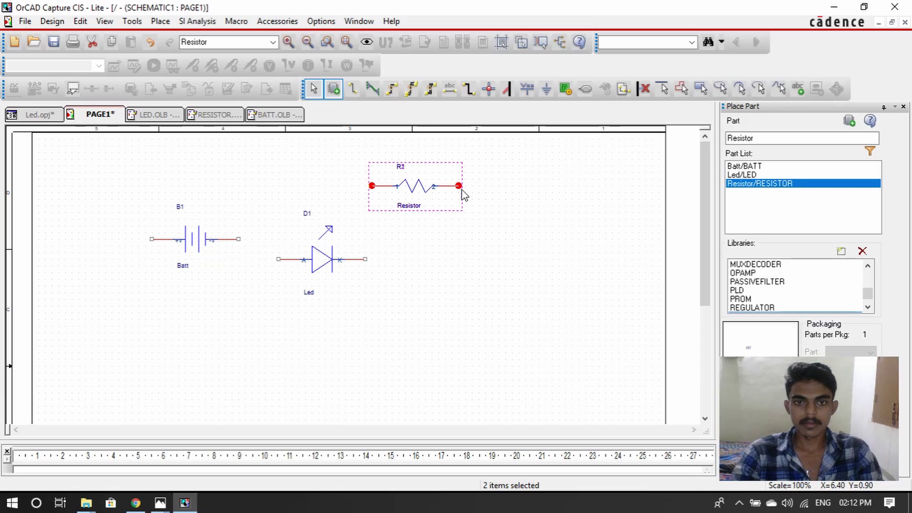
# Step: Try to move the resistor, and move the LED to the area below and to the right of it
pyautogui.moveTo(460, 191); pyautogui.dragTo(509, 248)
pyautogui.press('Escape')
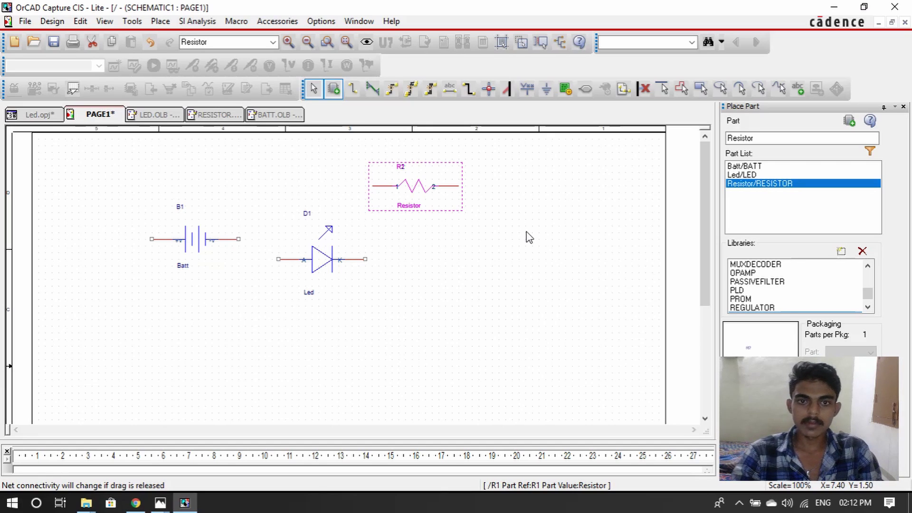
pyautogui.moveTo(332, 268); pyautogui.dragTo(521, 316)
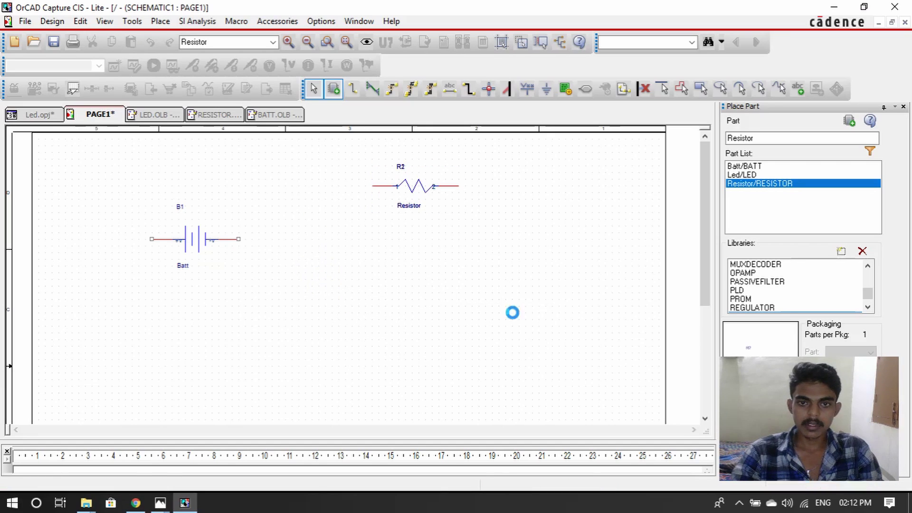
# Step: Rotate battery B1 three quarter turns so it stands vertically with +v at the top, and move it below and left of the resistor
pyautogui.click(207, 242)
pyautogui.rightClick(207, 243)
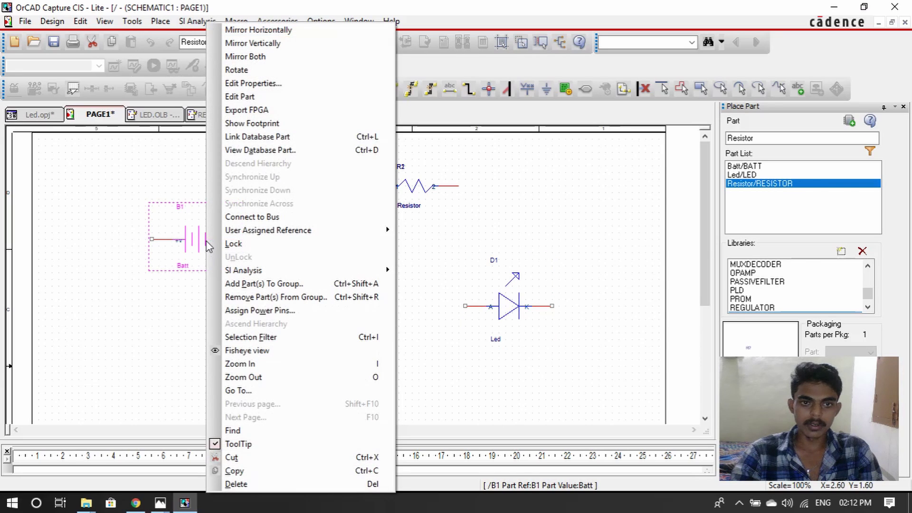
pyautogui.click(298, 70)
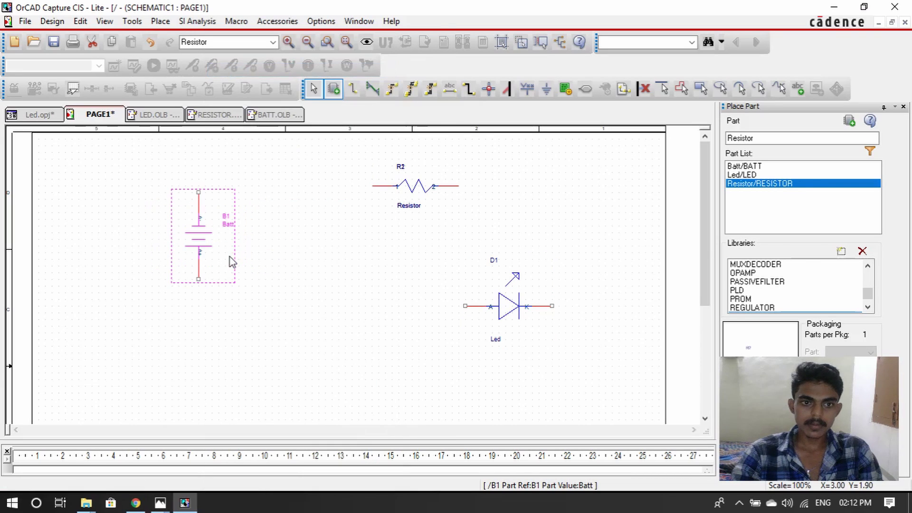
pyautogui.rightClick(179, 221)
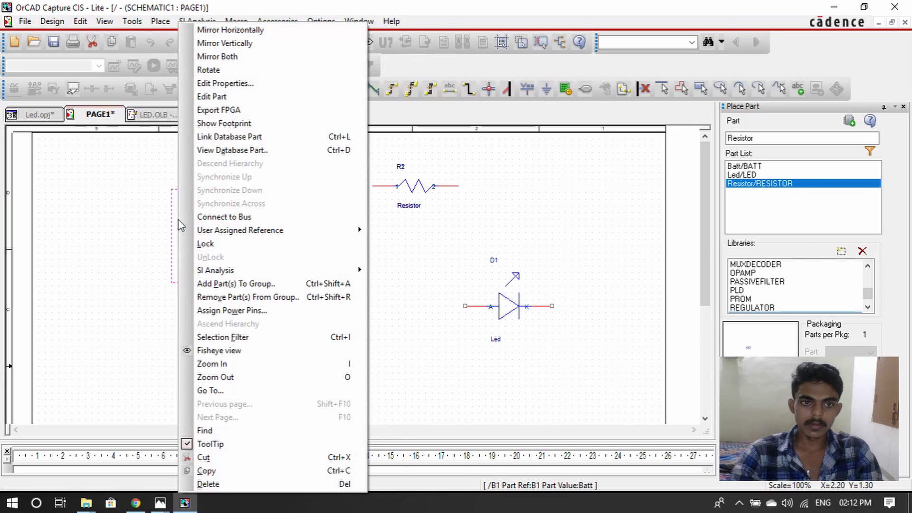
pyautogui.click(280, 73)
pyautogui.rightClick(226, 242)
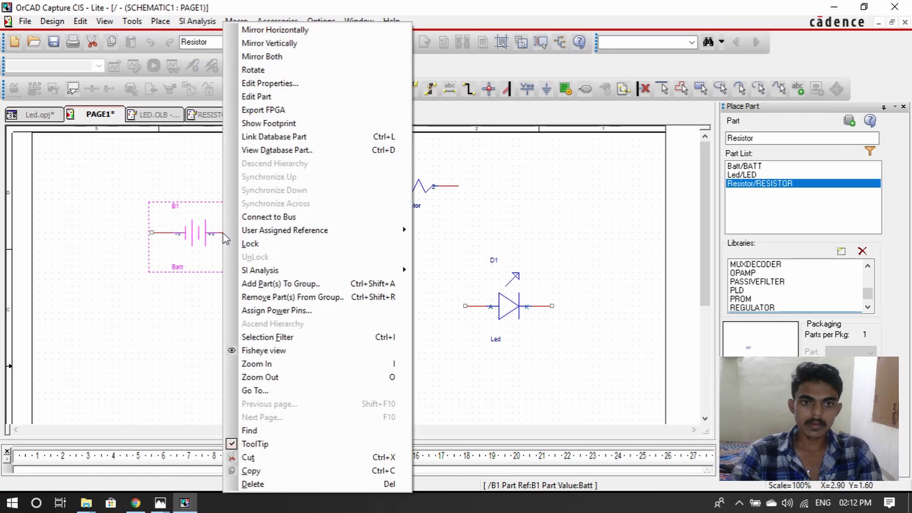
pyautogui.click(302, 71)
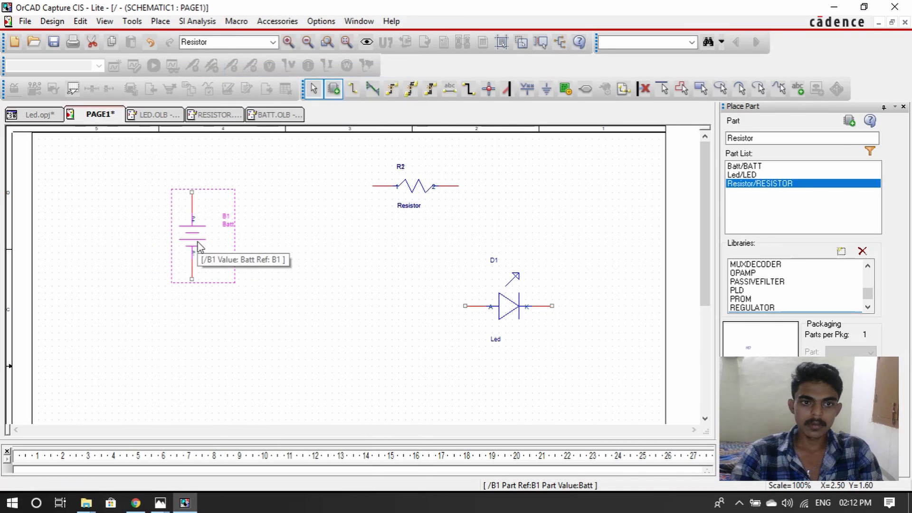
pyautogui.moveTo(199, 239); pyautogui.dragTo(247, 279)
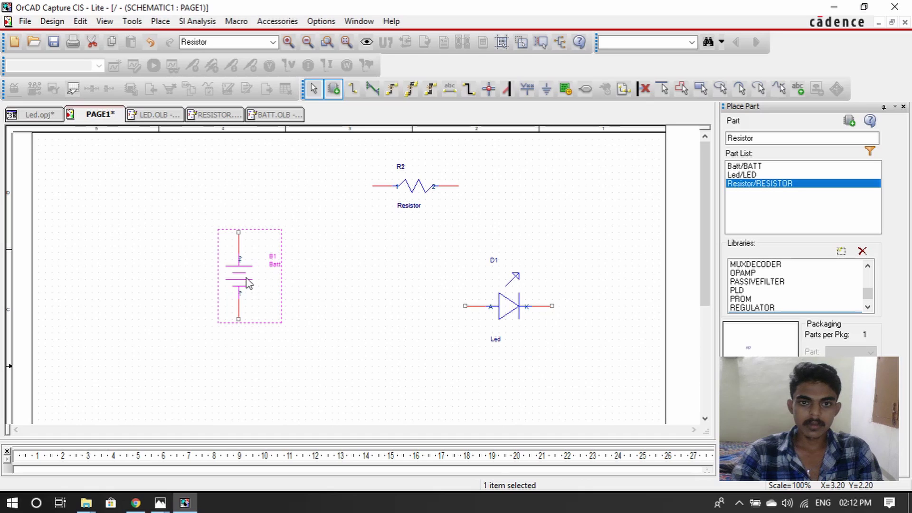
# Step: Rotate LED D1 three quarter turns so its anode faces up, and position it opposite the battery
pyautogui.click(522, 308)
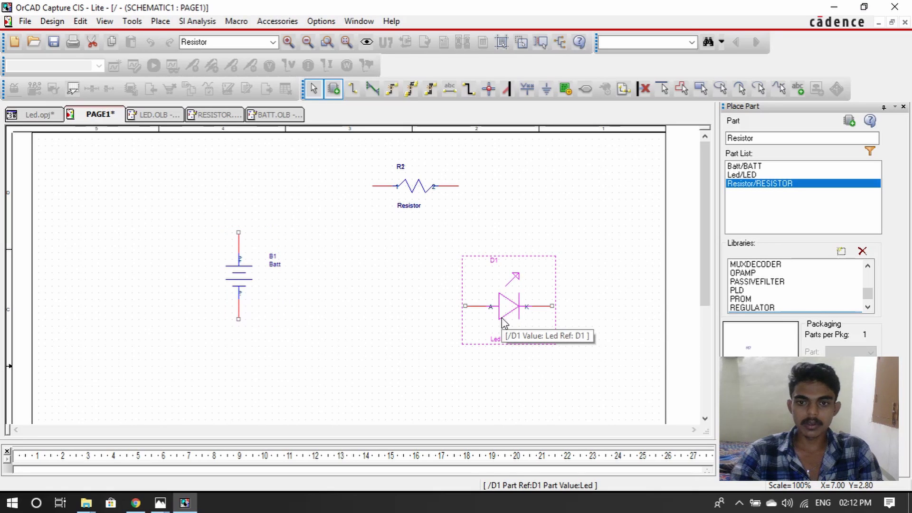
pyautogui.rightClick(502, 318)
pyautogui.click(592, 70)
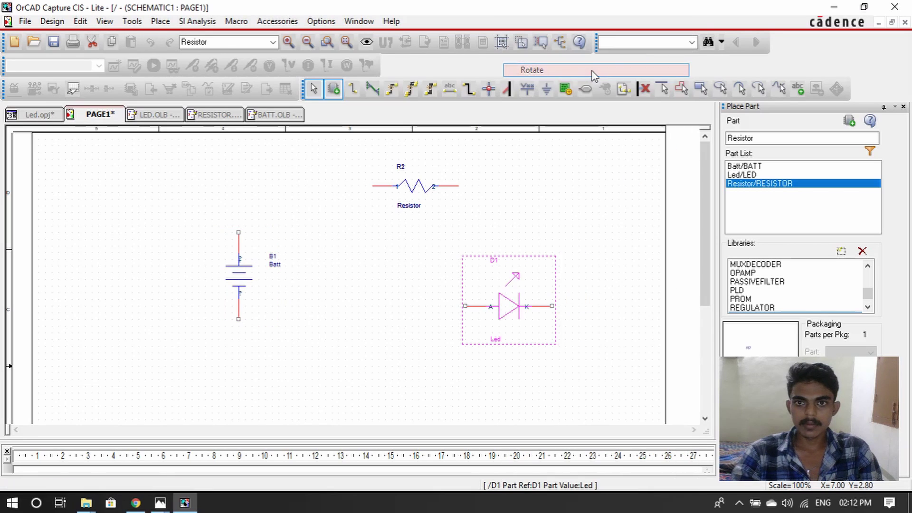
pyautogui.rightClick(535, 285)
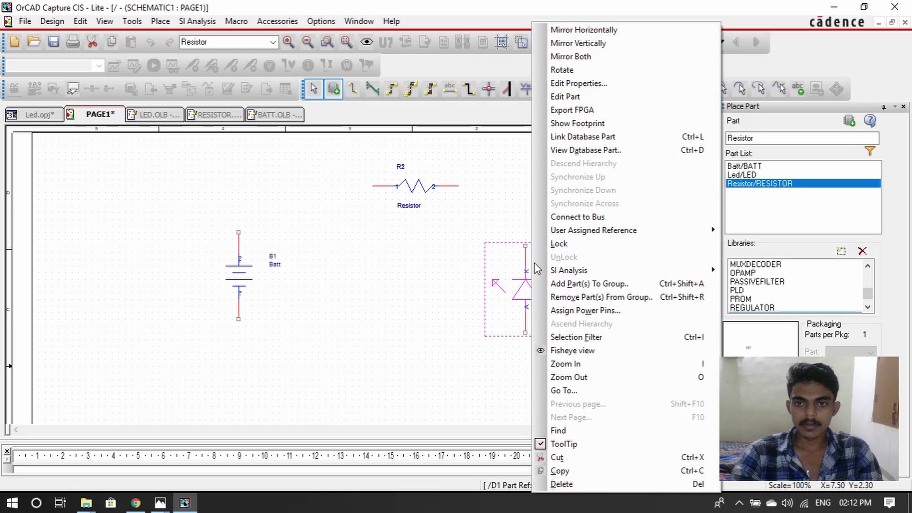
pyautogui.click(600, 70)
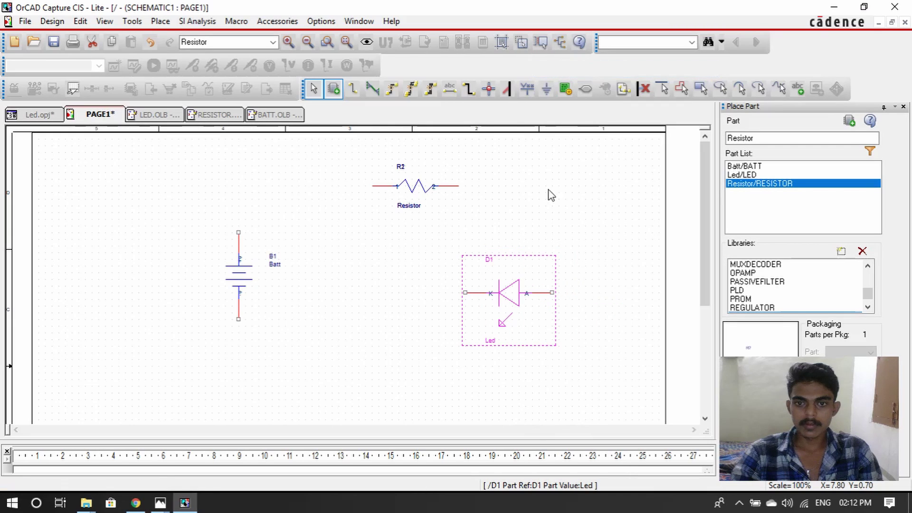
pyautogui.rightClick(518, 280)
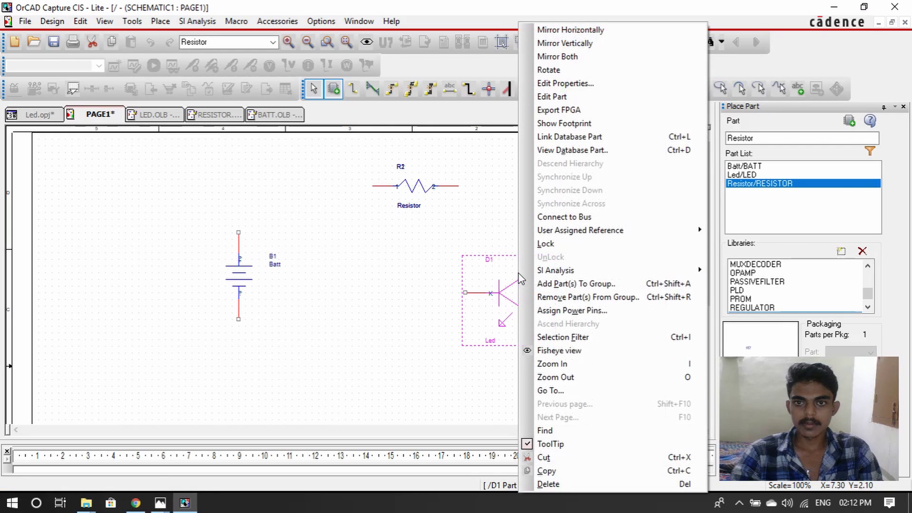
pyautogui.click(603, 72)
pyautogui.moveTo(517, 295); pyautogui.dragTo(530, 289)
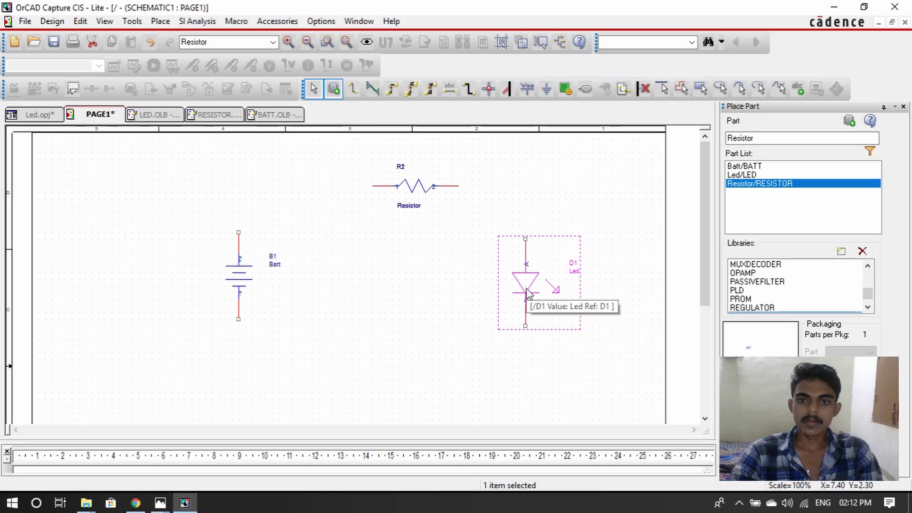
# Step: Wire the battery's +v pin to the resistor's pin 1, and the resistor's pin 2 to the LED's anode
pyautogui.click(541, 161)
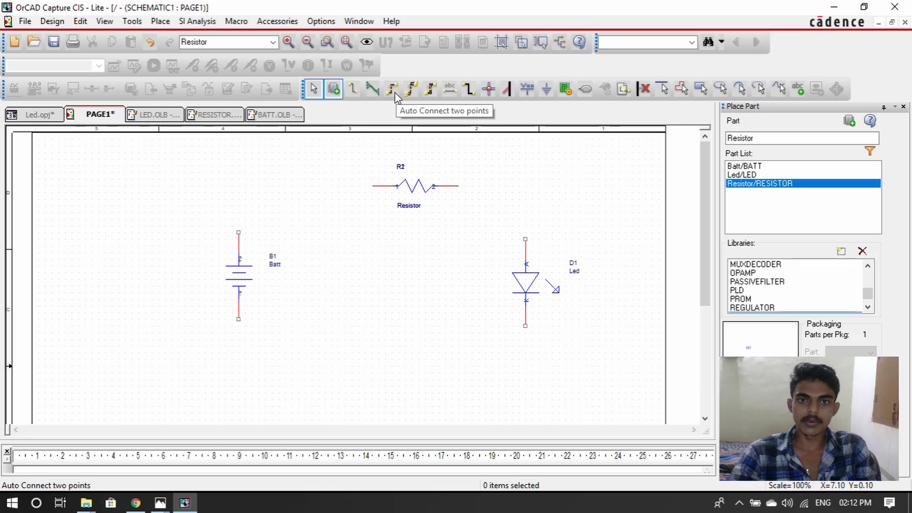
pyautogui.click(352, 90)
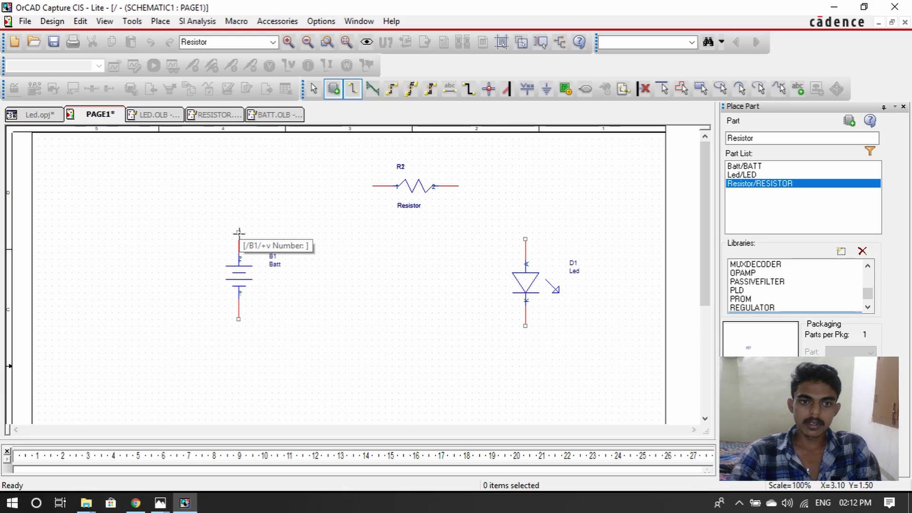
pyautogui.moveTo(239, 232)
pyautogui.mouseDown()
pyautogui.moveTo(238, 209)
pyautogui.moveTo(320, 186)
pyautogui.moveTo(372, 186)
pyautogui.mouseUp()
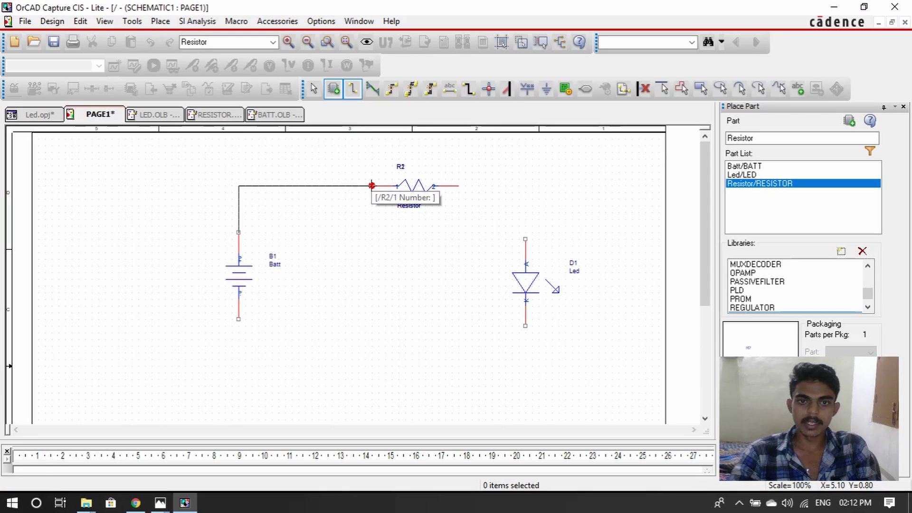
pyautogui.click(372, 186)
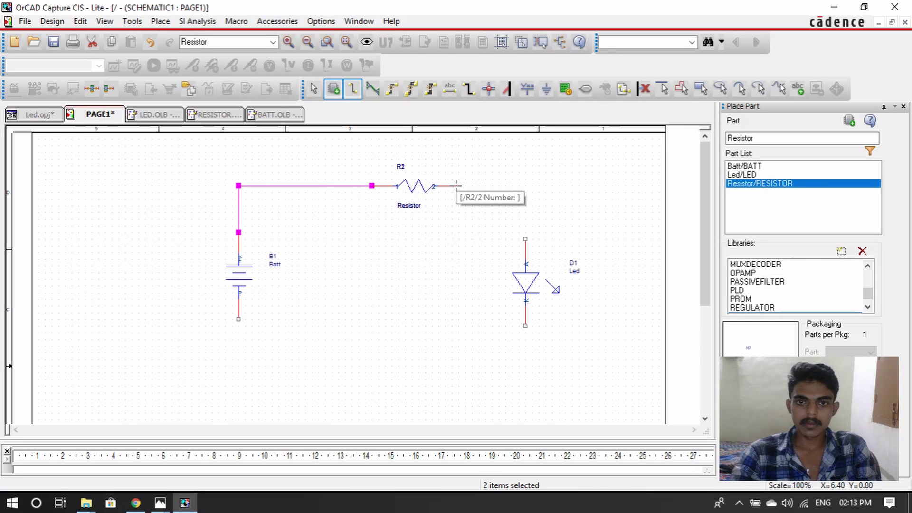
pyautogui.moveTo(456, 185)
pyautogui.mouseDown()
pyautogui.moveTo(503, 200)
pyautogui.moveTo(527, 240)
pyautogui.mouseUp()
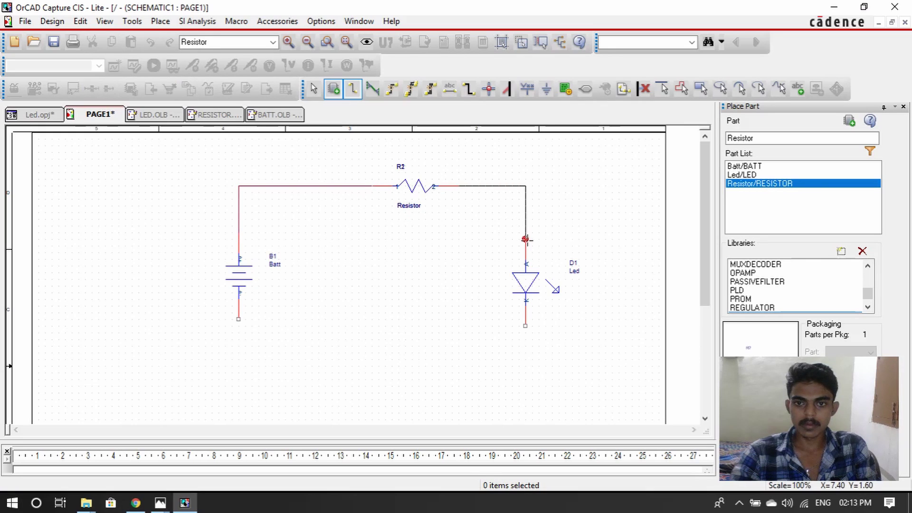
pyautogui.click(526, 239)
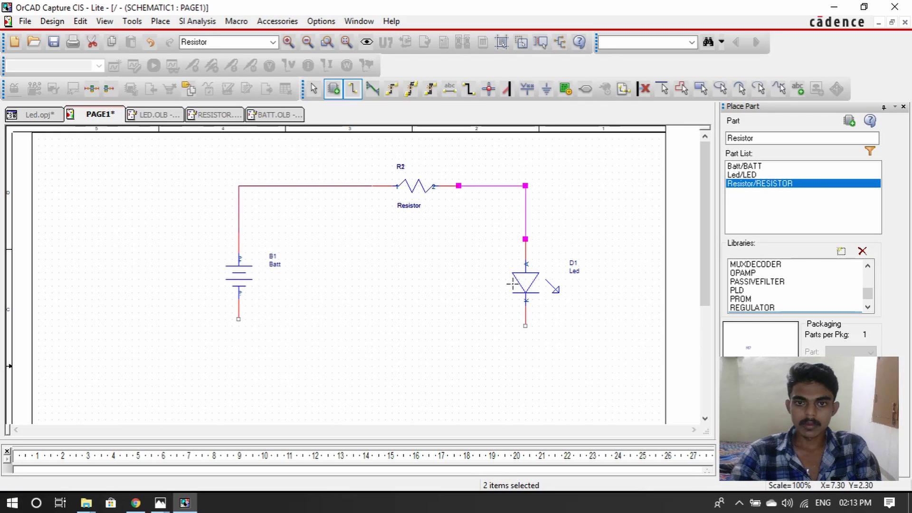
# Step: Wire the LED's cathode back to the battery's lower pin to close the circuit
pyautogui.click(526, 326)
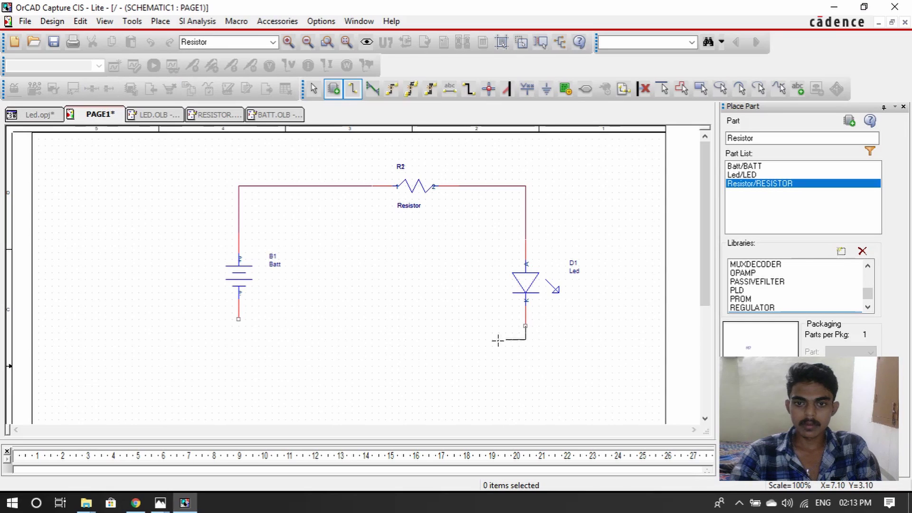
pyautogui.click(238, 319)
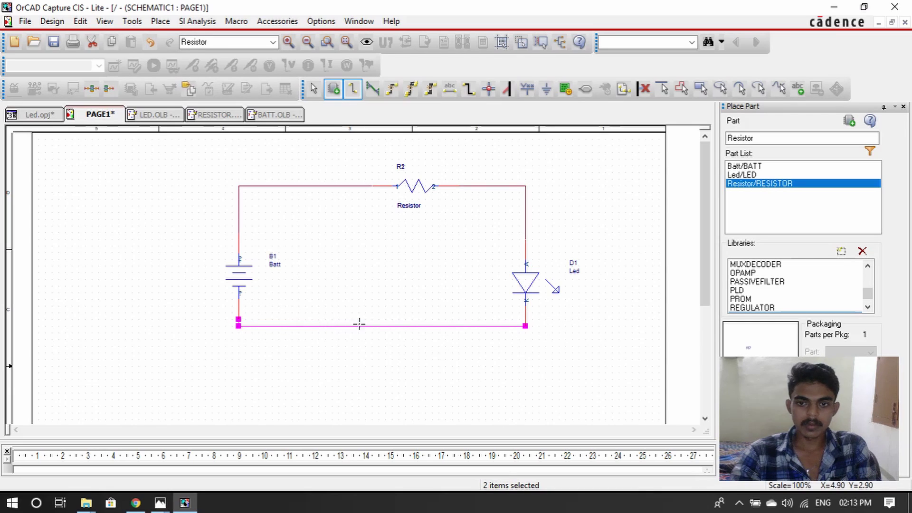
pyautogui.press('Escape')
pyautogui.click(627, 212)
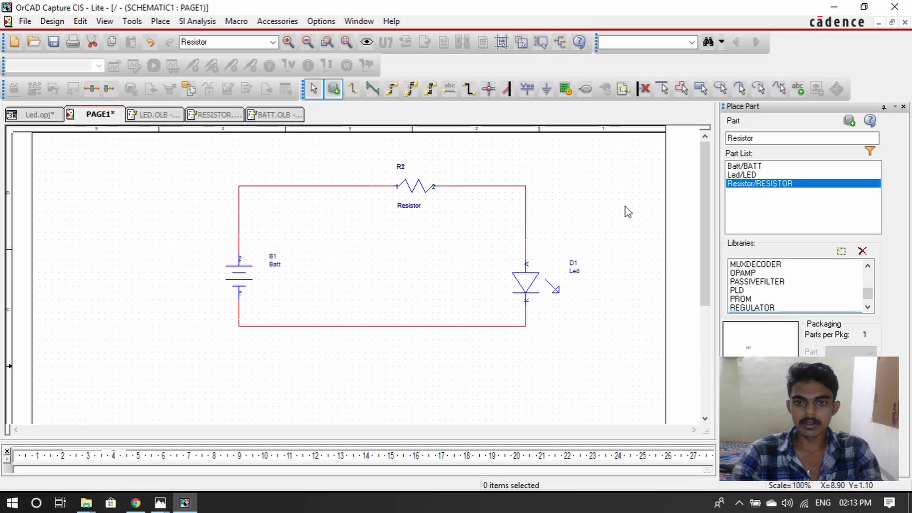
# Step: Shift the LED slightly right and down, and lower the bottom wire to meet the end of its cathode pin
pyautogui.moveTo(530, 294); pyautogui.dragTo(545, 296)
pyautogui.click(673, 233)
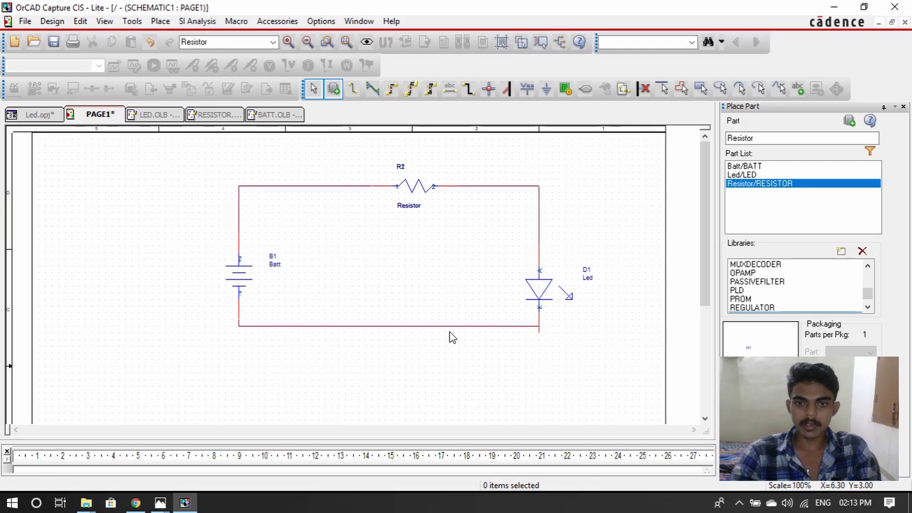
pyautogui.moveTo(450, 332); pyautogui.dragTo(449, 332)
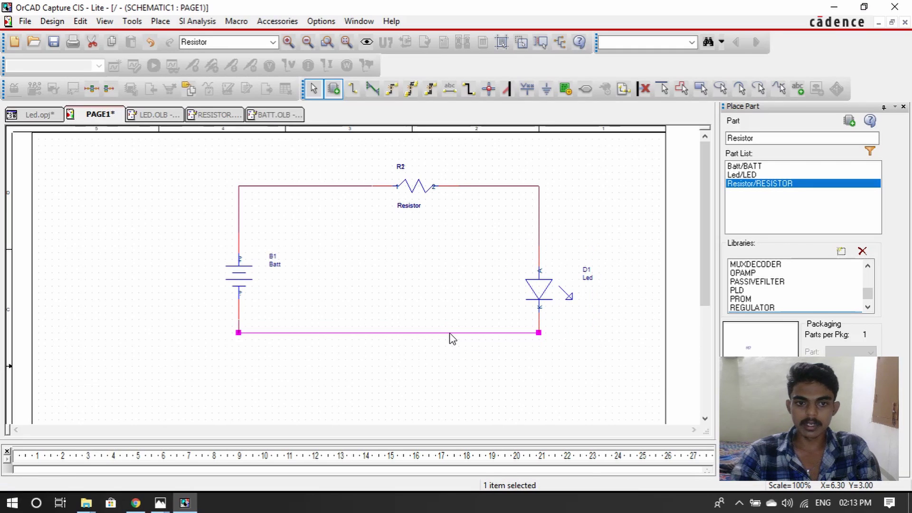
pyautogui.click(436, 389)
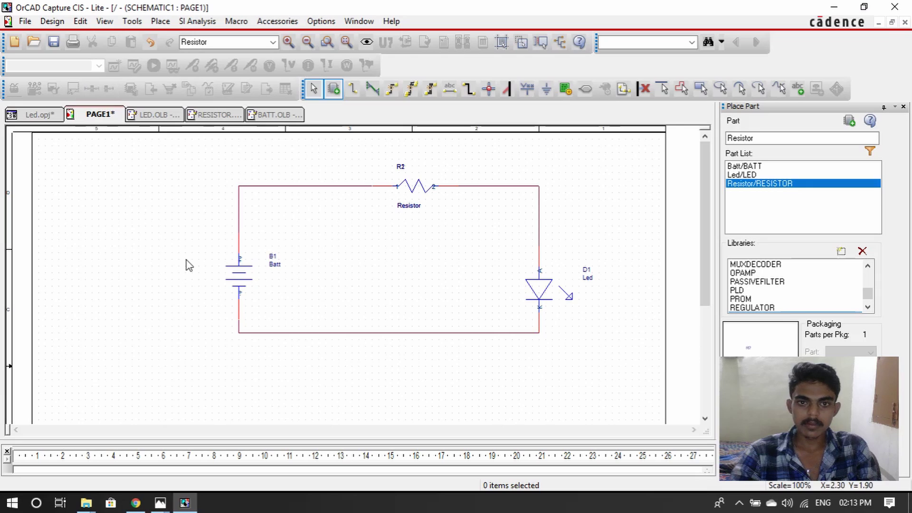
# Step: Move resistor R1 straight up, off the overlapping resistor R2
pyautogui.moveTo(414, 189); pyautogui.dragTo(428, 169)
pyautogui.click(604, 190)
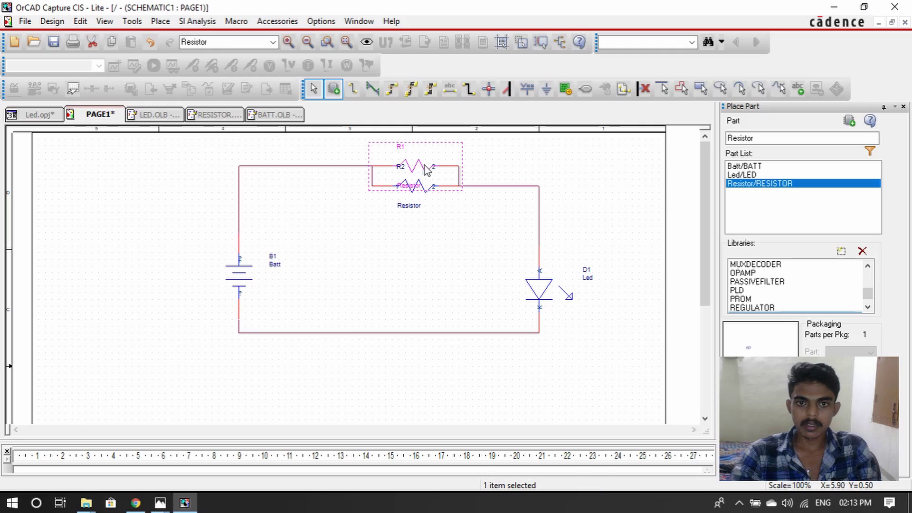
# Step: Delete the duplicate resistor R1 and the leftover wire stub beside R2's pin 2
pyautogui.press('Delete')
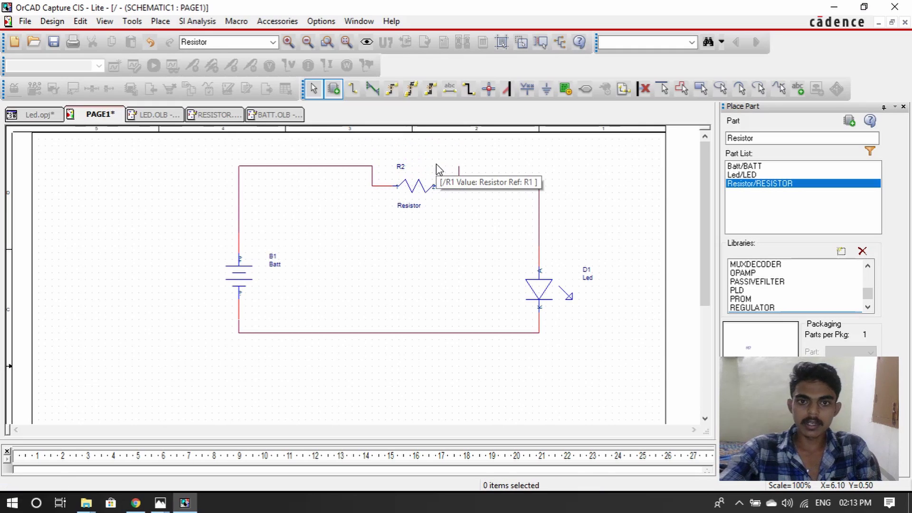
pyautogui.click(459, 177)
pyautogui.press('Delete')
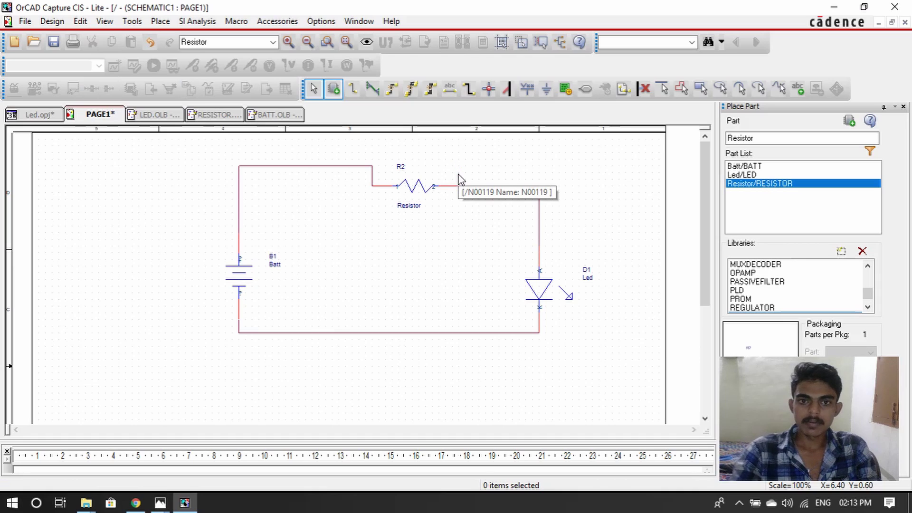
# Step: Move resistor R2 up and slightly right so it sits in line with the circuit's top wire
pyautogui.click(417, 185)
pyautogui.moveTo(417, 185); pyautogui.dragTo(429, 173)
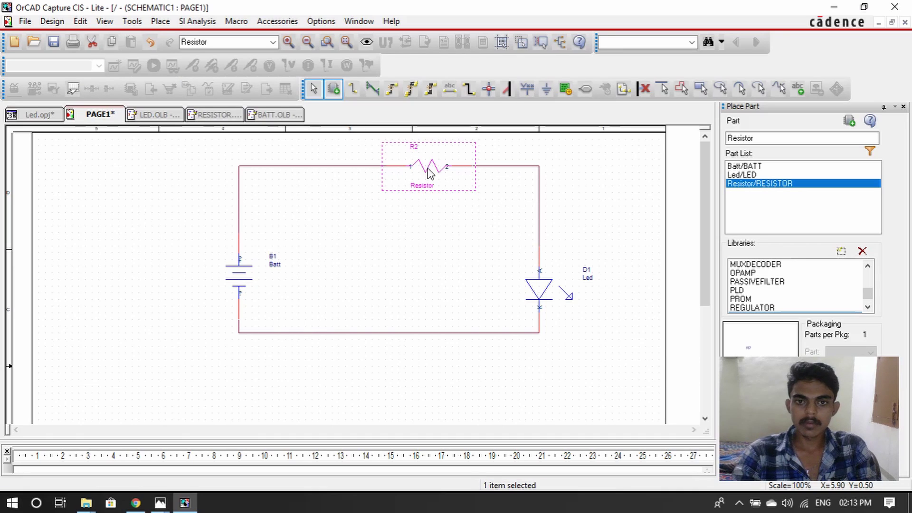
pyautogui.click(425, 242)
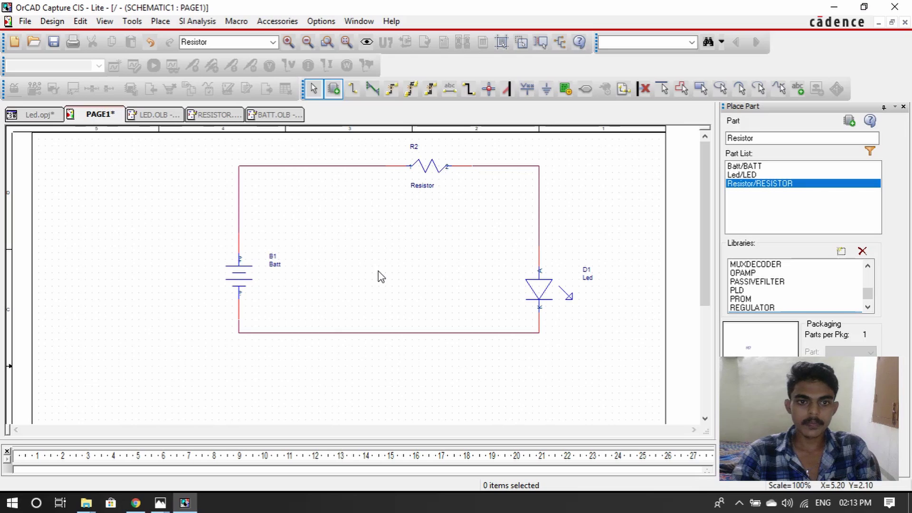
# Step: Set the displayed value of resistor R2 to 1K
pyautogui.doubleClick(424, 189)
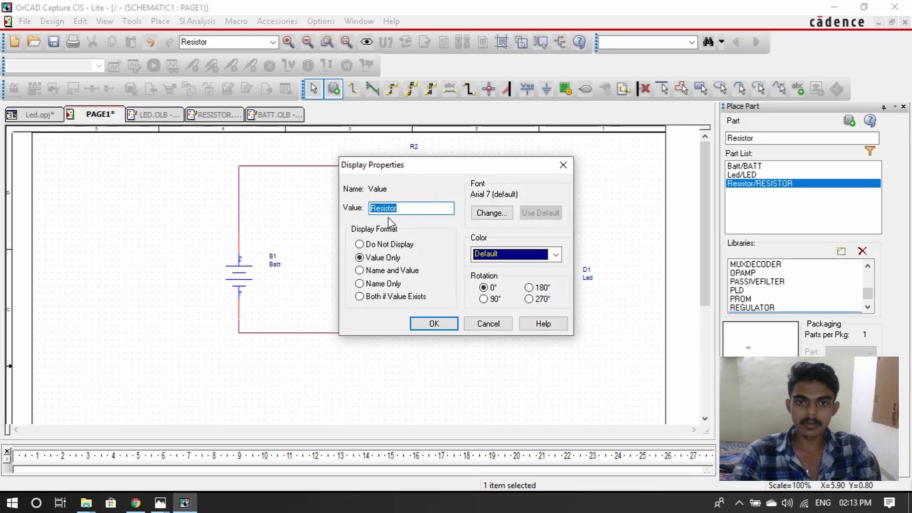
pyautogui.write('1')
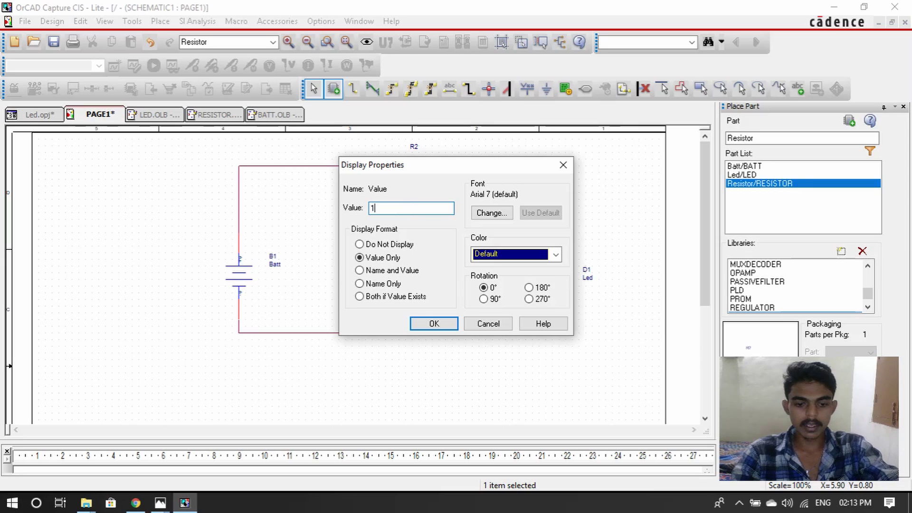
pyautogui.write('K')
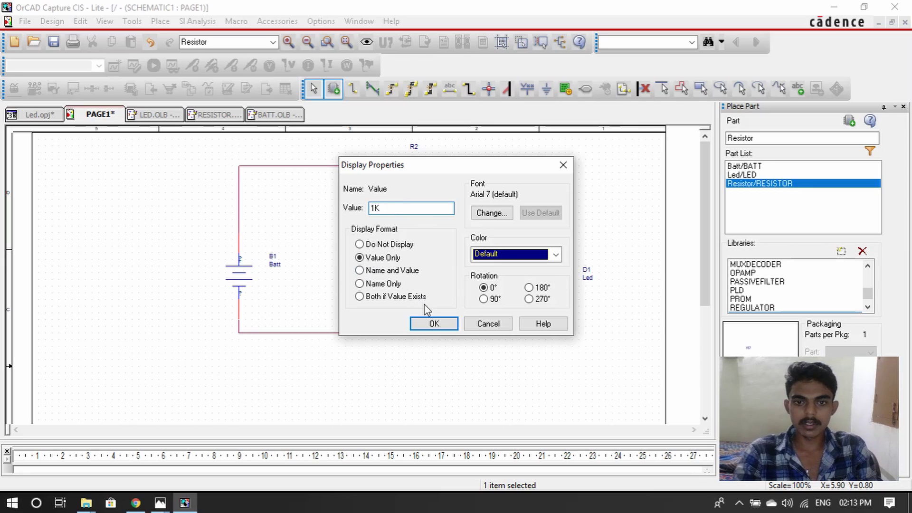
pyautogui.click(433, 326)
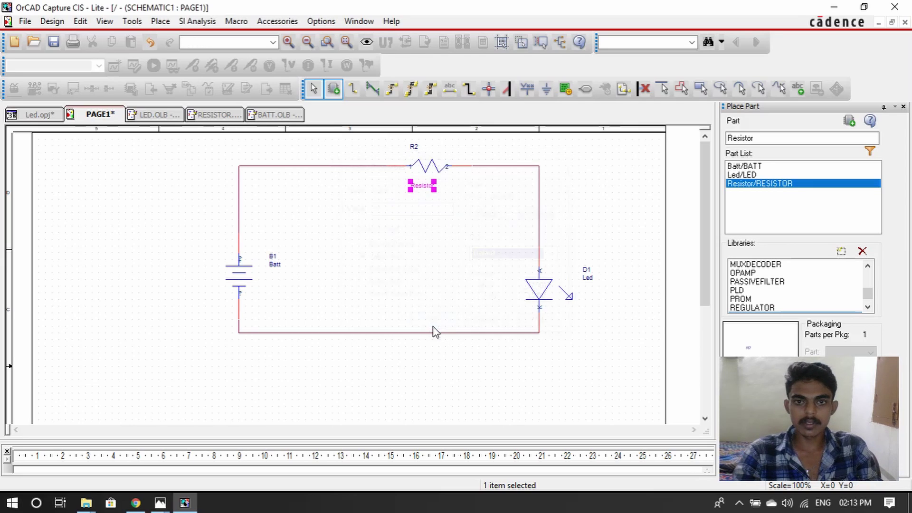
pyautogui.click(460, 256)
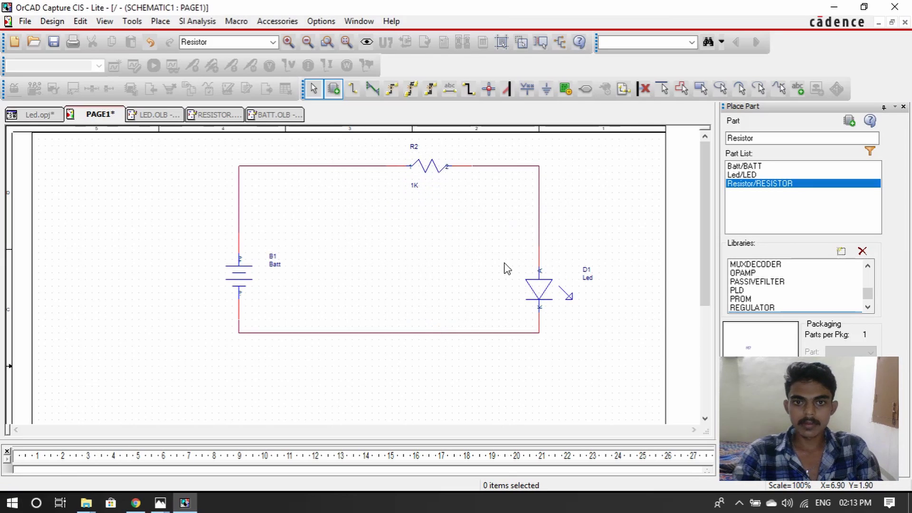
# Step: Set the displayed value of battery B1 to 12V and save the schematic page
pyautogui.doubleClick(276, 265)
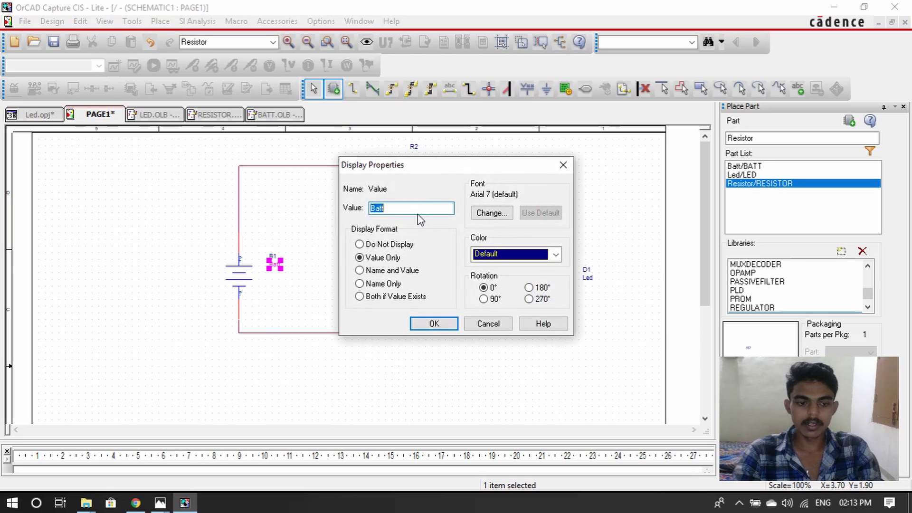
pyautogui.write('12')
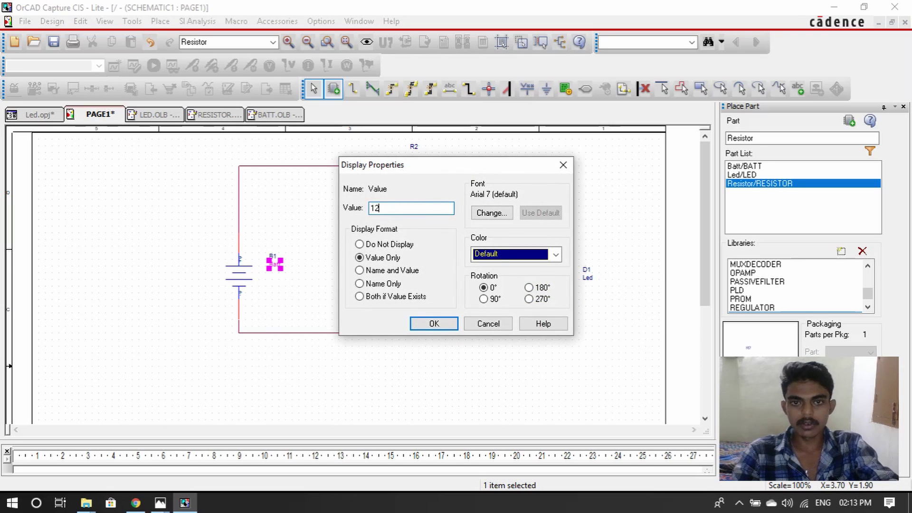
pyautogui.write('V')
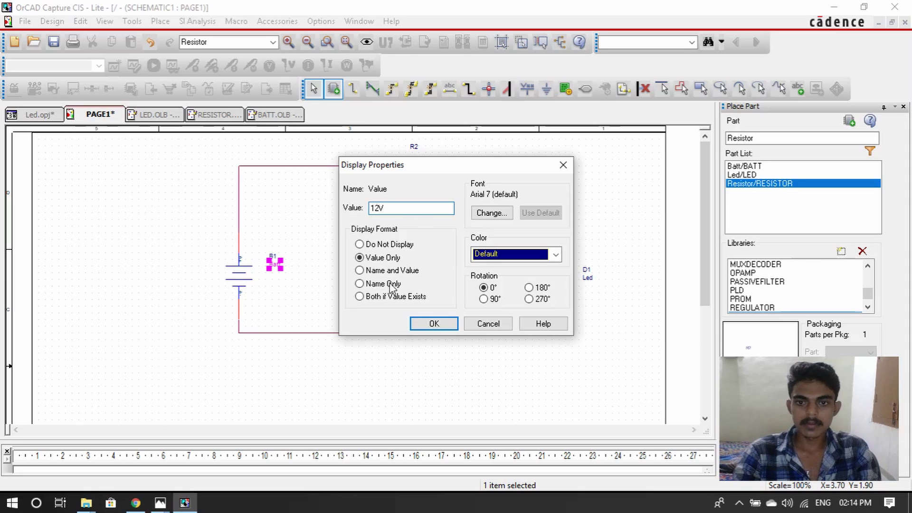
pyautogui.click(433, 324)
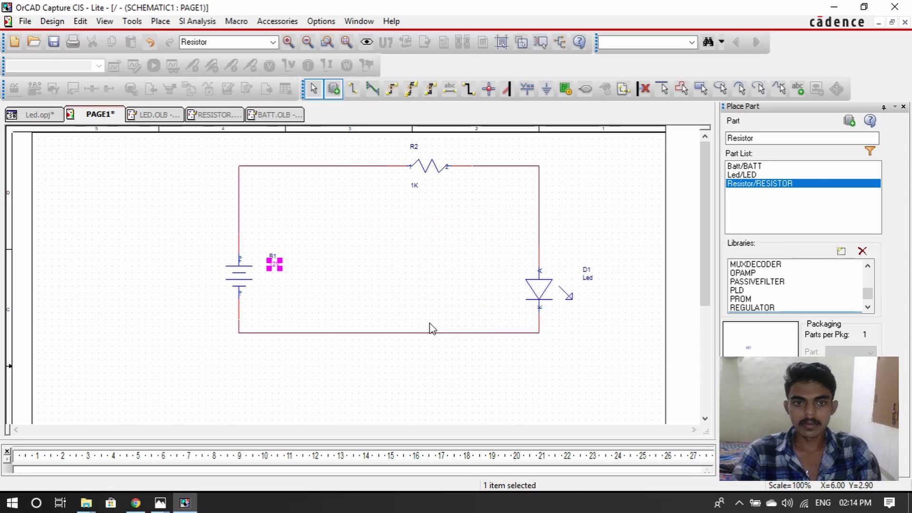
pyautogui.click(371, 285)
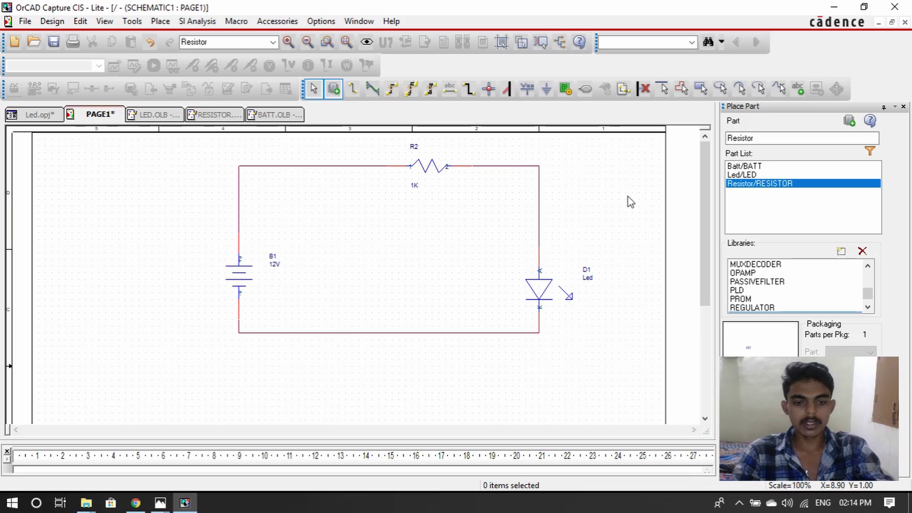
pyautogui.hotkey('ctrl', 's')
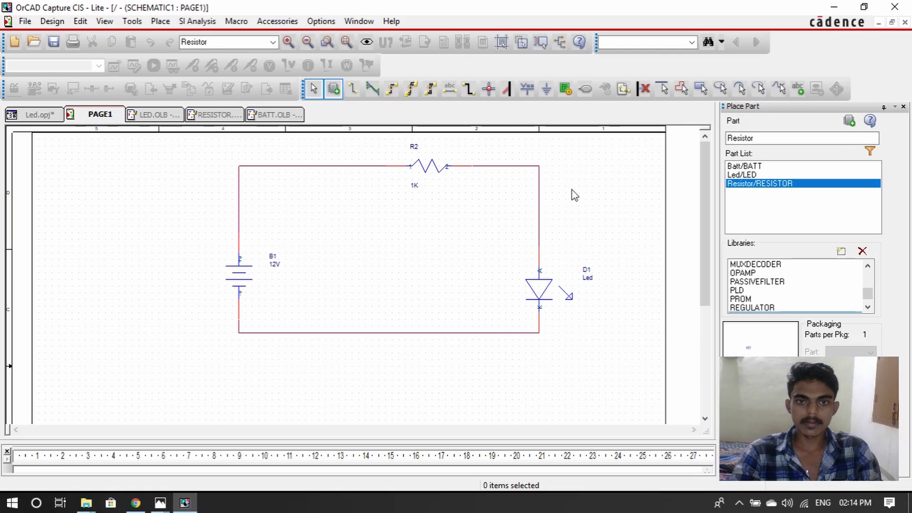
# Step: Place another Resistor part inside the circuit loop, below R2
pyautogui.doubleClick(807, 183)
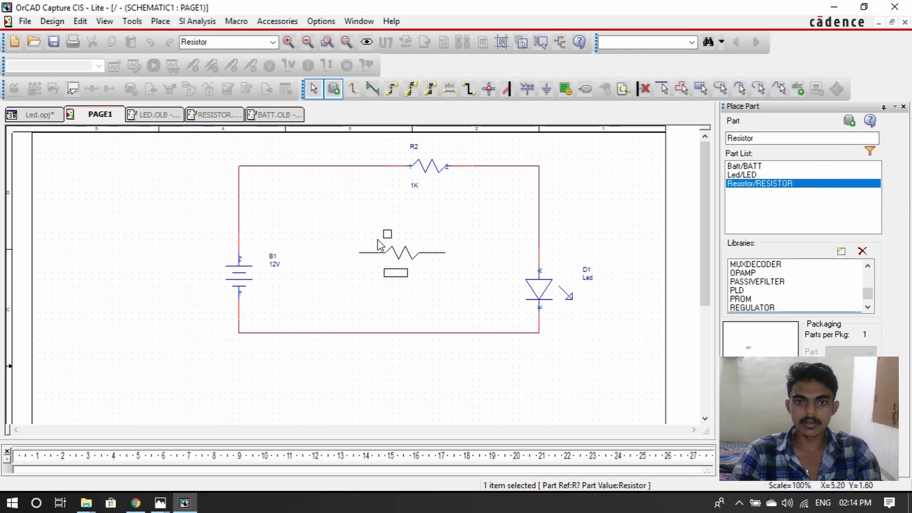
pyautogui.click(399, 245)
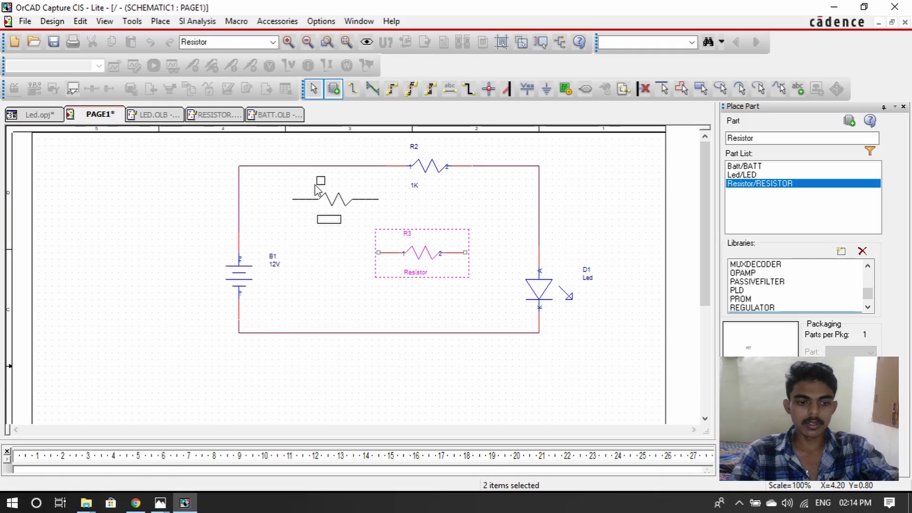
pyautogui.press('Escape')
pyautogui.click(318, 190)
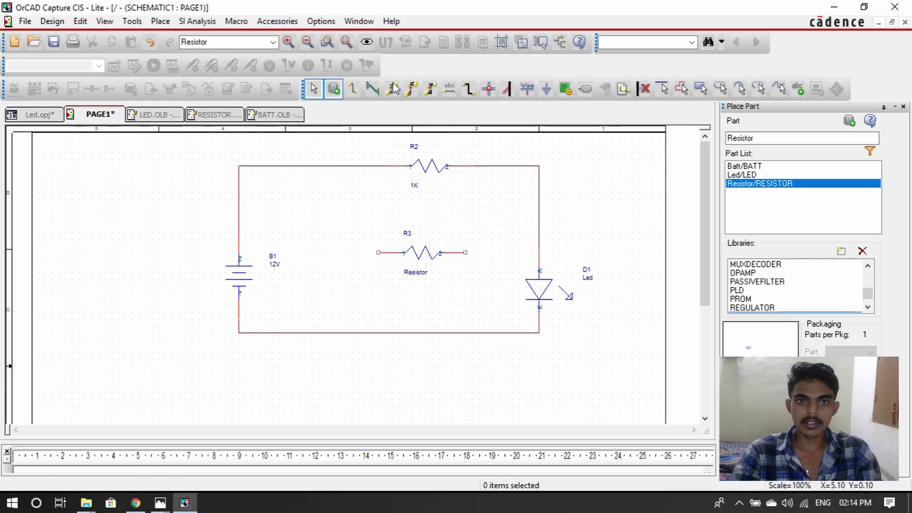
# Step: Wire R3 in parallel with R2, joining pin 1 to the battery-side top wire and pin 2 to R2's pin 2
pyautogui.click(352, 92)
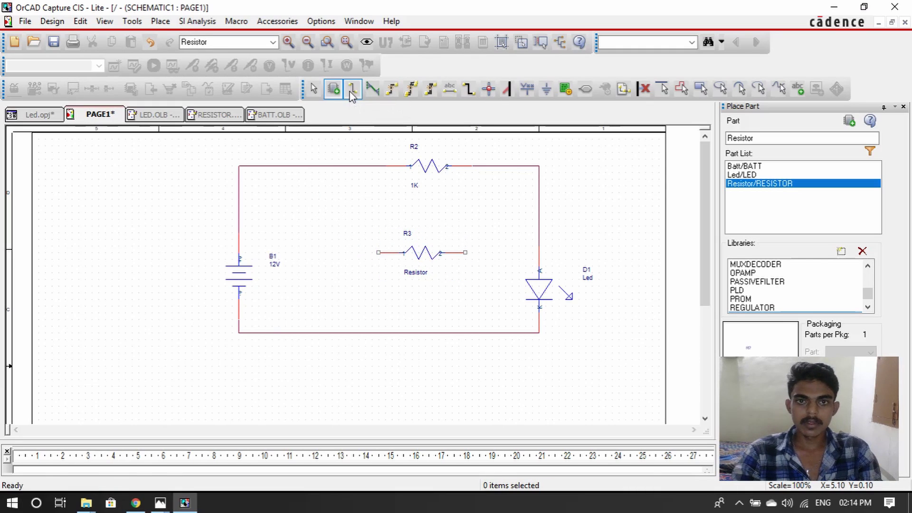
pyautogui.click(343, 164)
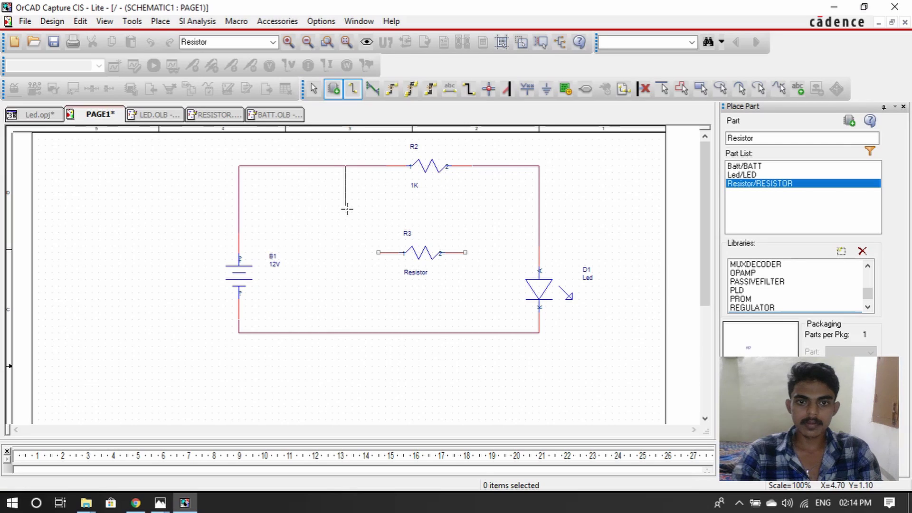
pyautogui.click(378, 253)
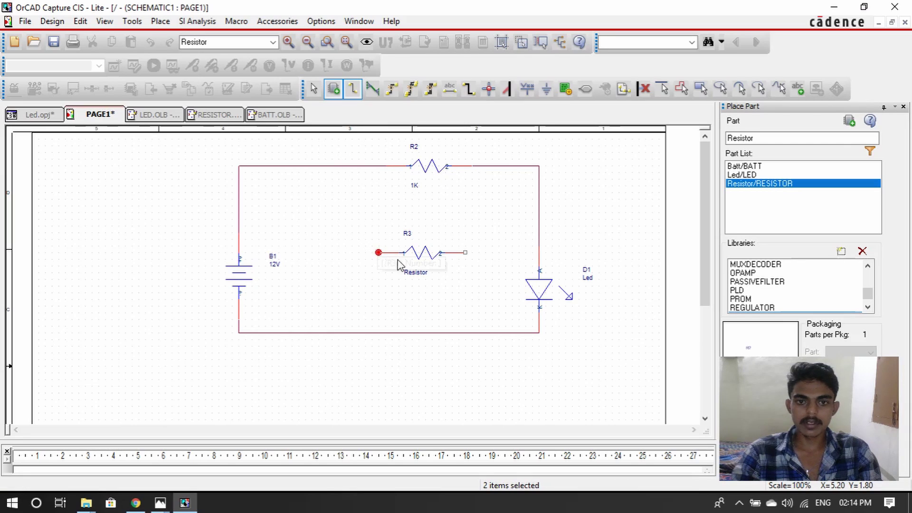
pyautogui.click(465, 253)
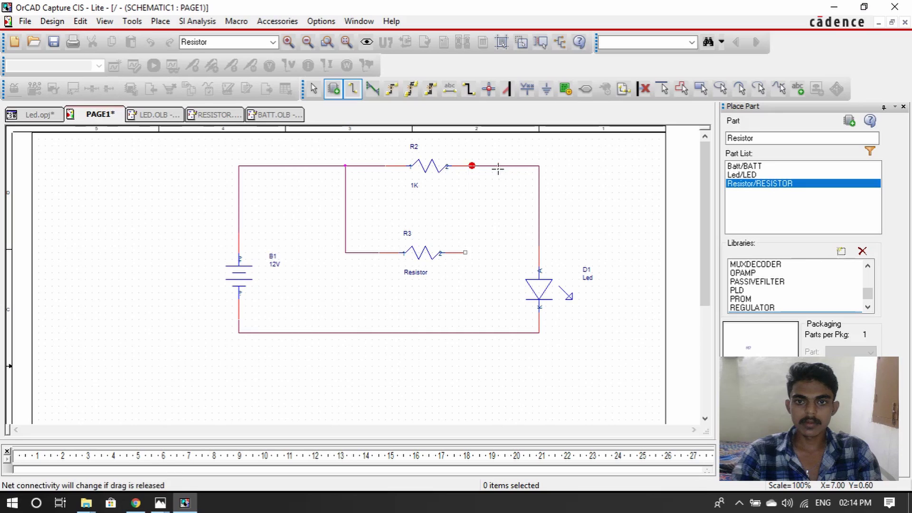
pyautogui.click(469, 166)
pyautogui.press('Escape')
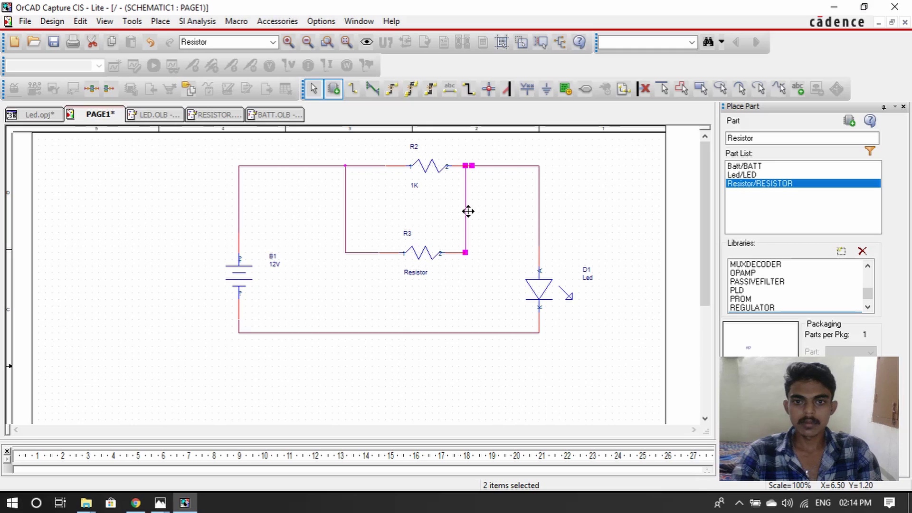
# Step: Shift the vertical wire at R3's pin 2 right so it joins the top wire between R2 and the LED, and save the page
pyautogui.moveTo(466, 212); pyautogui.dragTo(500, 225)
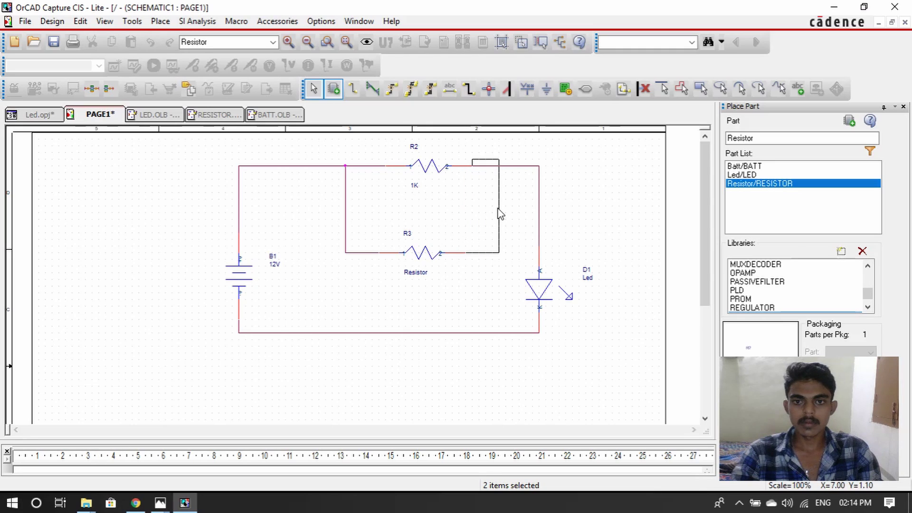
pyautogui.click(499, 215)
pyautogui.click(565, 174)
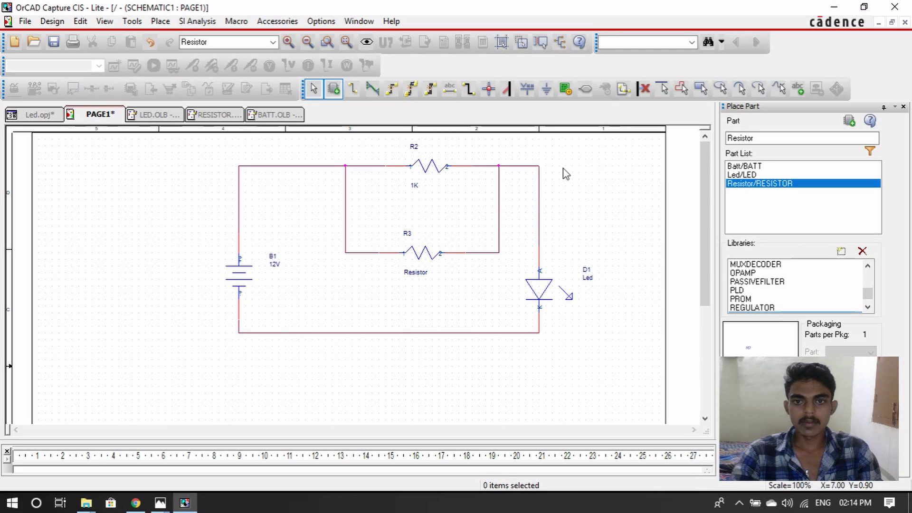
pyautogui.hotkey('ctrl', 's')
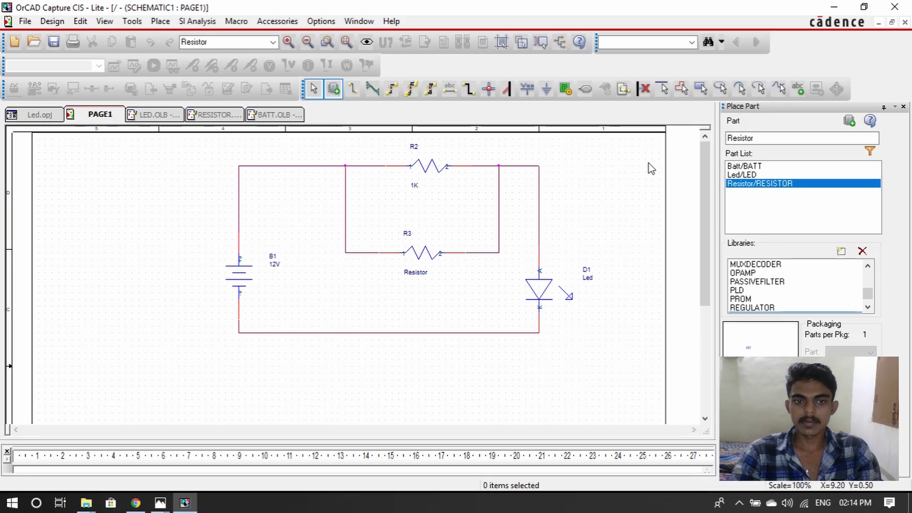
# Step: Minimize the OrCAD and Photos windows and browse from the personal folder on the desktop into SP and its orCAD subfolder
pyautogui.click(834, 6)
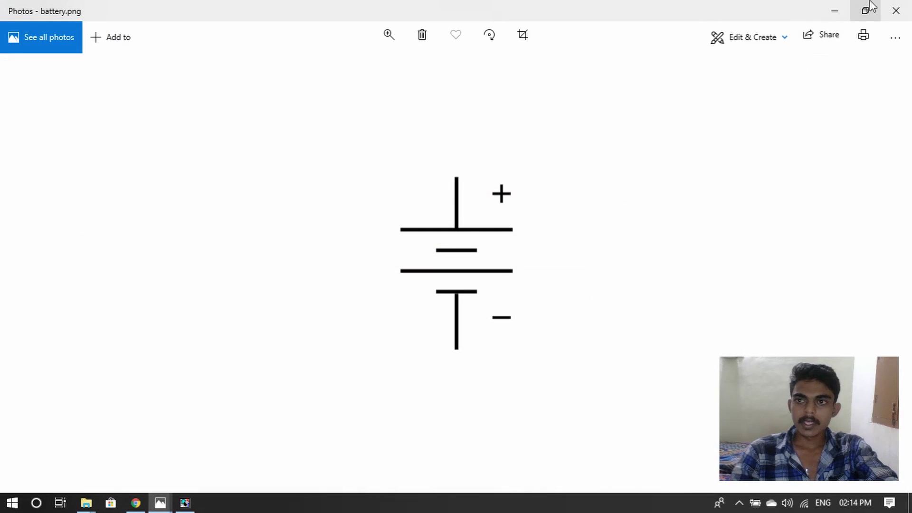
pyautogui.click(834, 16)
pyautogui.click(834, 17)
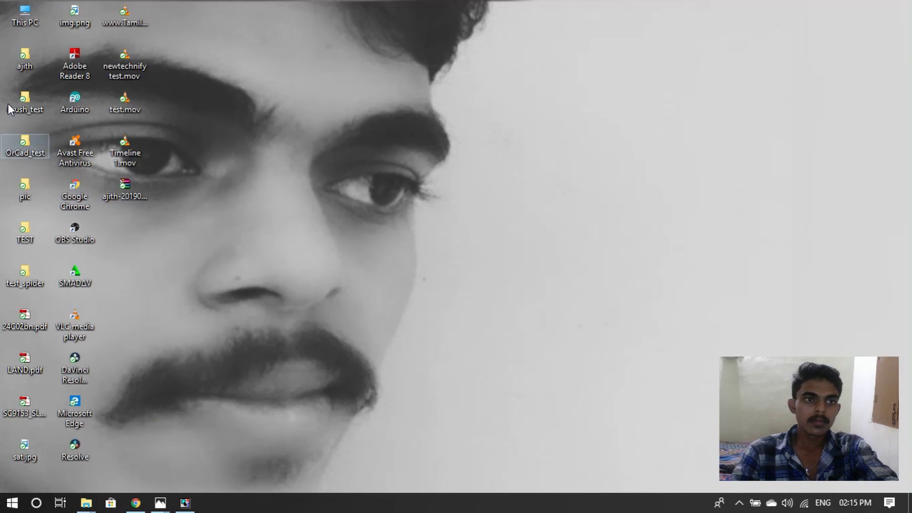
pyautogui.doubleClick(21, 63)
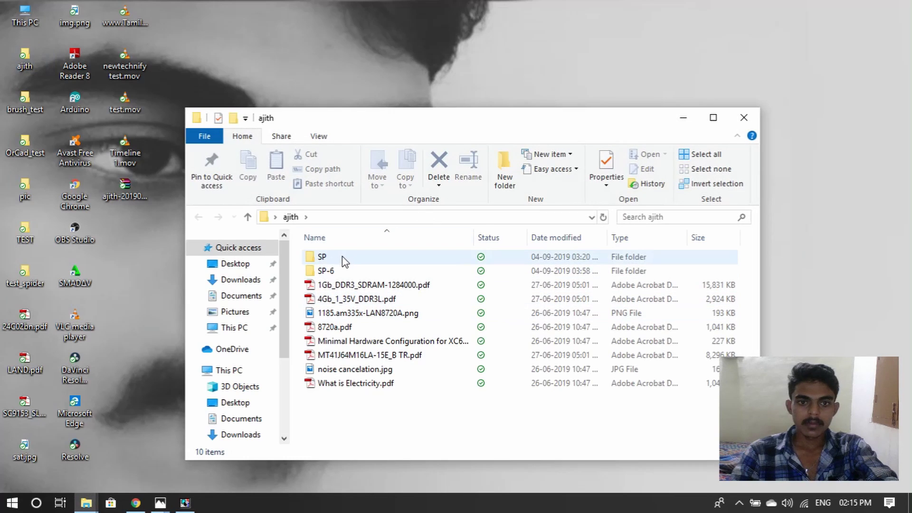
pyautogui.click(342, 260)
pyautogui.doubleClick(343, 261)
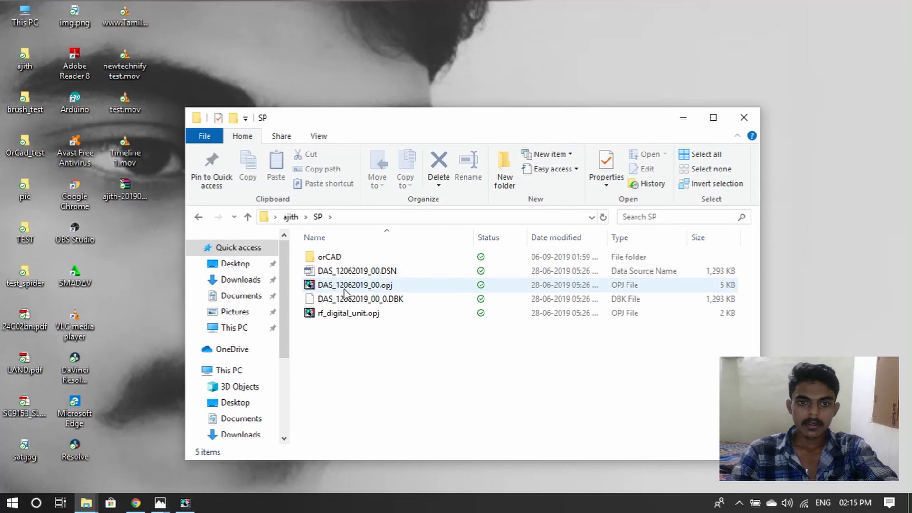
pyautogui.doubleClick(337, 257)
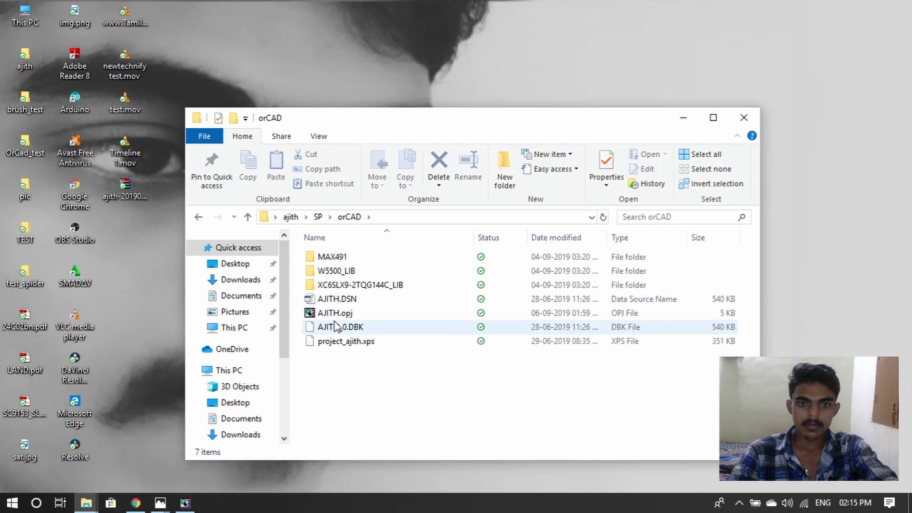
# Step: Open the .opj project in the orCAD folder, dismiss the Lite Edition save-limit error and switch to OrCAD Capture
pyautogui.doubleClick(336, 314)
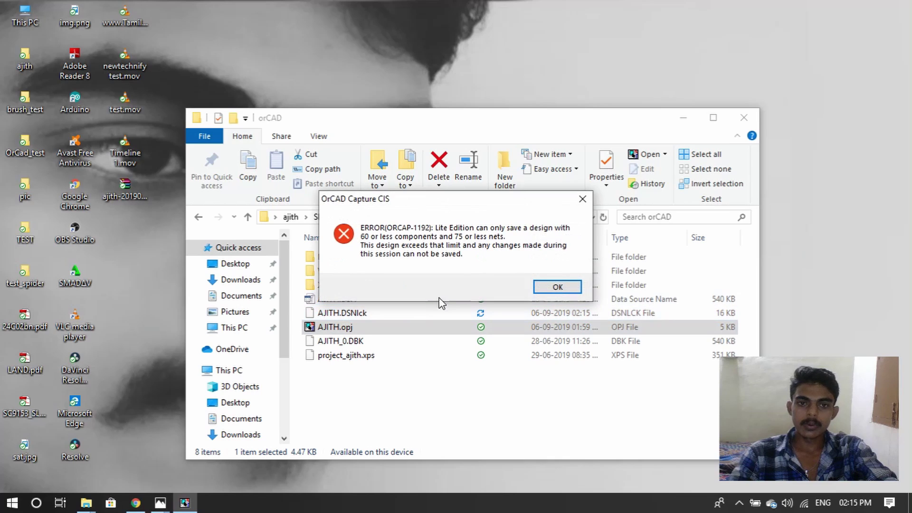
pyautogui.click(557, 287)
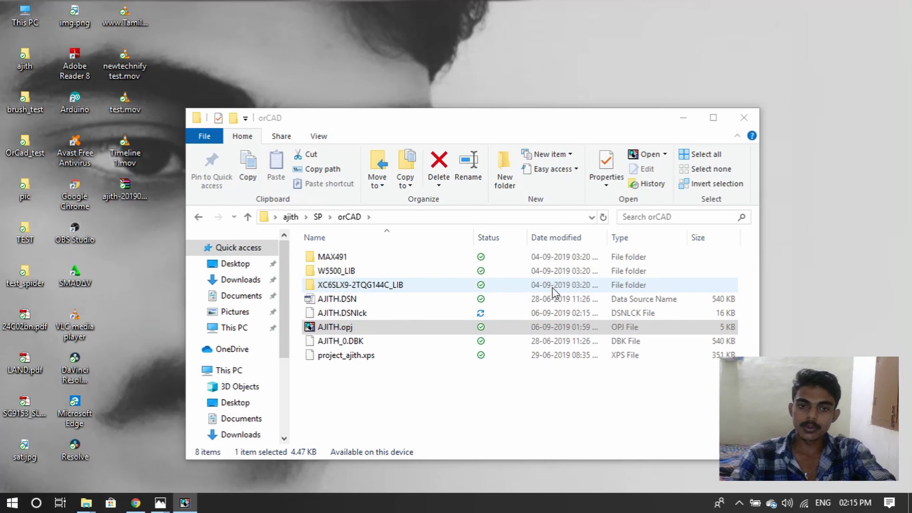
pyautogui.click(458, 328)
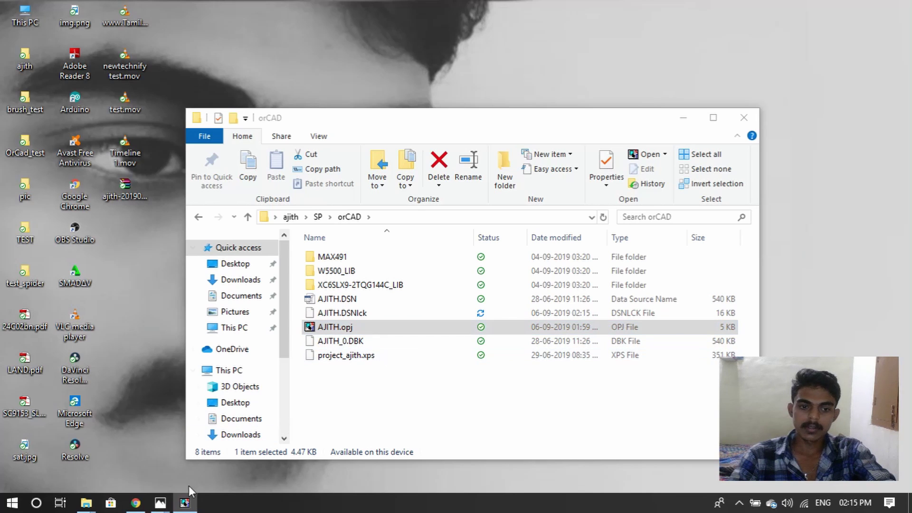
pyautogui.click(184, 504)
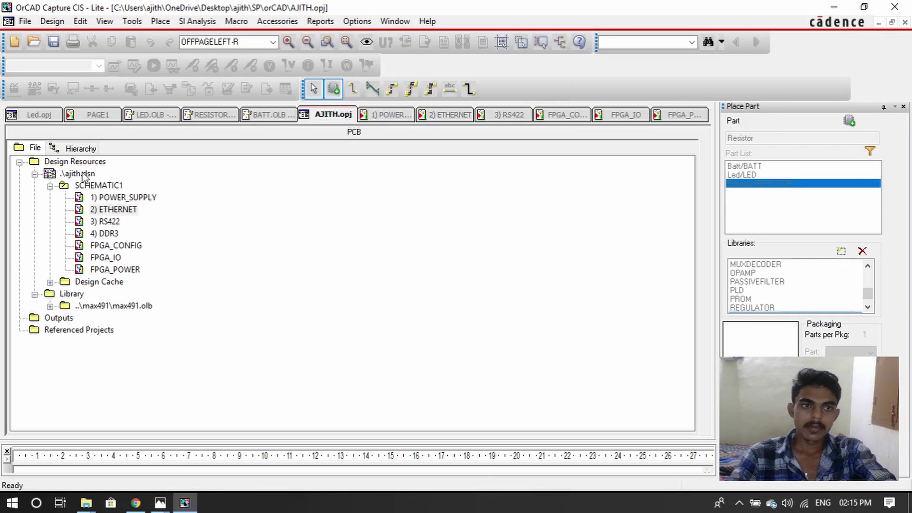
# Step: Look through the example project's POWER_SUPPLY, FPGA_POWER and FPGA_CONFIG schematic pages, viewing the FPGA_CONFIG page at 50% scale
pyautogui.click(393, 118)
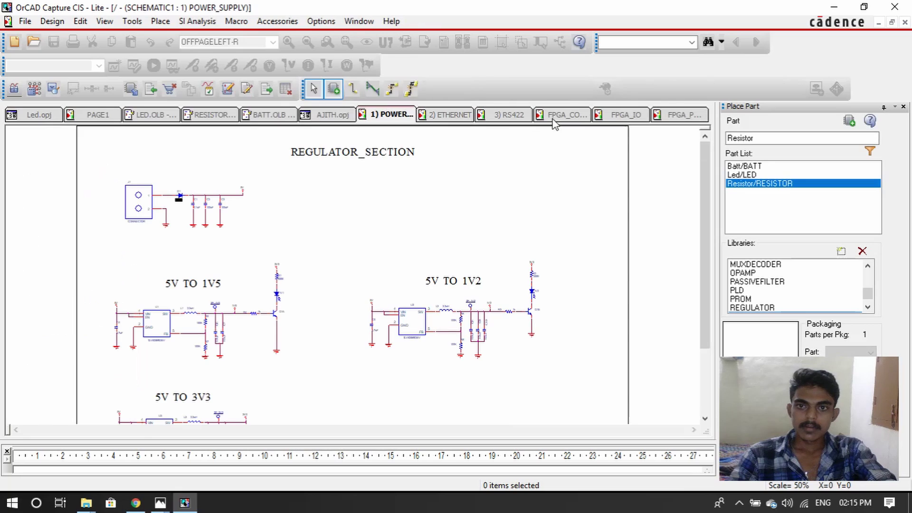
pyautogui.click(665, 118)
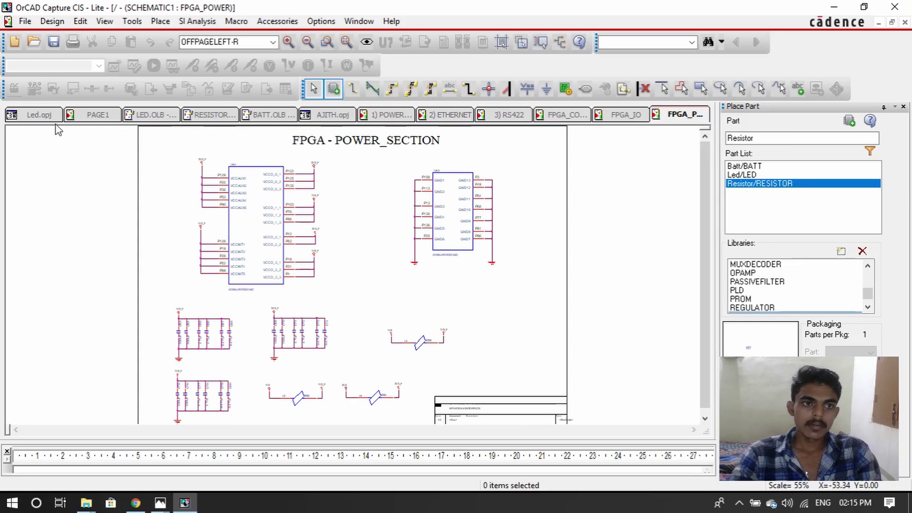
pyautogui.click(350, 115)
pyautogui.click(115, 208)
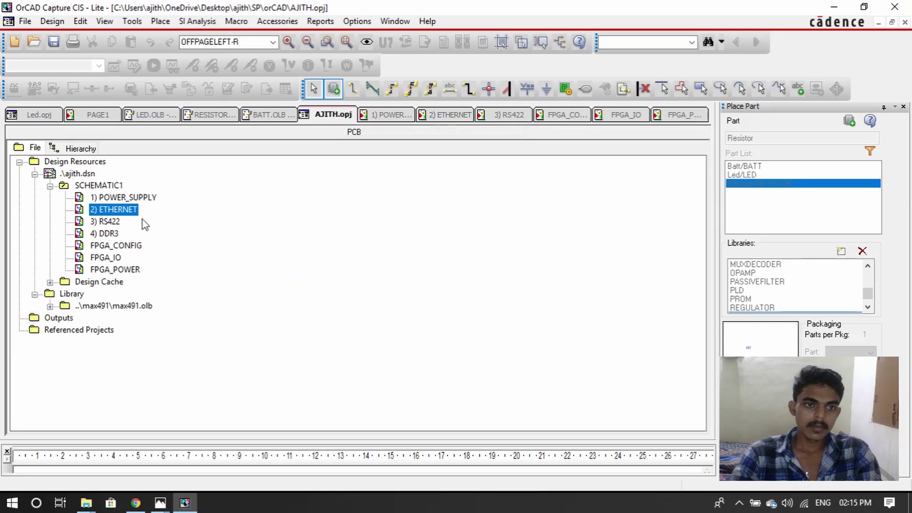
pyautogui.click(114, 246)
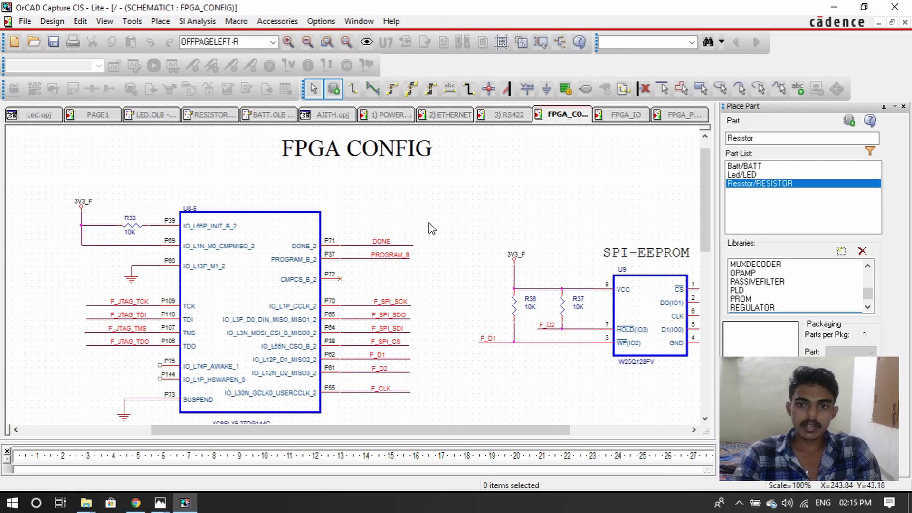
pyautogui.press('o')
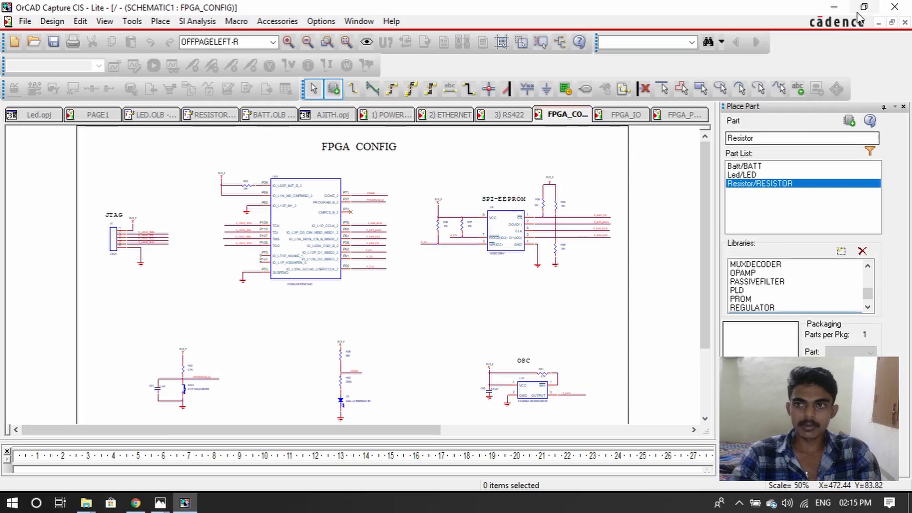
# Step: Minimize the OrCAD Capture window and the orCAD folder window to return to the desktop
pyautogui.click(833, 8)
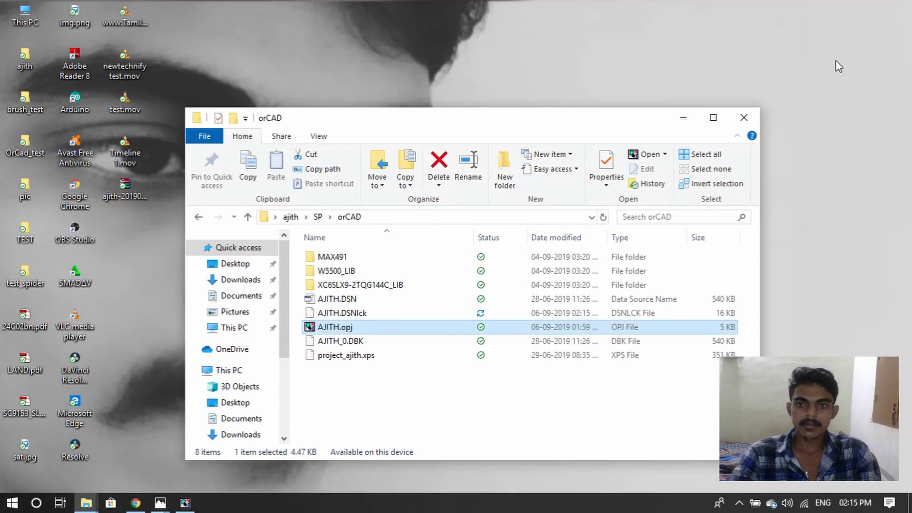
pyautogui.click(683, 118)
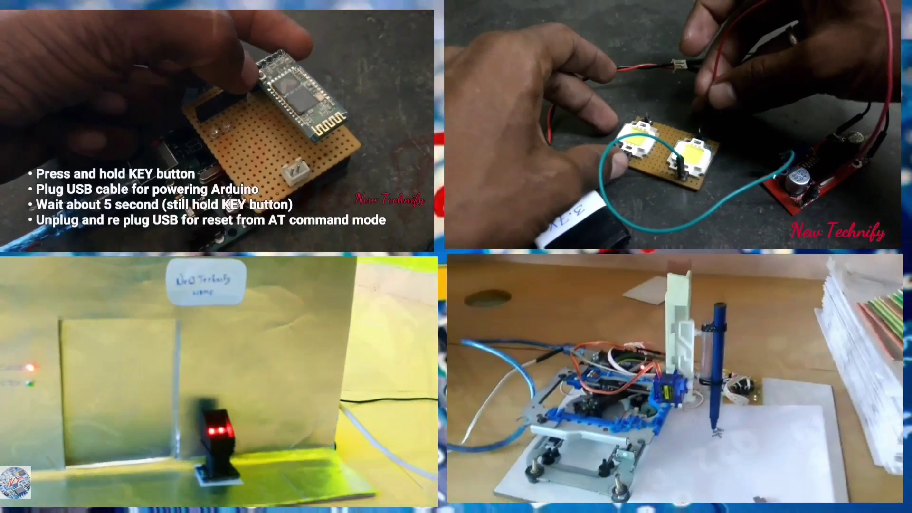